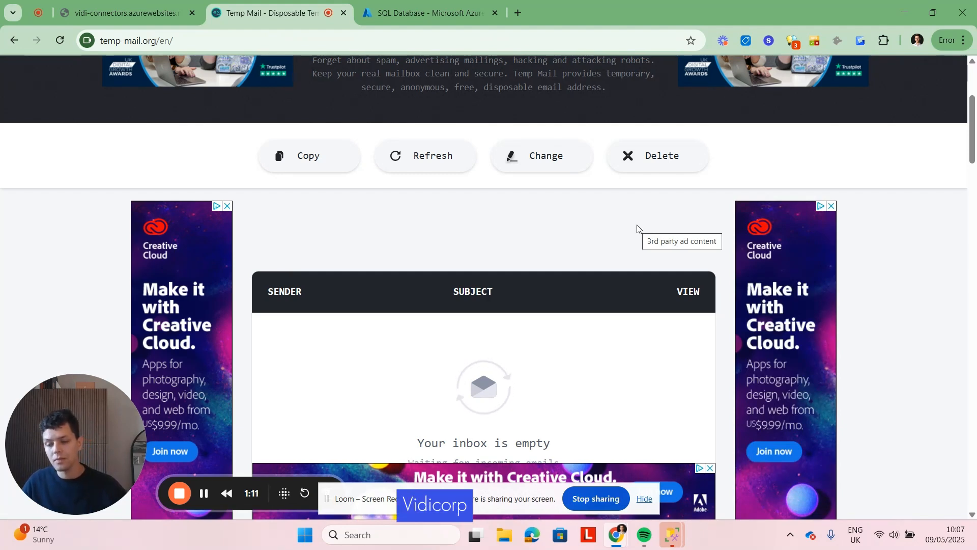
Step: Copy the Temp Mail address and submit the VIDI sign-up form with it
click(168, 4)
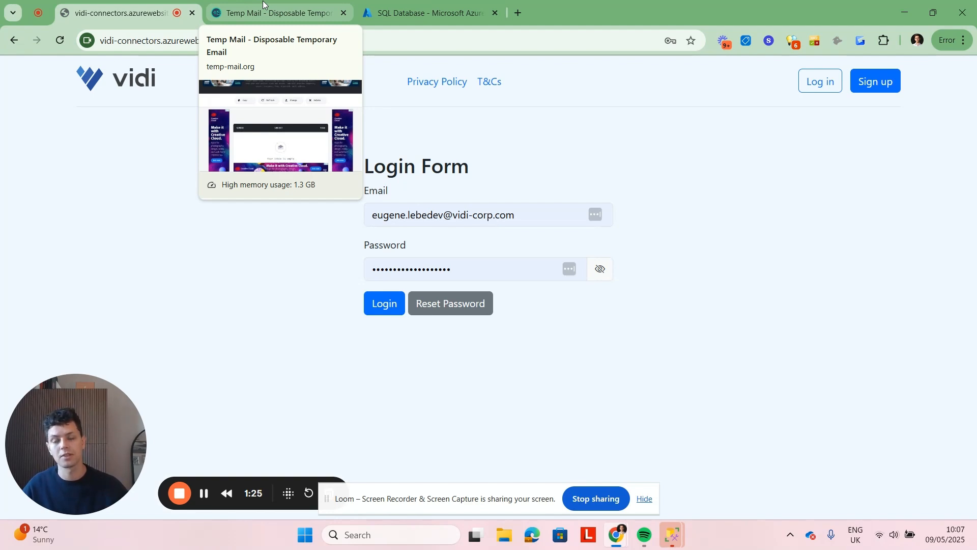
click(263, 3)
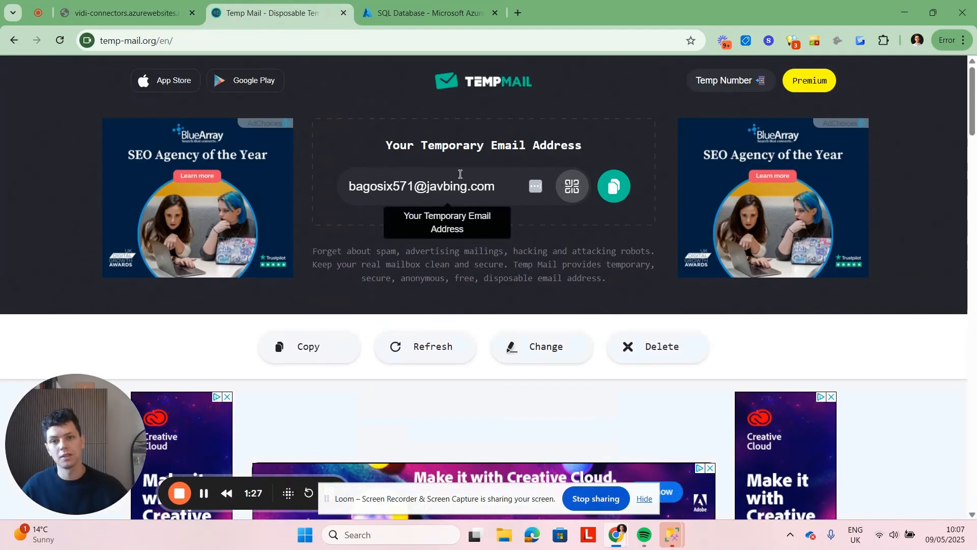
click(614, 186)
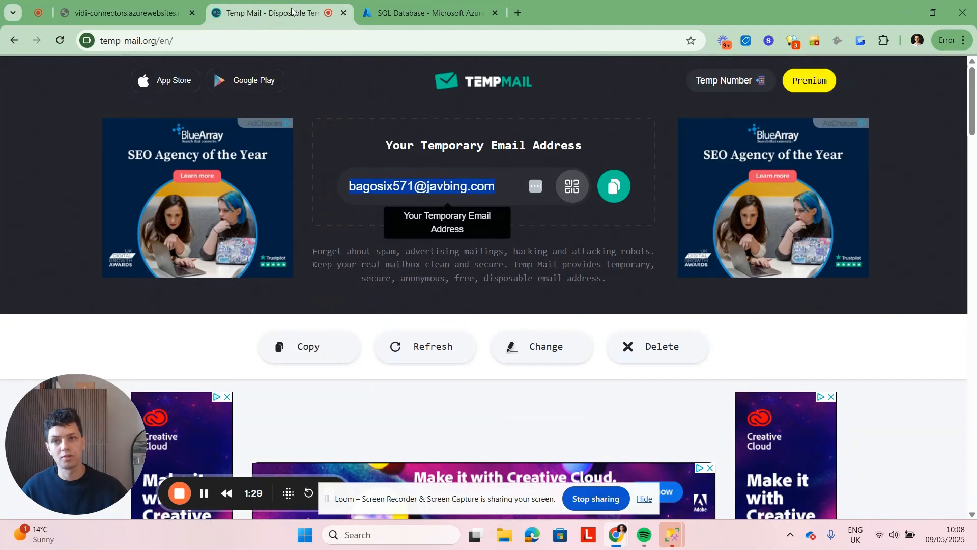
click(173, 11)
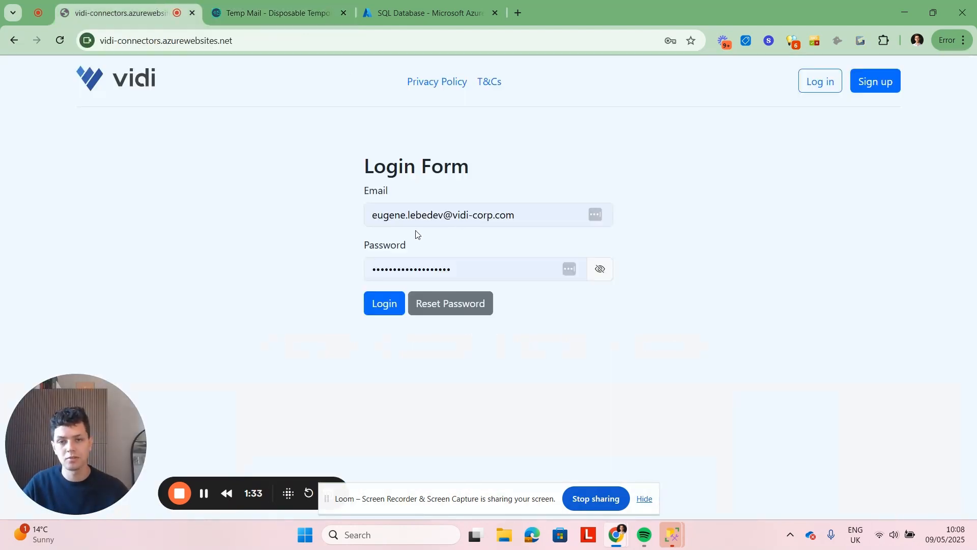
click(876, 90)
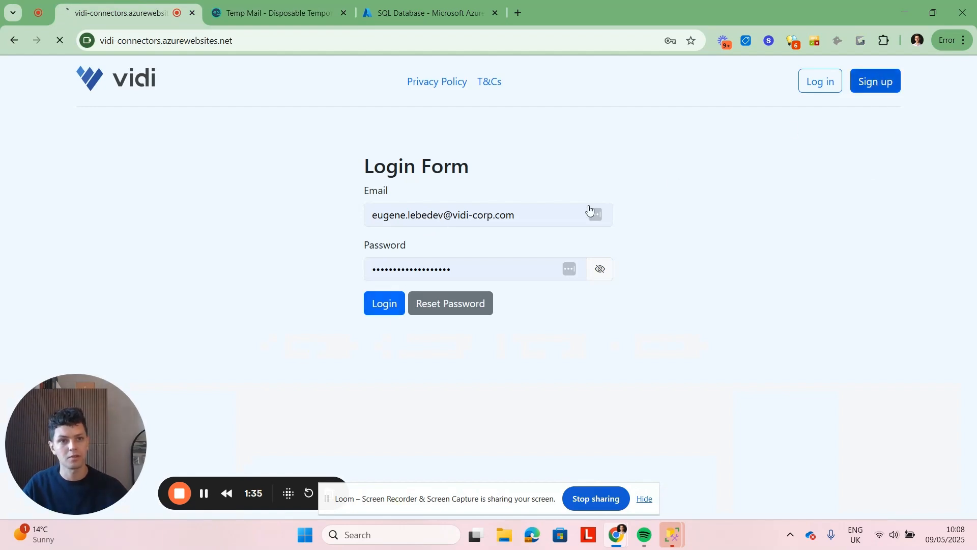
click(275, 13)
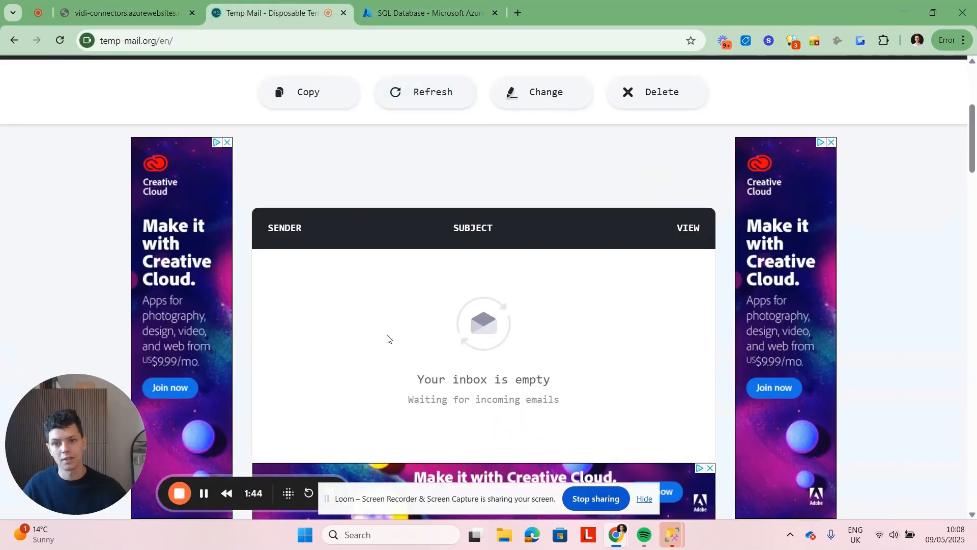
scroll(434, 214, down, 1)
Step: Register organization VidiCorpTest09052025 with the emailed code and a password, dismissing the follow-up prompts
double_click(292, 355)
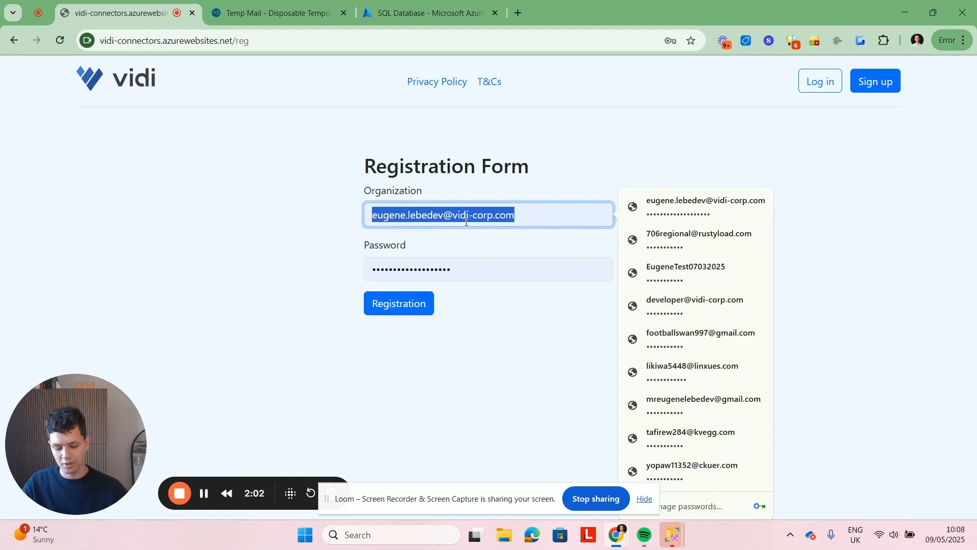
text(VidiCorpTest09052025)
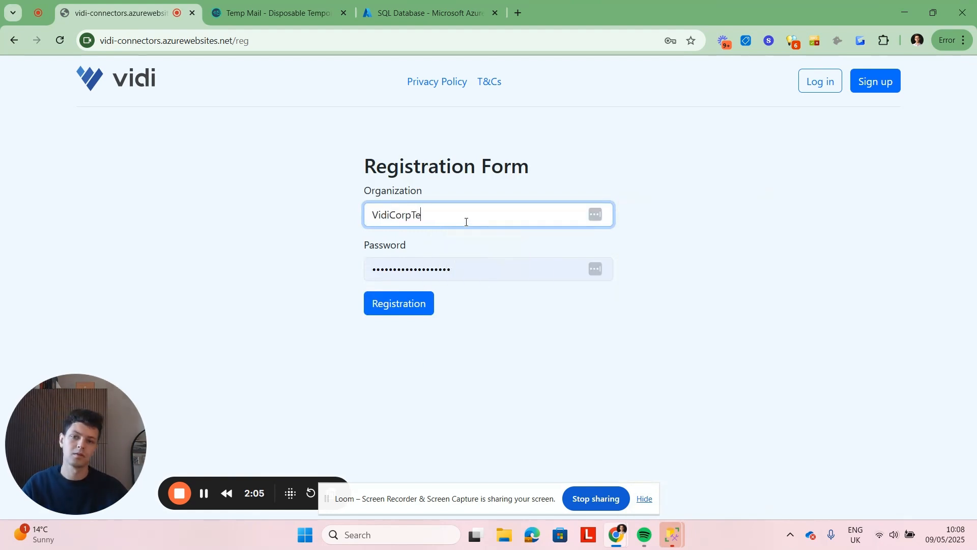
double_click(449, 264)
text(•••••••••••)
click(426, 304)
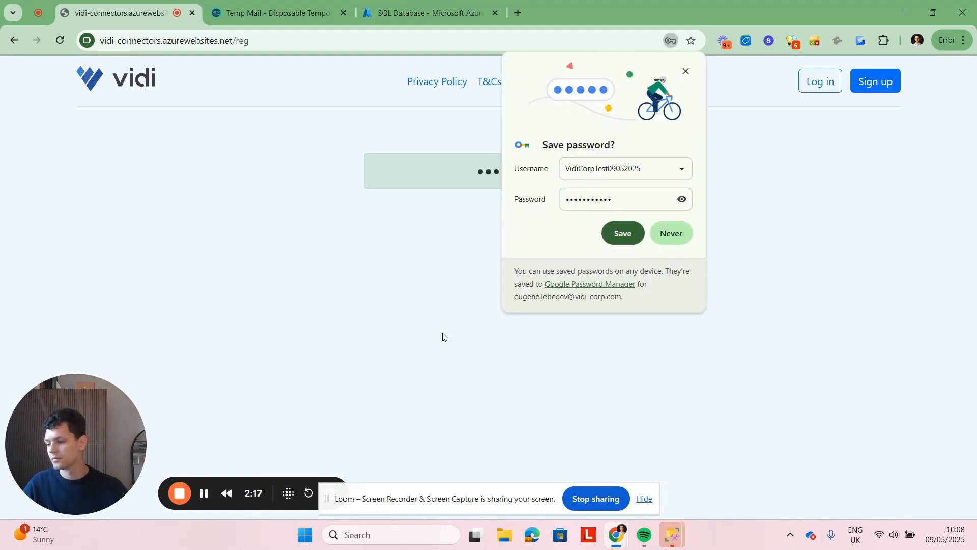
click(685, 72)
click(622, 341)
click(838, 86)
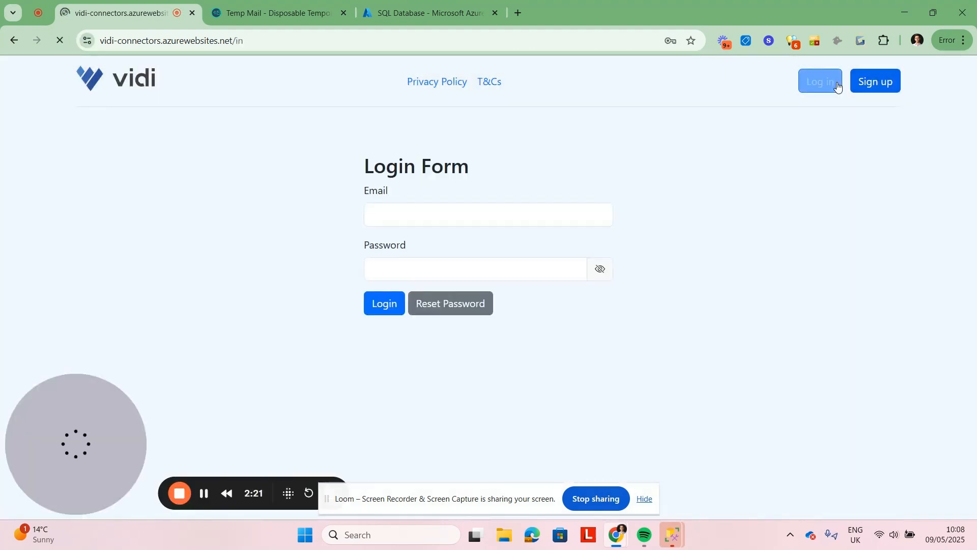
Step: Log in to VIDI Connectors with the temporary email address and the account password
click(433, 214)
key(ctrl+a)
click(350, 6)
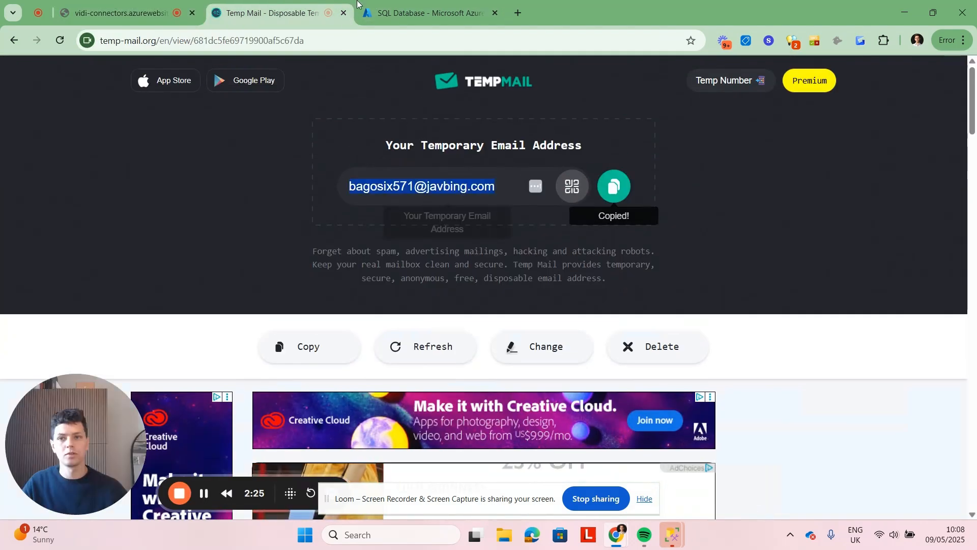
click(123, 13)
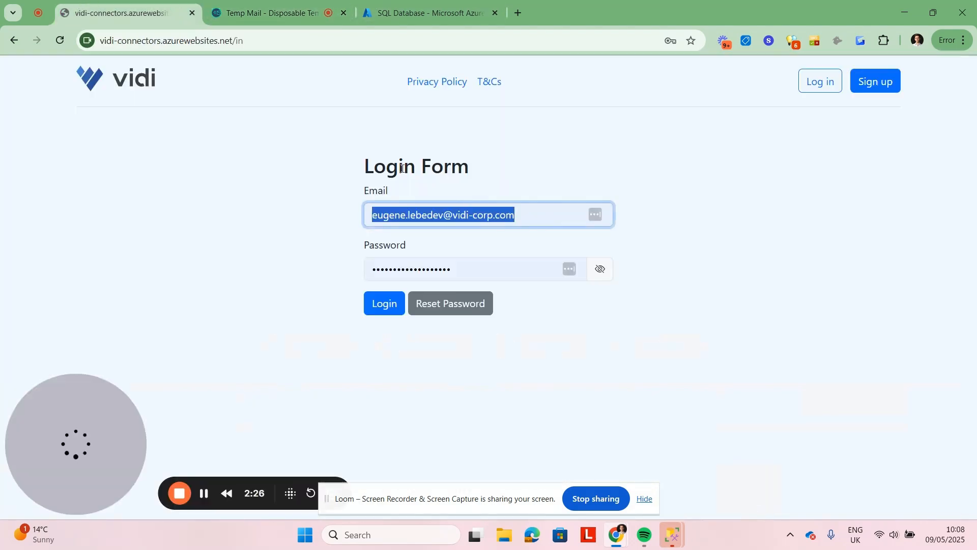
key(ctrl+v)
double_click(437, 268)
text(•••••)
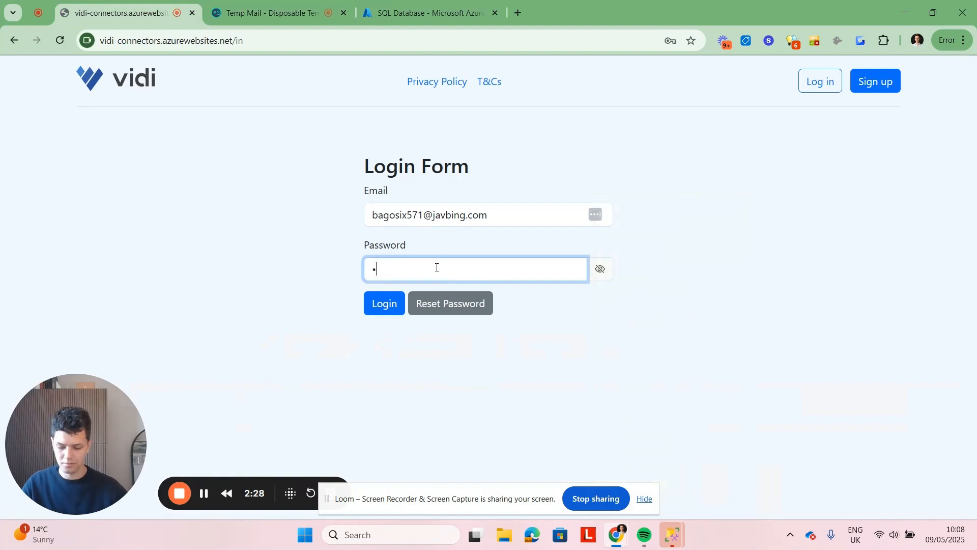
text(••••••)
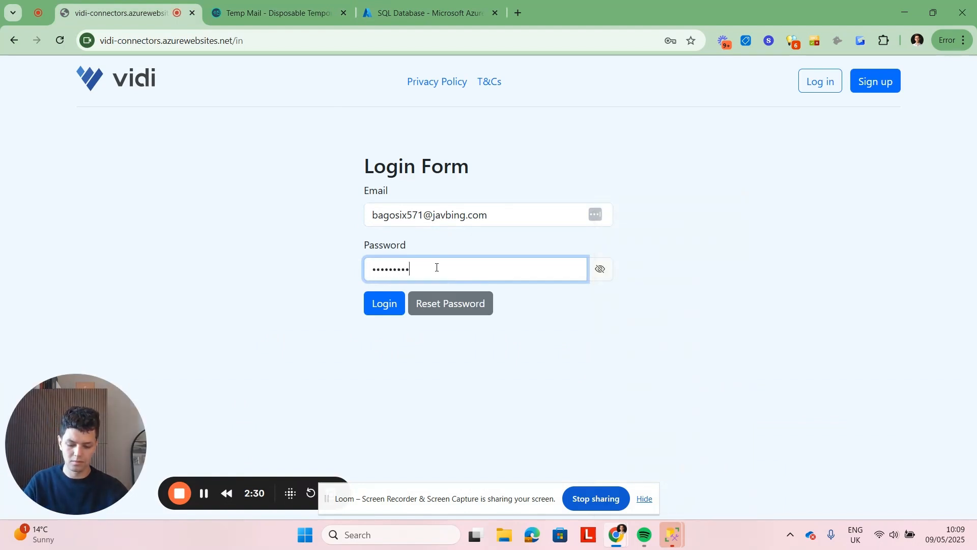
click(374, 308)
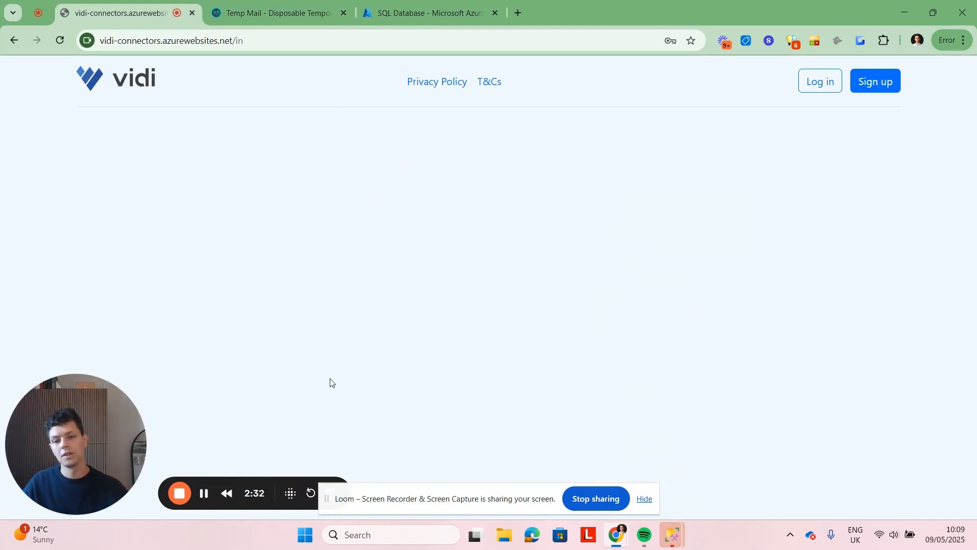
Step: Dismiss the save-password prompt and open the QuickBooks Online Install settings with MS SQL SERVER
click(686, 71)
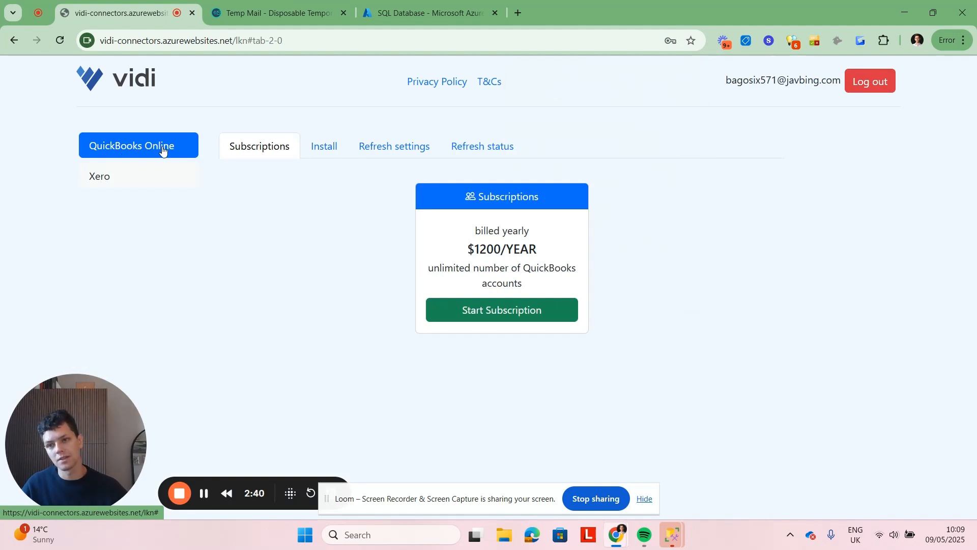
click(321, 150)
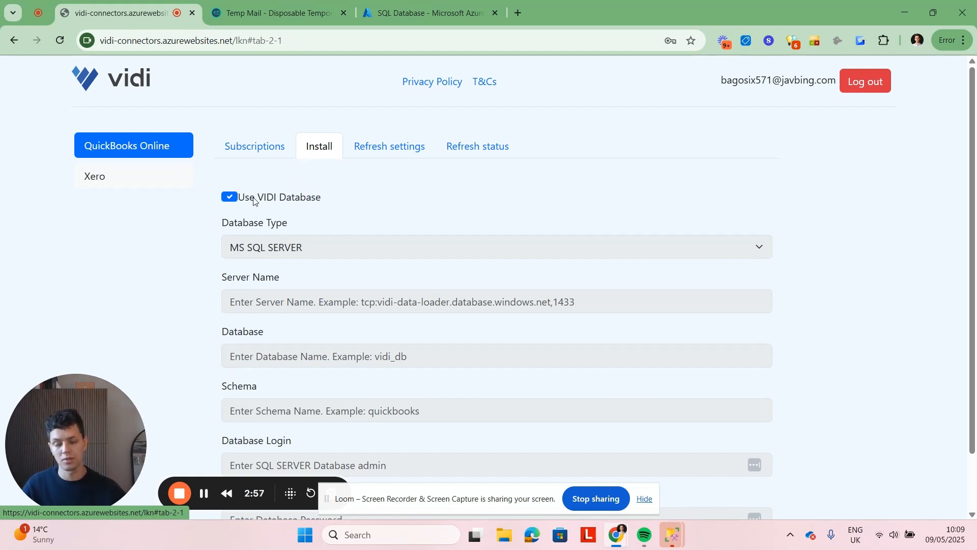
Step: Review the empty SQL Server connection fields, then go to the Azure portal home
scroll(305, 183, down, 1)
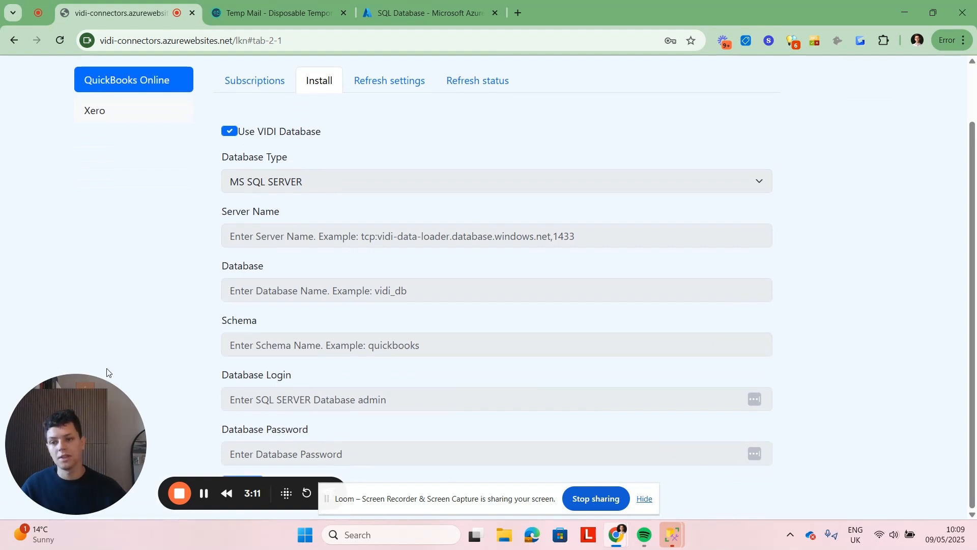
drag(111, 440, 814, 460)
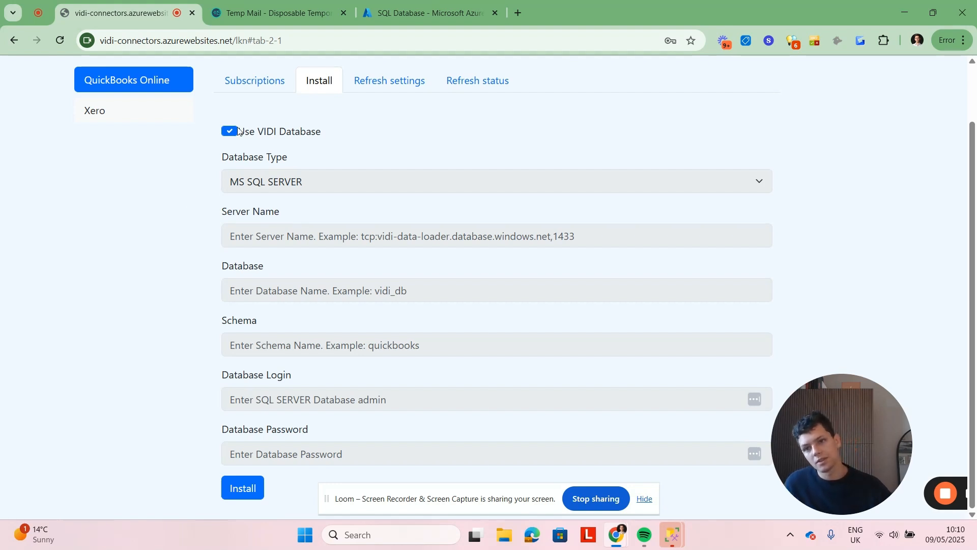
click(381, 8)
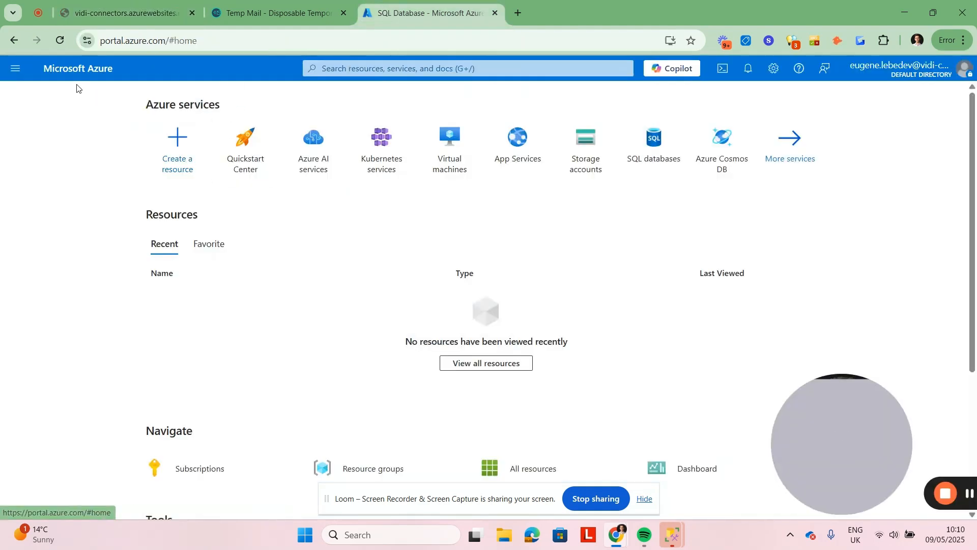
Step: Search the Marketplace for 'sql' and begin creating a new SQL Database
click(195, 158)
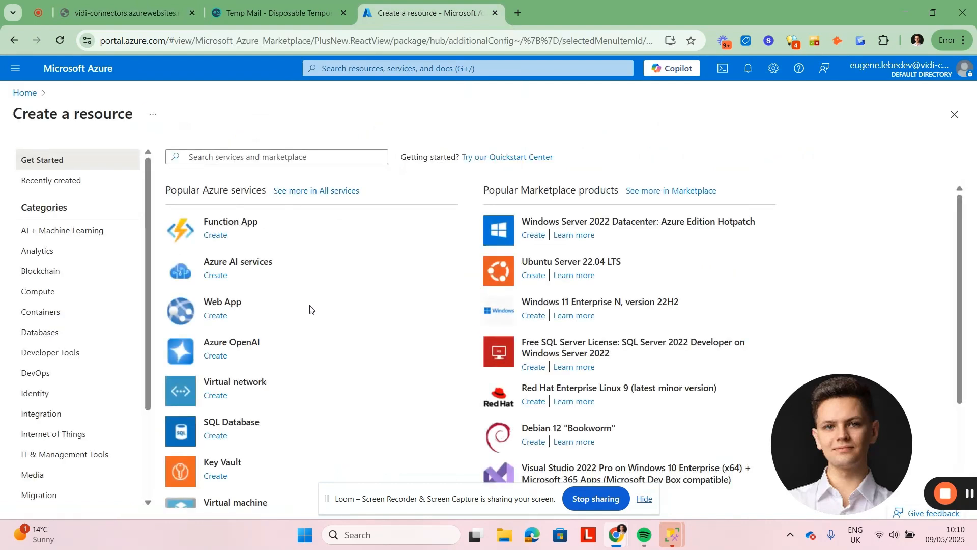
scroll(237, 248, down, 3)
click(236, 158)
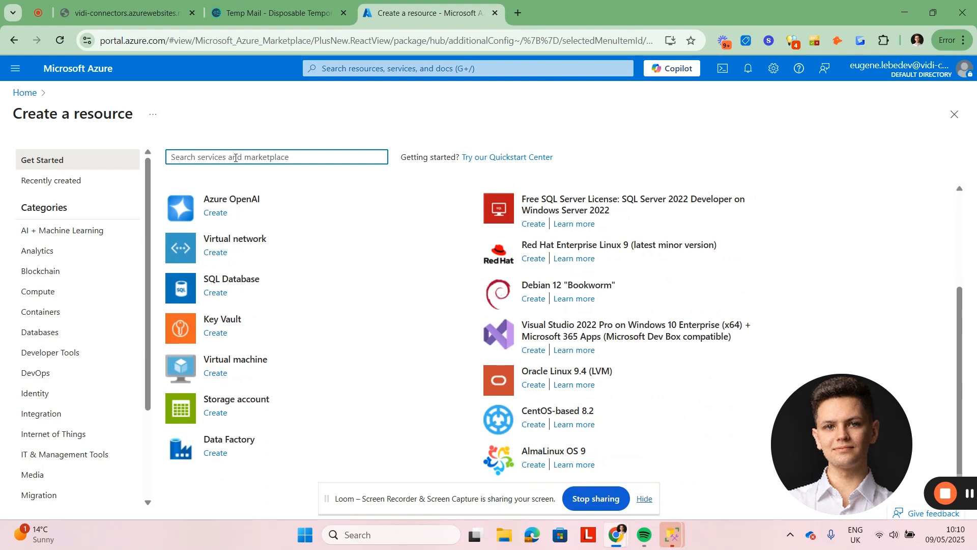
text(sql)
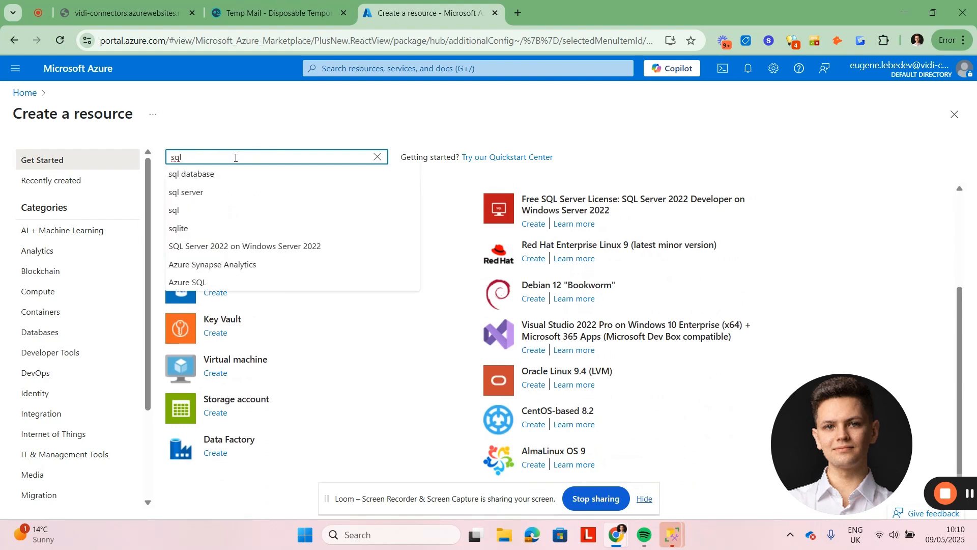
click(211, 174)
click(308, 349)
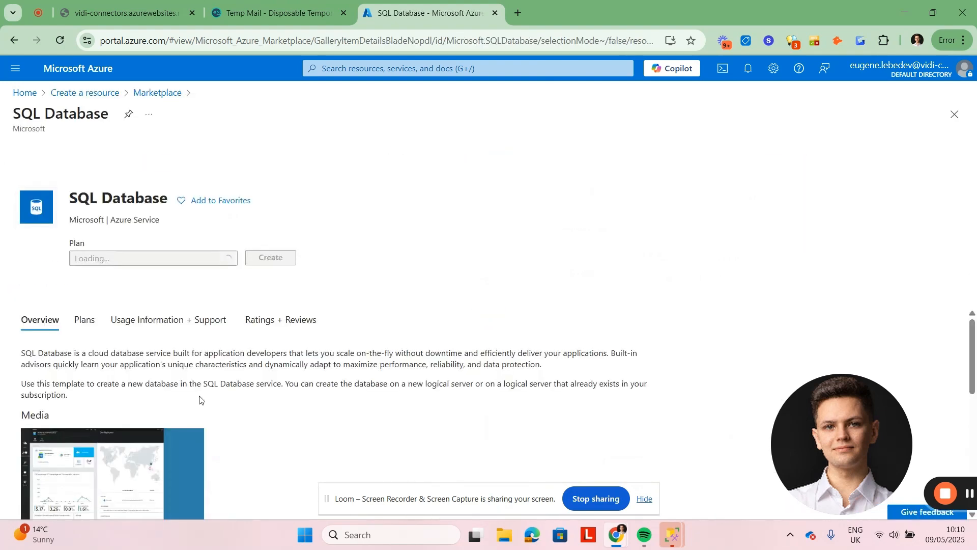
click(277, 275)
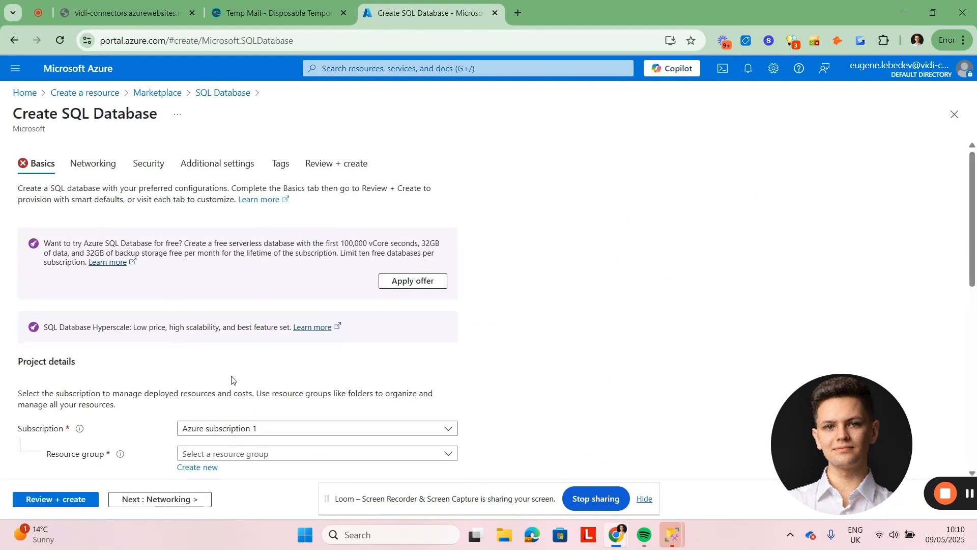
Step: Create a new resource group named VidiCorpTest for the database
scroll(231, 380, down, 2)
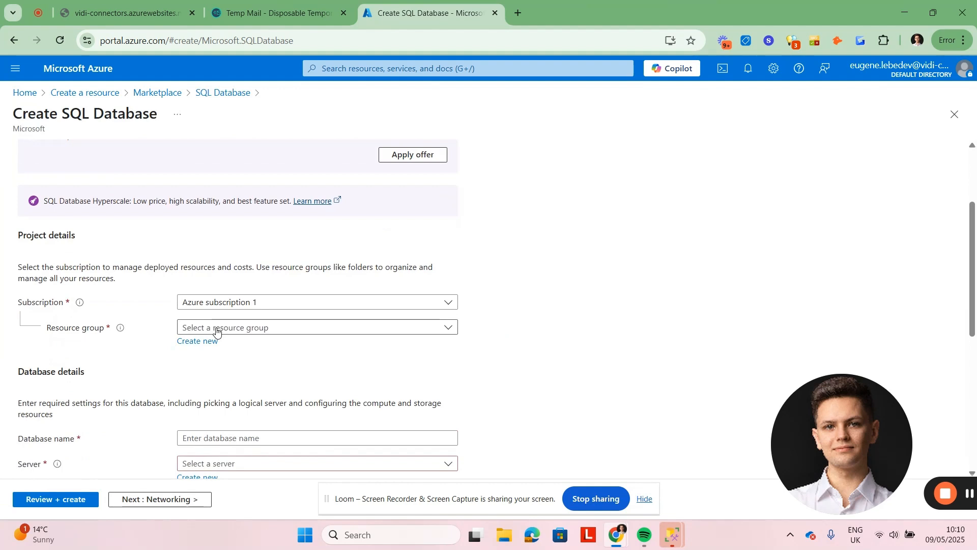
click(217, 330)
click(397, 332)
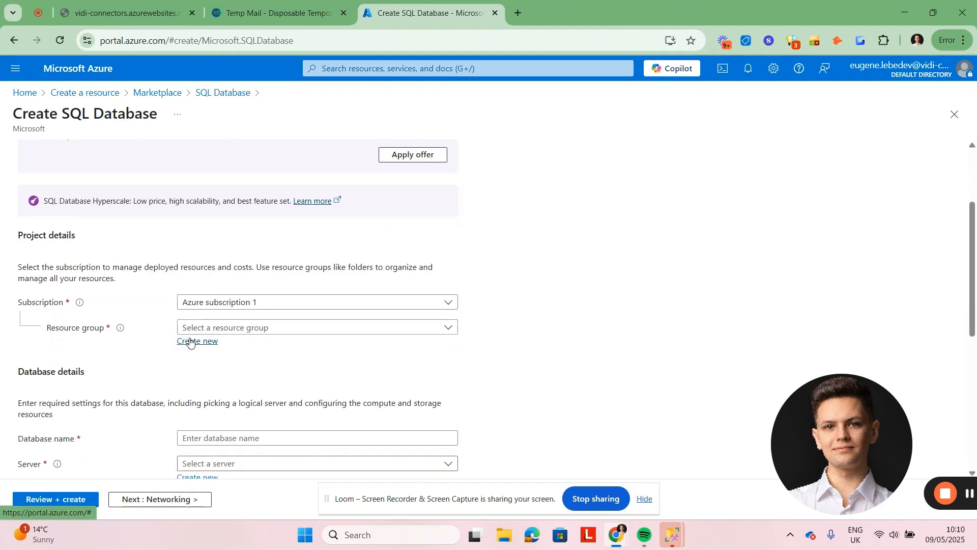
click(197, 341)
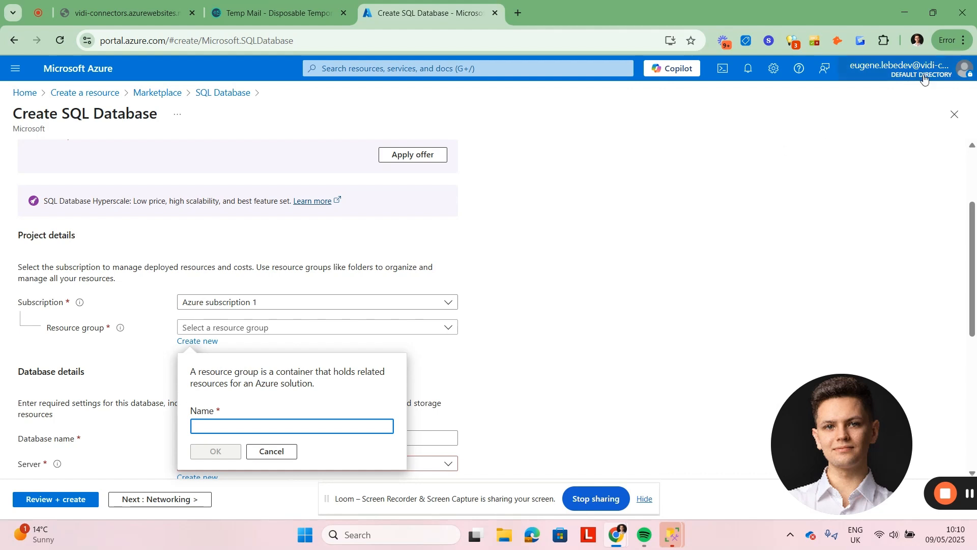
mouse_move(925, 78)
text(VidiCorpTest)
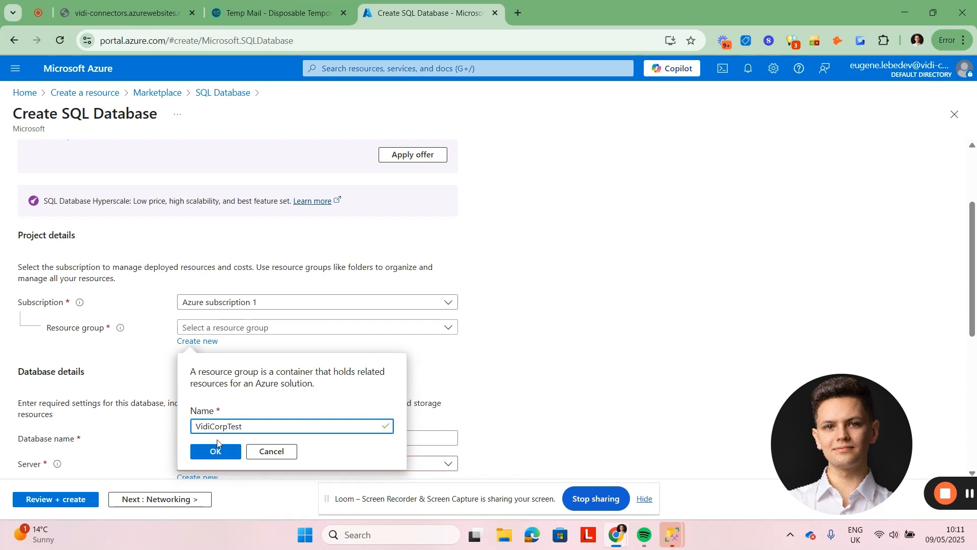
click(217, 450)
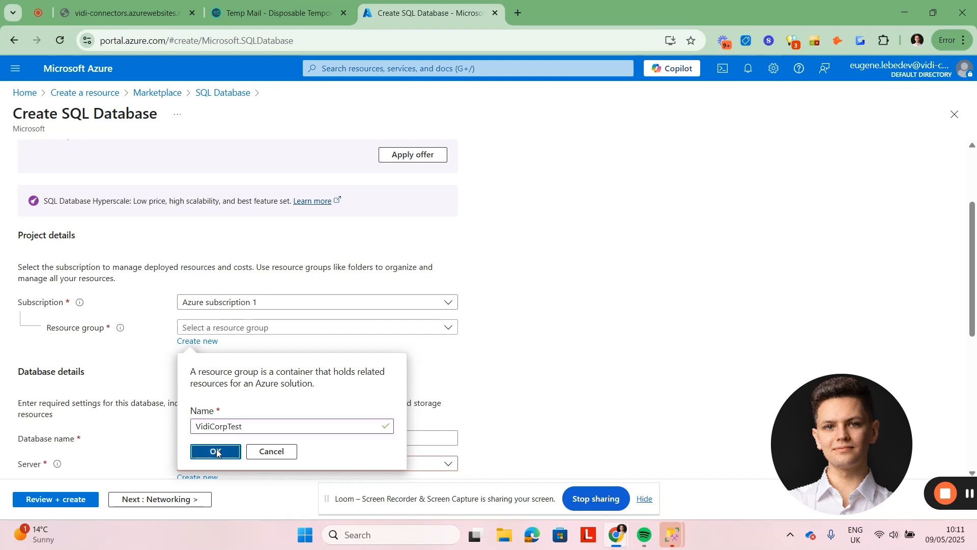
Step: Name the database Data and start creating a new server for it
scroll(229, 388, down, 2)
click(226, 311)
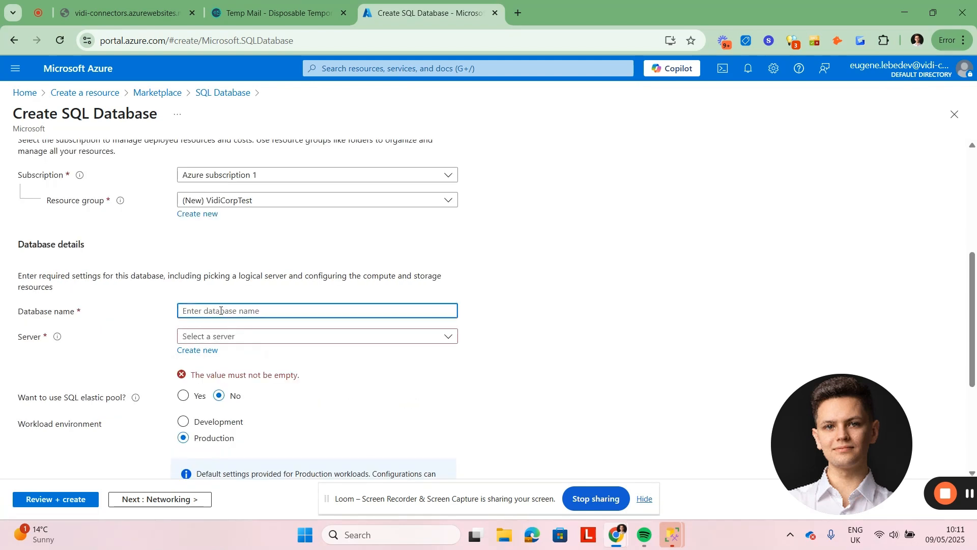
text(Data)
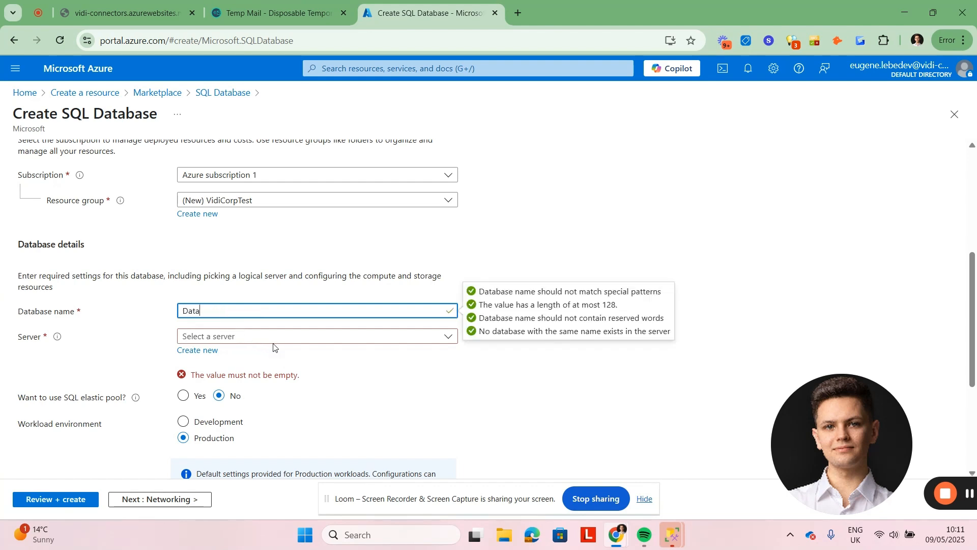
click(251, 337)
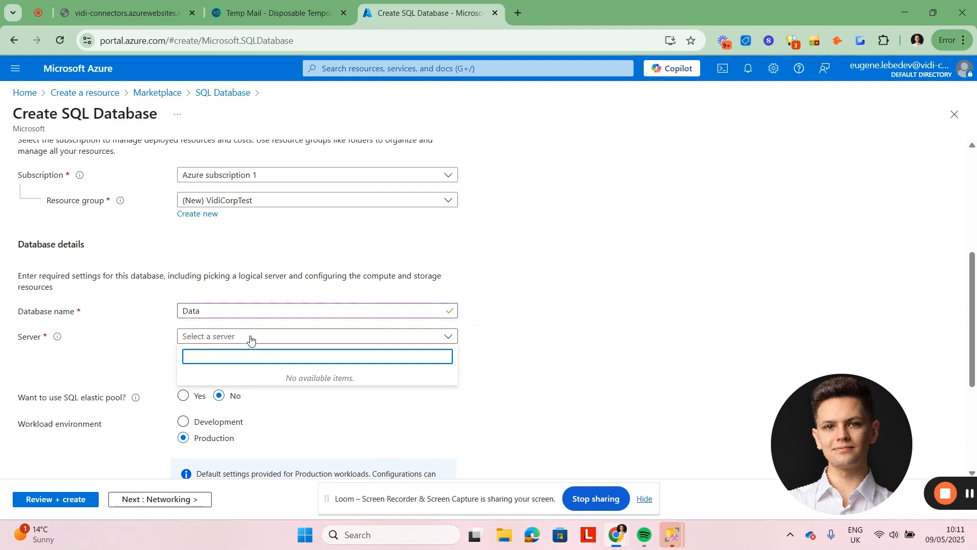
click(251, 338)
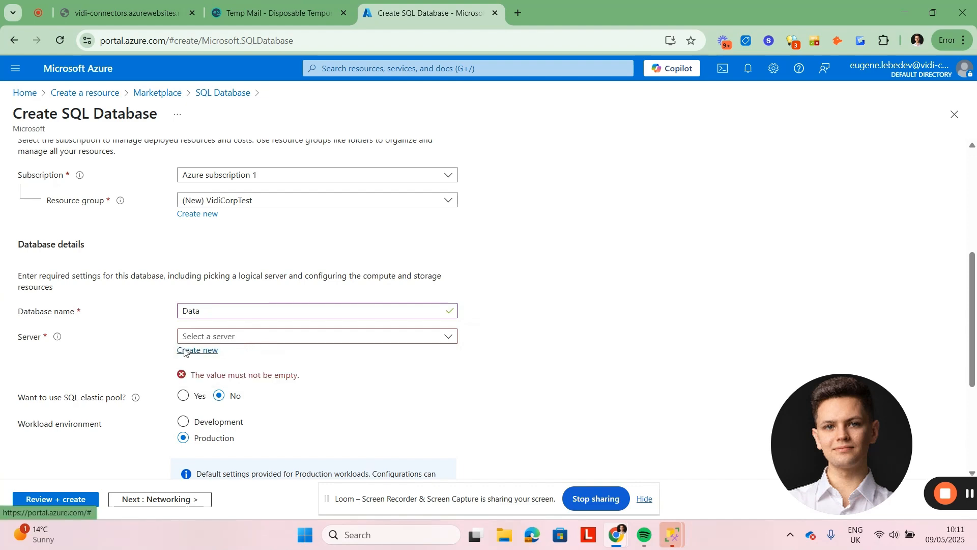
click(185, 352)
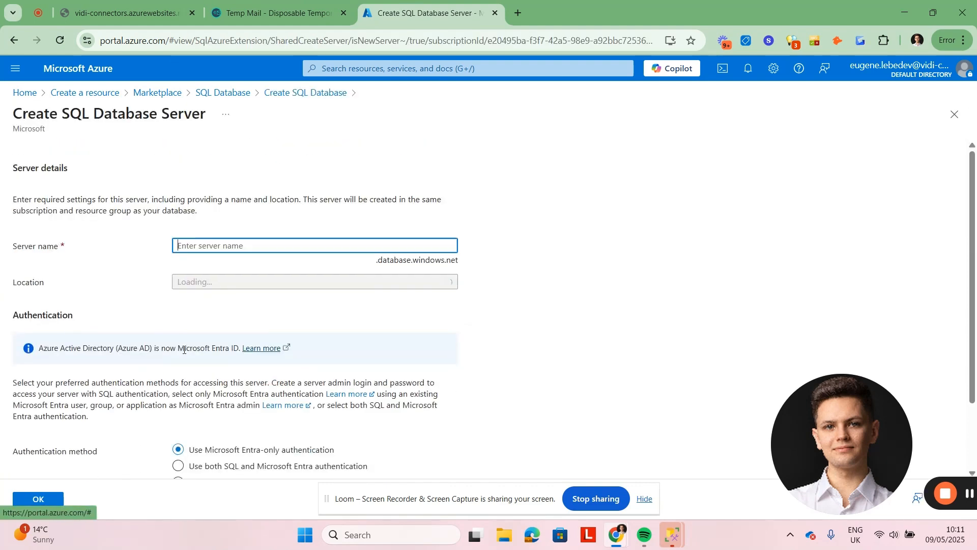
Step: Name the new server viditest and choose SQL authentication
click(219, 248)
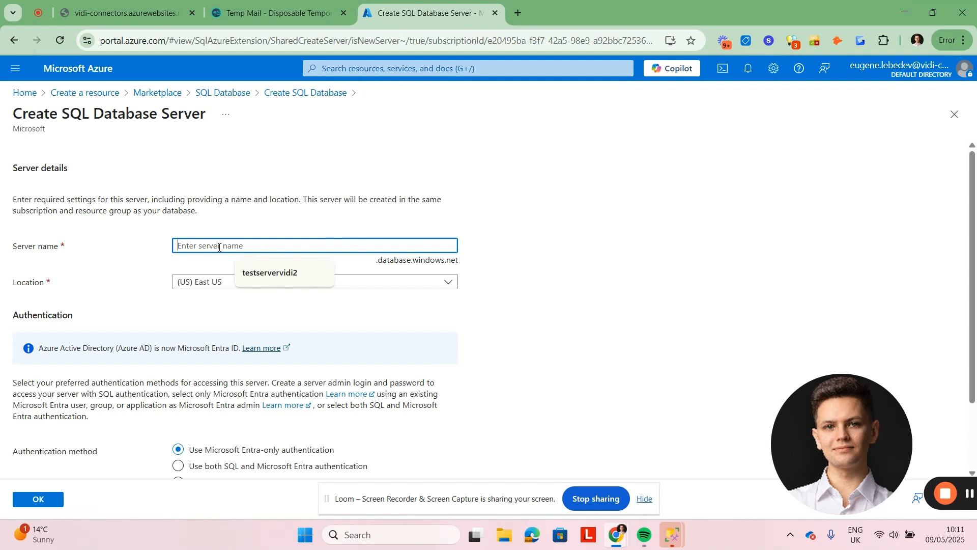
text(Vidi)
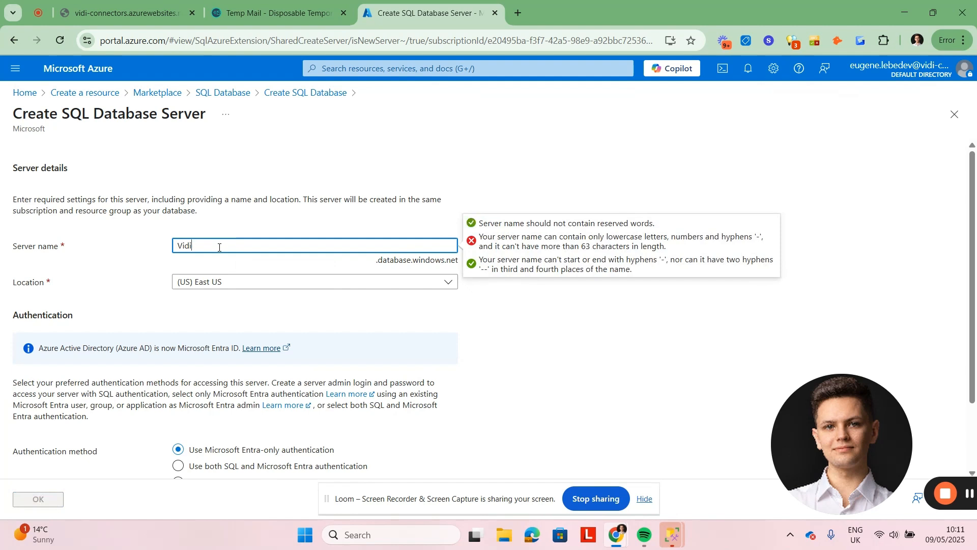
key(ctrl+a)
key(BackSpace)
text(viditest)
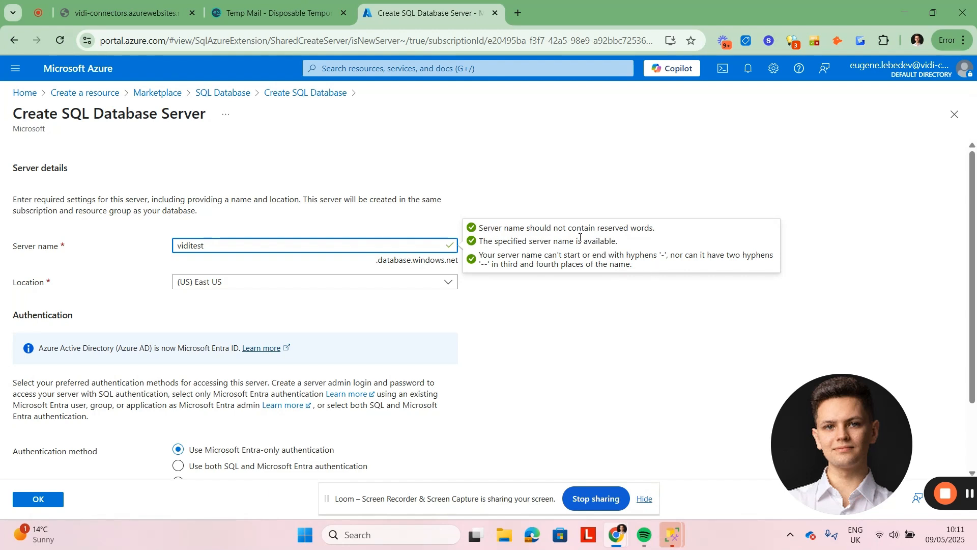
scroll(340, 376, down, 2)
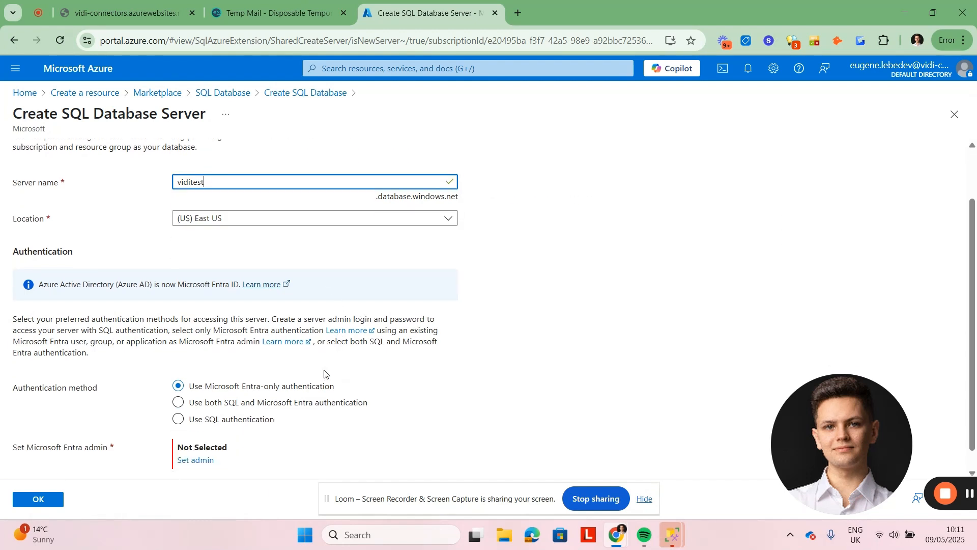
click(220, 420)
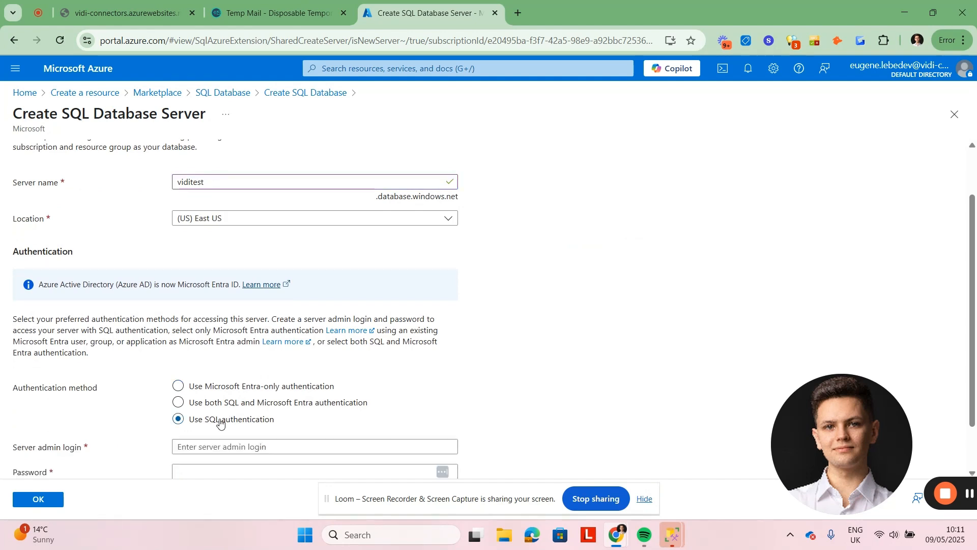
scroll(218, 422, down, 1)
click(223, 386)
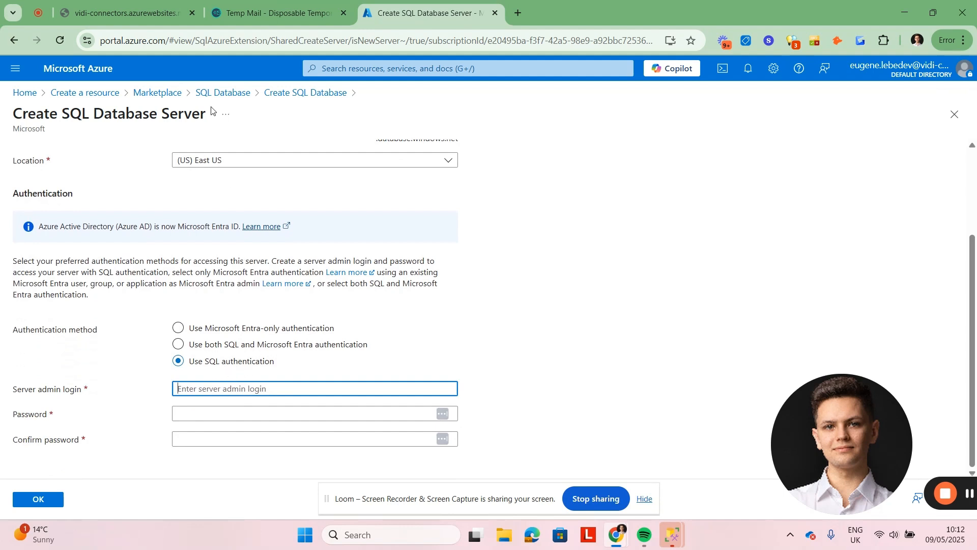
click(118, 4)
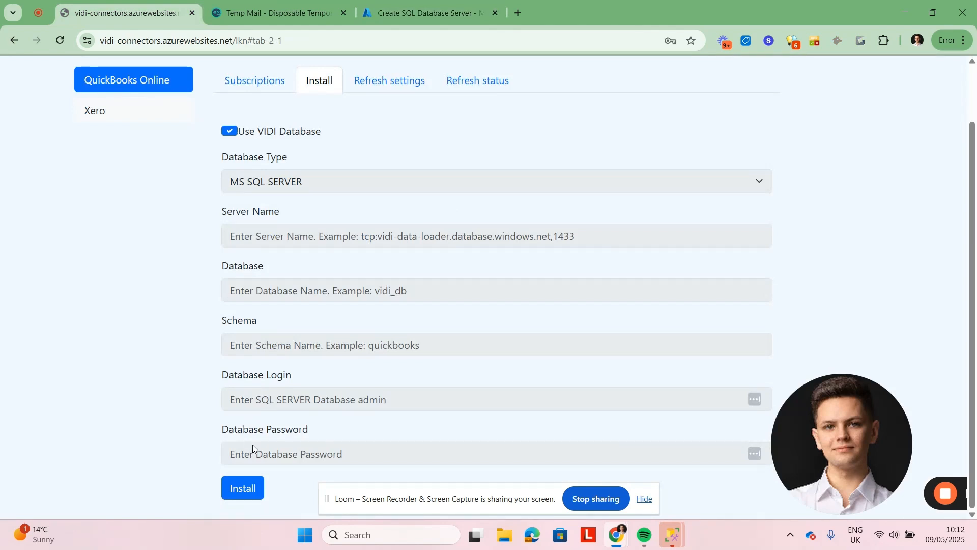
Step: Return from the VIDI install form to the Azure Create SQL Database Server form
click(399, 12)
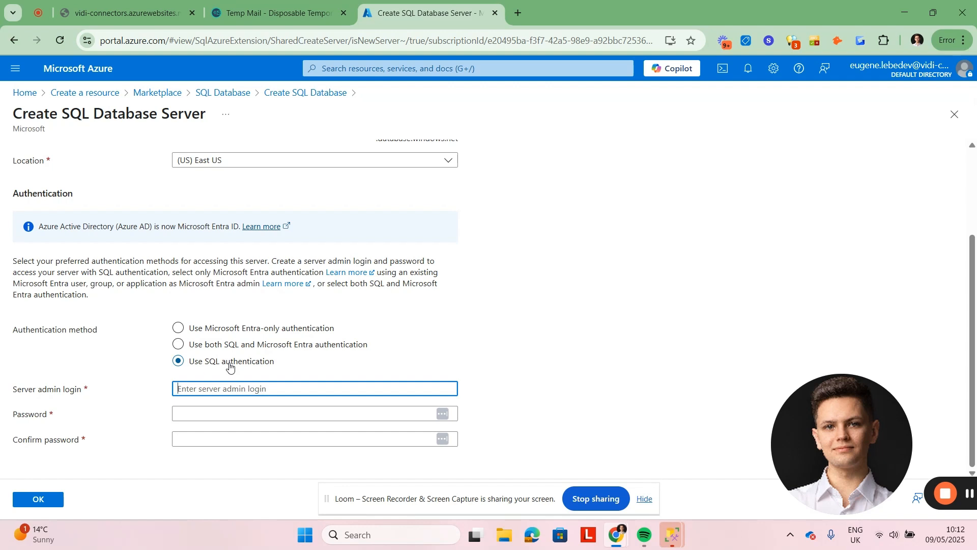
Step: Enter adminvidi as the server admin login and select it
text(admin)
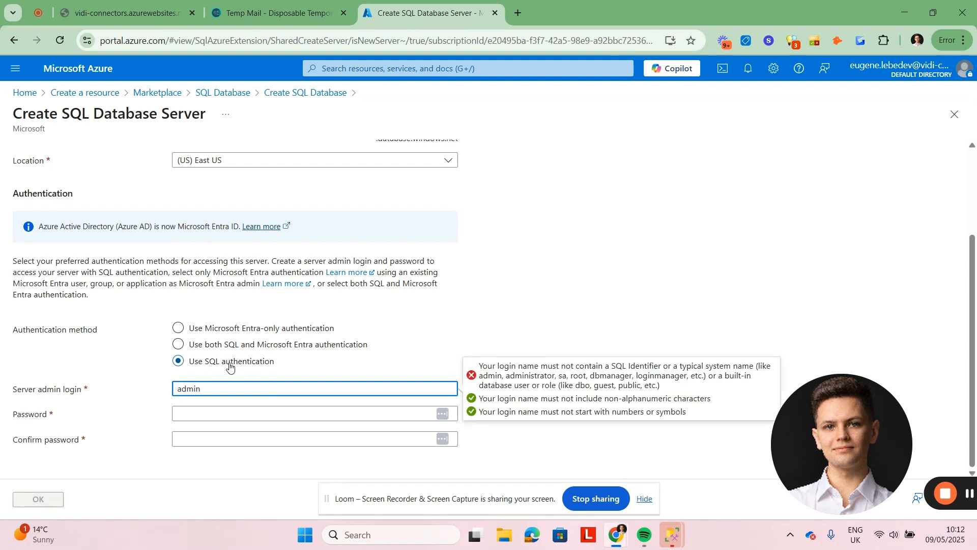
text(vidi)
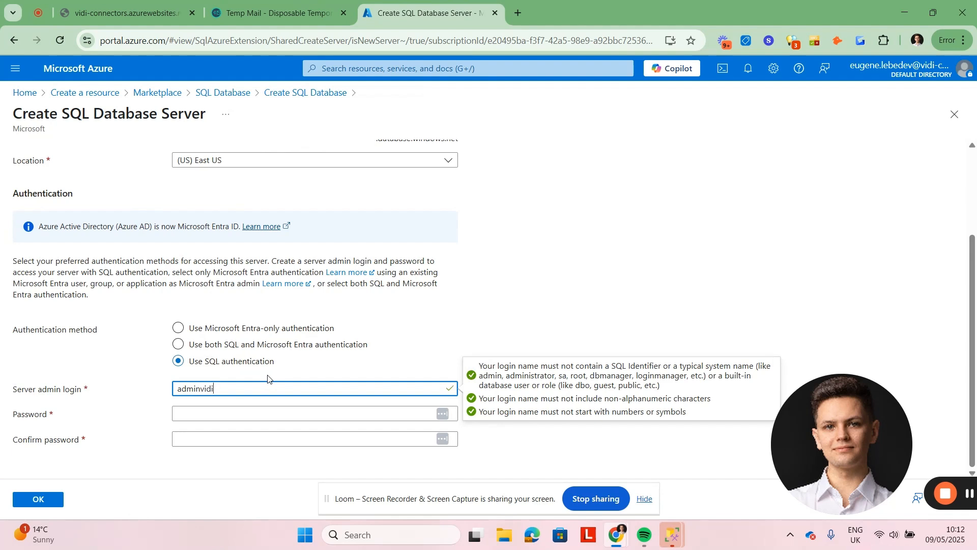
double_click(249, 390)
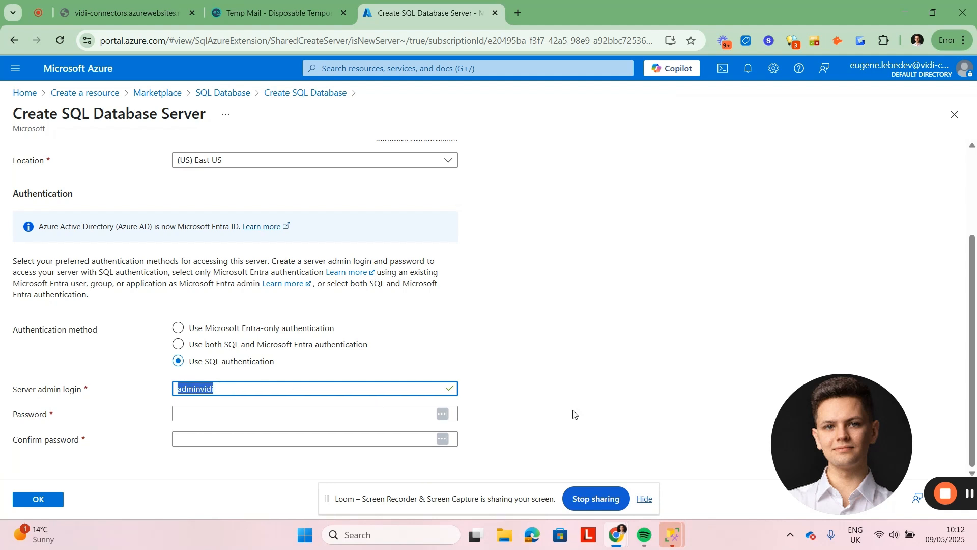
key(super+s)
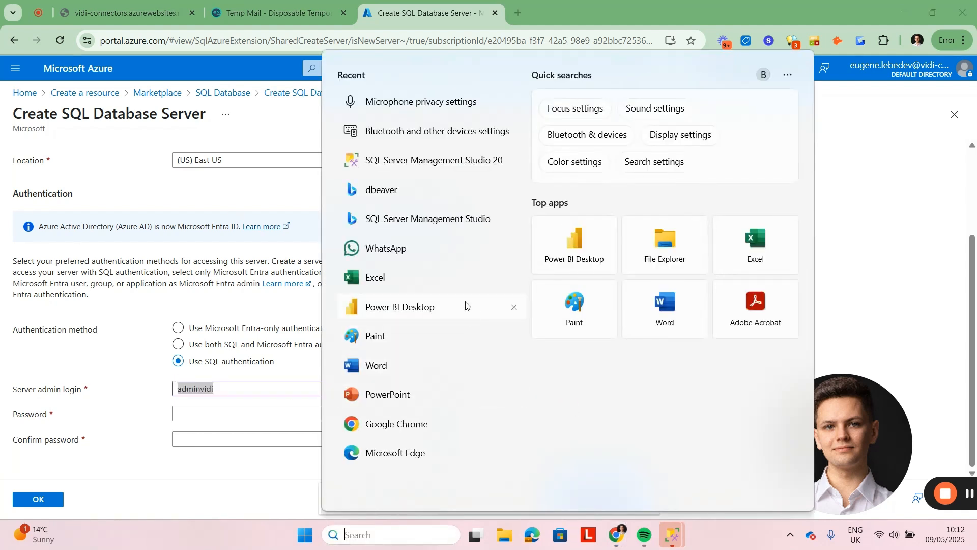
Step: Open Notepad, dismiss the missing-file errors, and note adminvidi in a new tab
text(note)
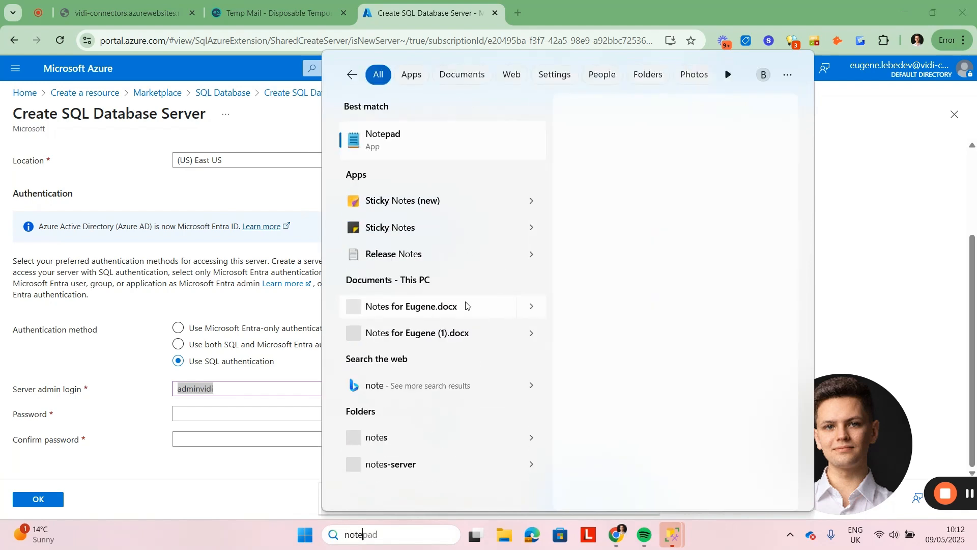
key(Escape)
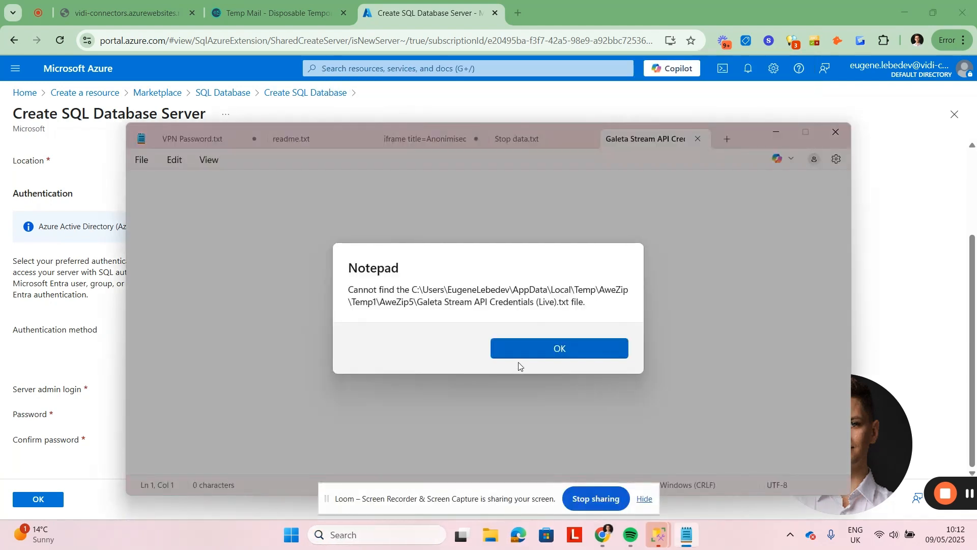
click(522, 355)
click(531, 337)
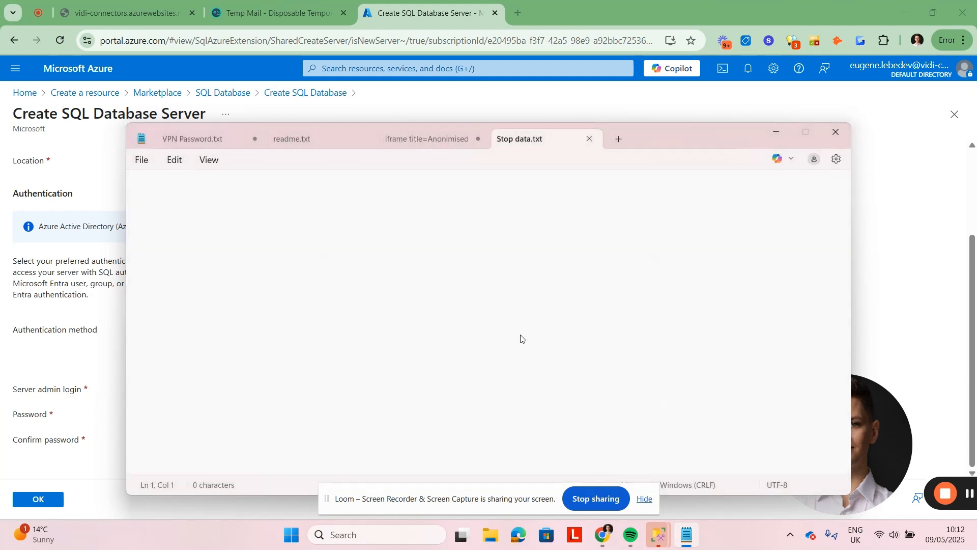
click(630, 140)
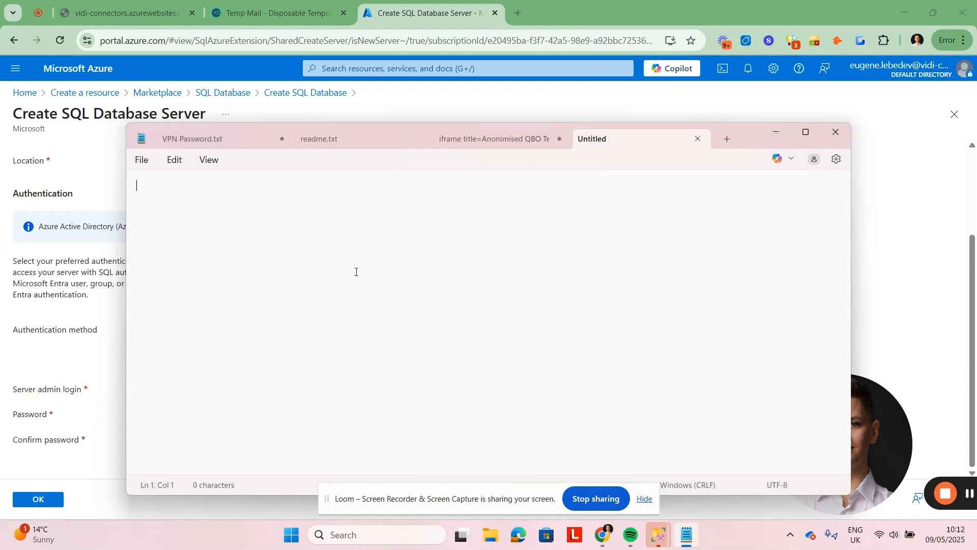
text(adminvidi)
click(891, 299)
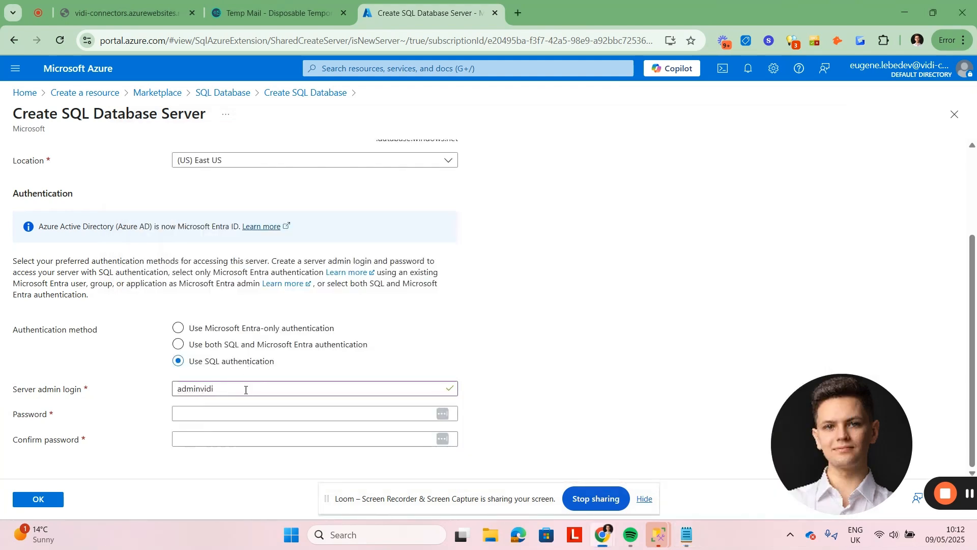
click(267, 410)
Step: Enter the server admin password and its matching confirmation
text(ad)
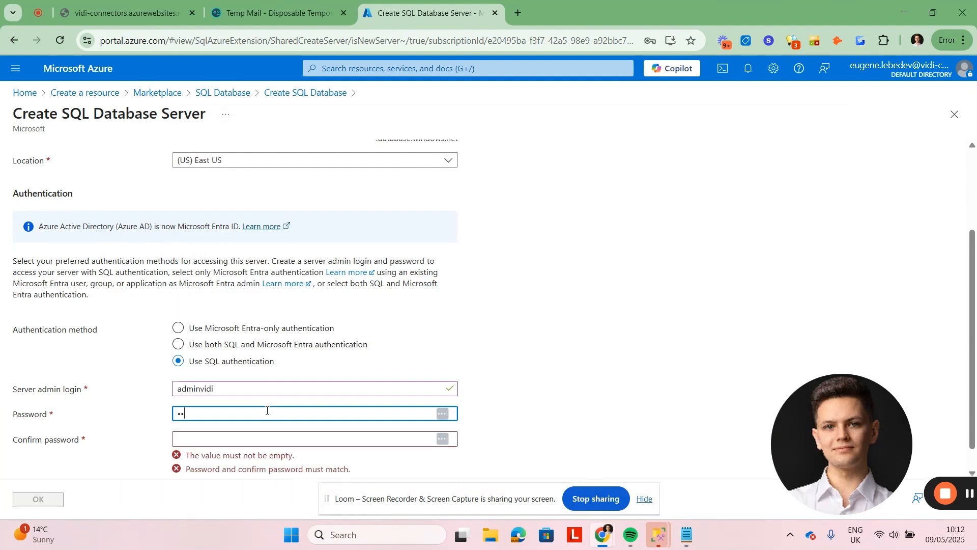
text(mi•••)
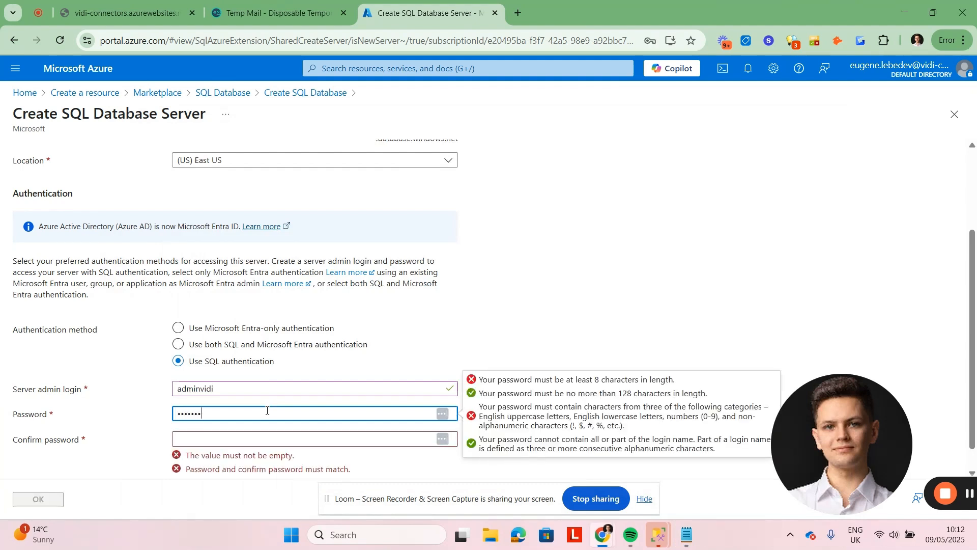
text(•••)
click(235, 438)
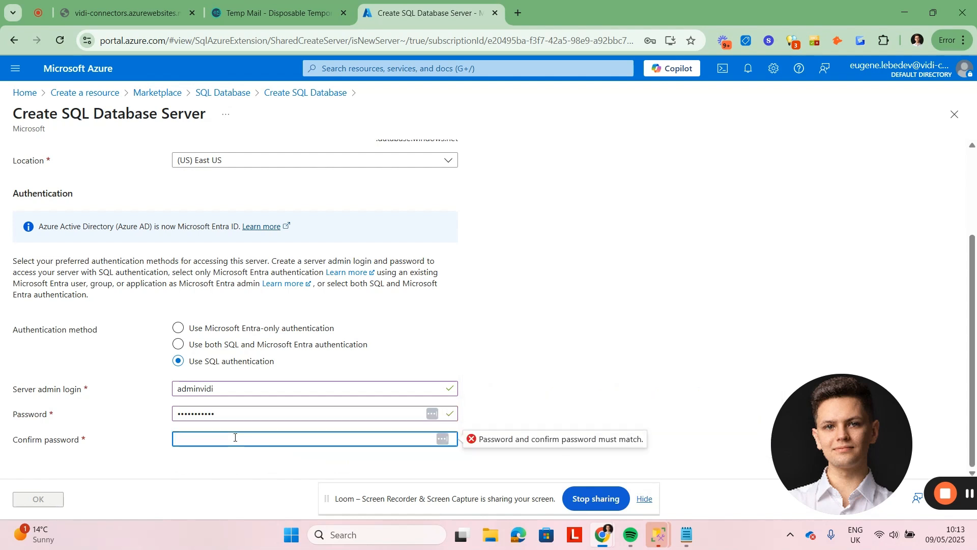
text(•••••••••)
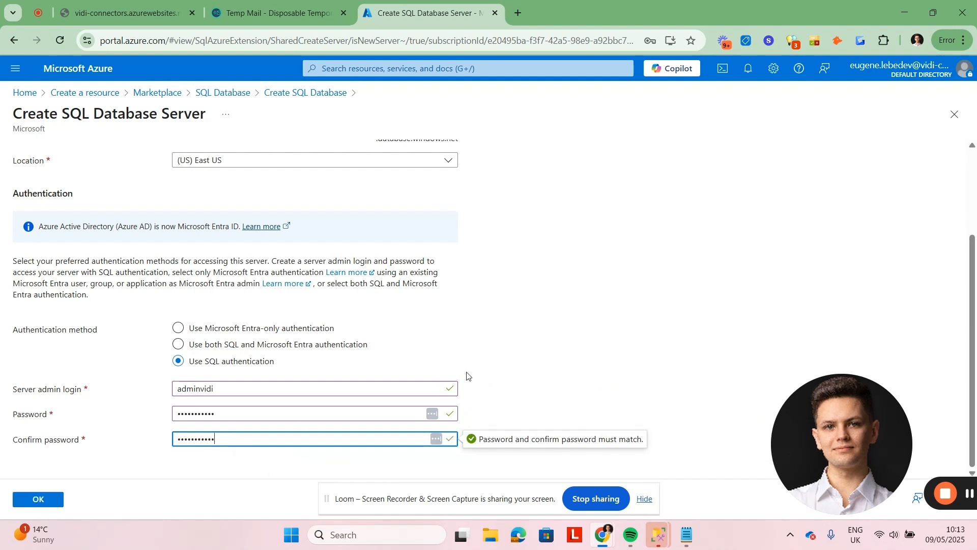
Step: Type the admin password on a new line beneath the login name in Notepad
click(492, 366)
key(alt+Tab)
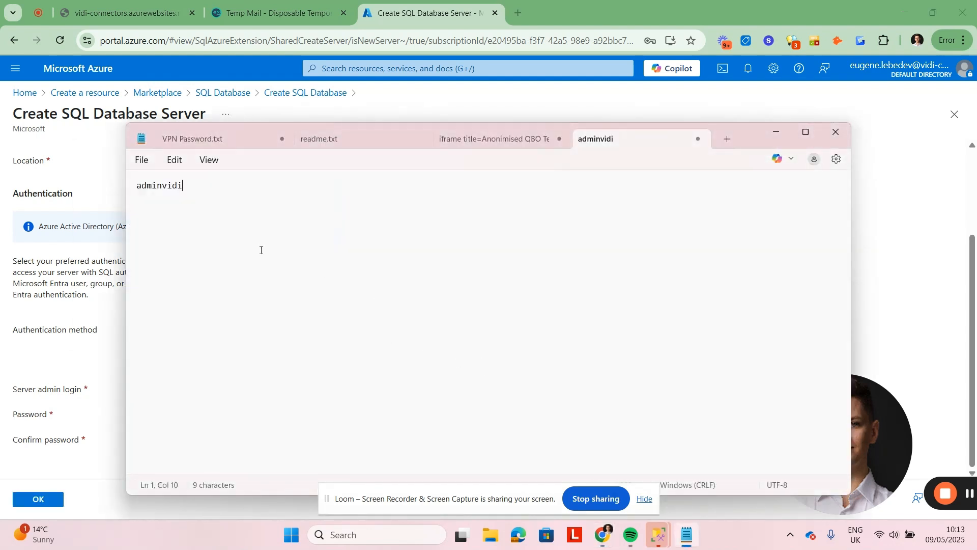
key(Return)
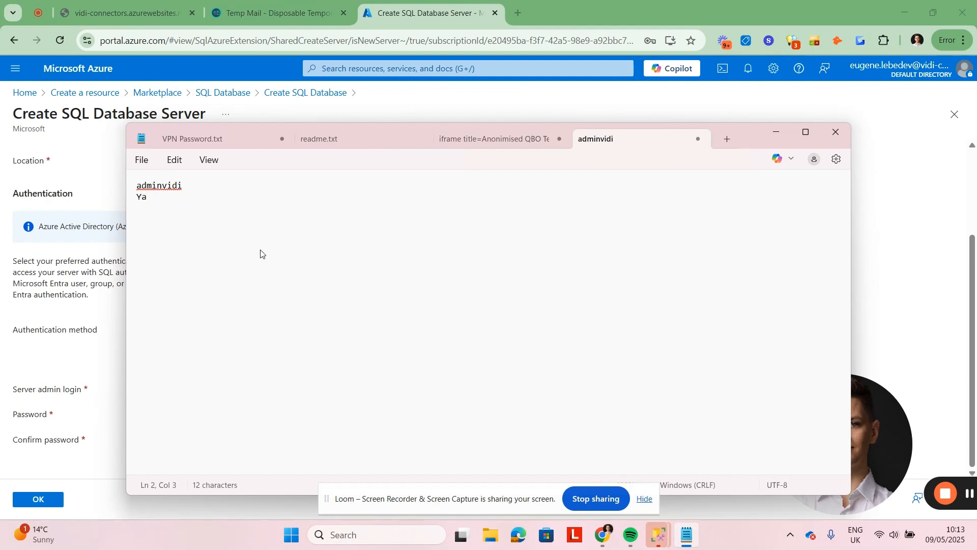
Step: Submit the new server settings, open Compute + storage configuration, and dismiss the save-password prompt
click(767, 136)
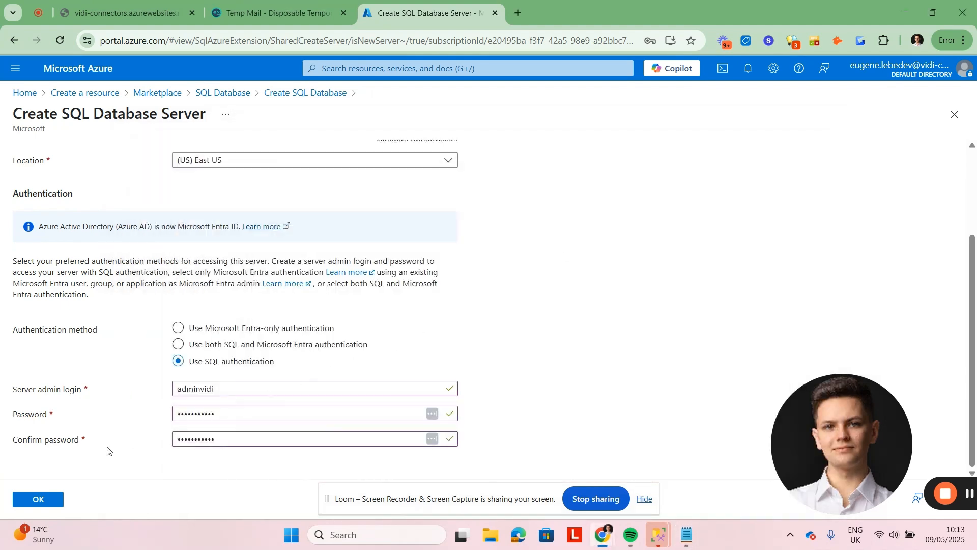
click(42, 500)
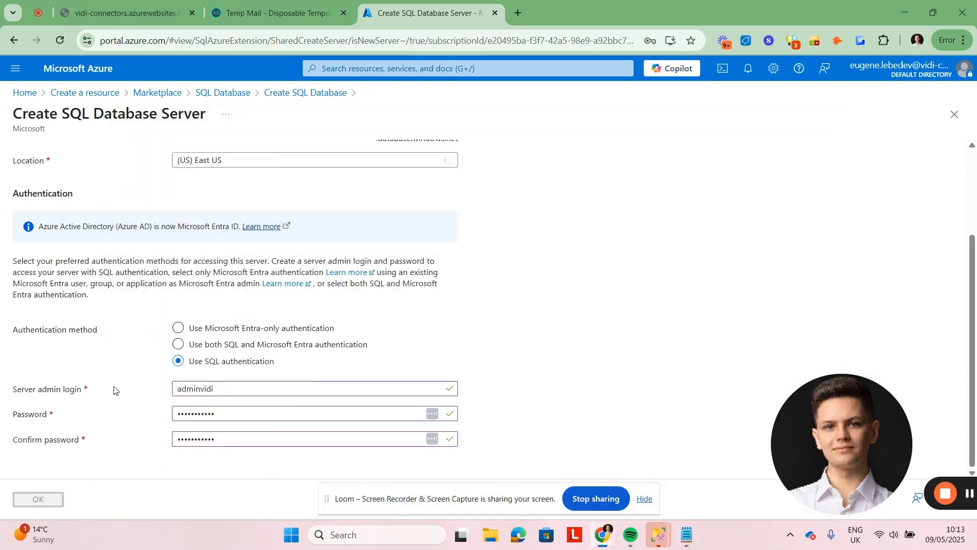
scroll(157, 396, down, 3)
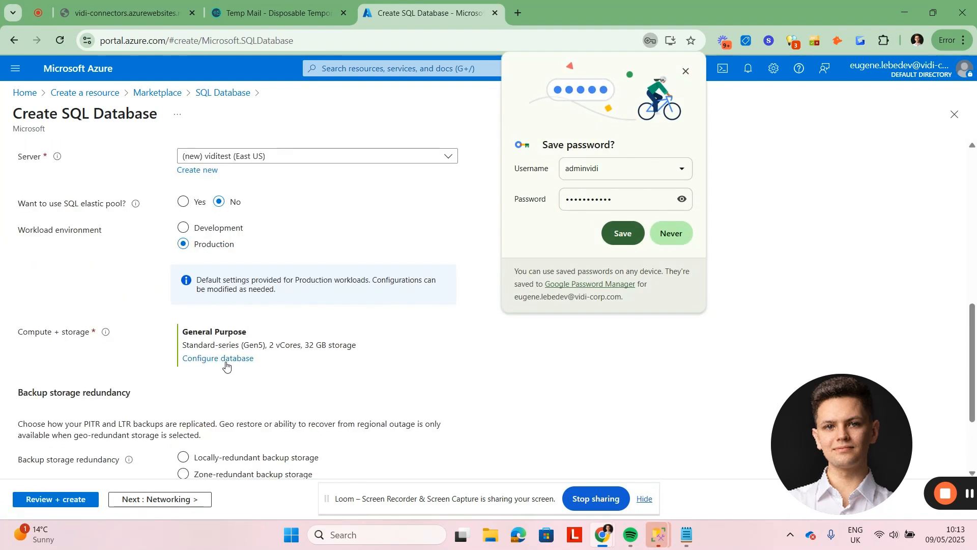
click(227, 359)
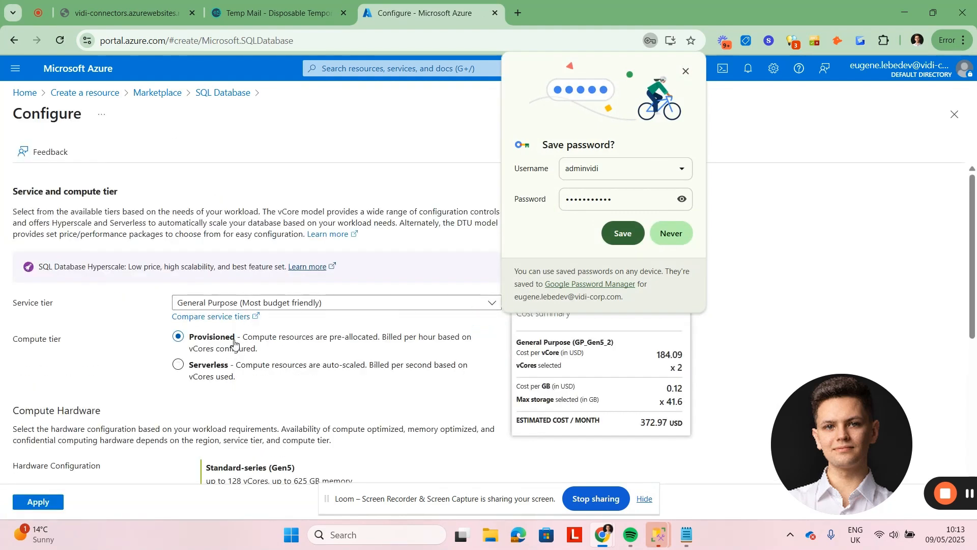
click(686, 72)
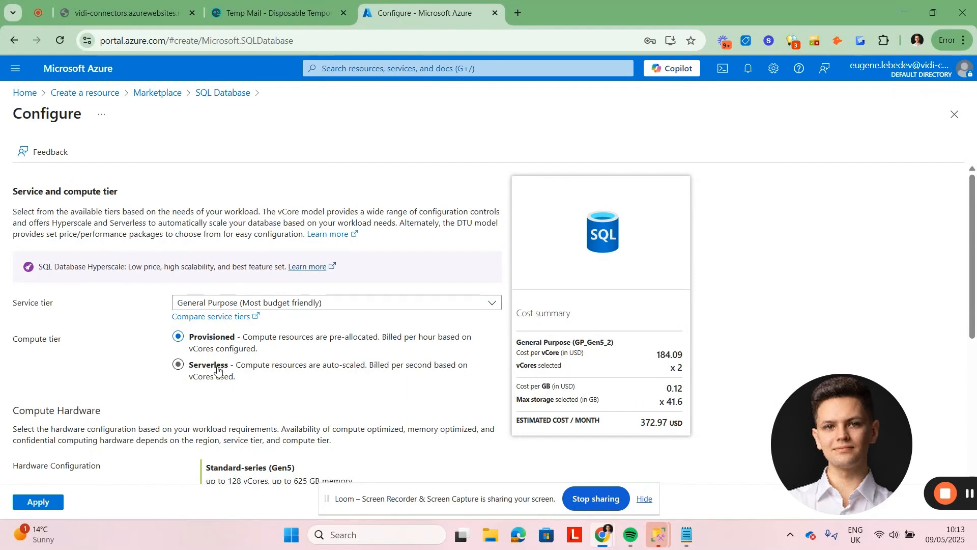
scroll(221, 380, down, 2)
scroll(177, 375, up, 2)
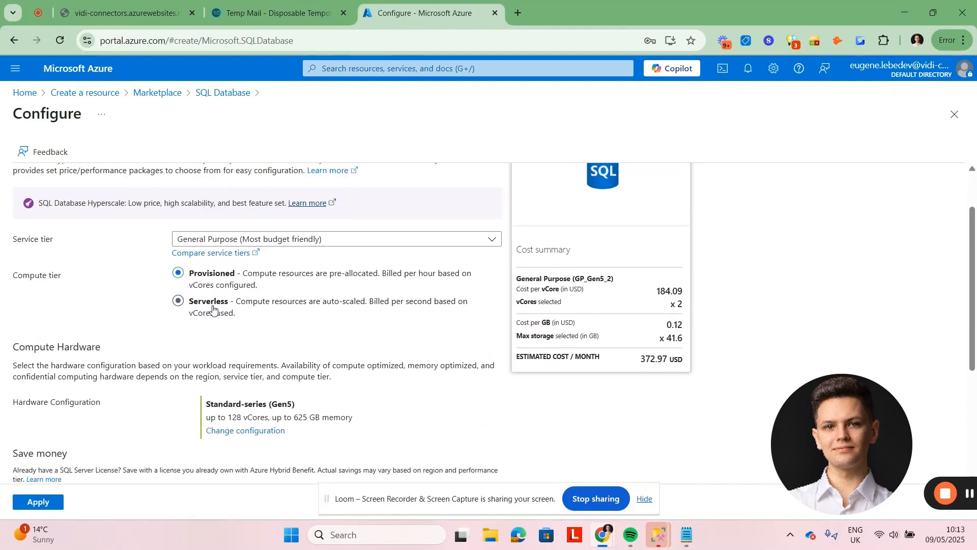
Step: Choose the Standard (Budget friendly) service tier and set the DTUs slider to 10
click(268, 238)
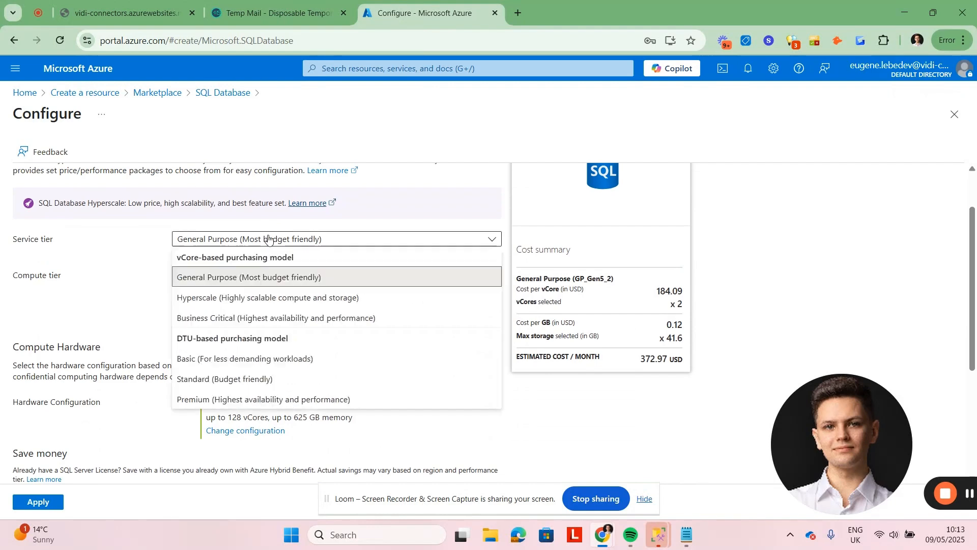
click(239, 379)
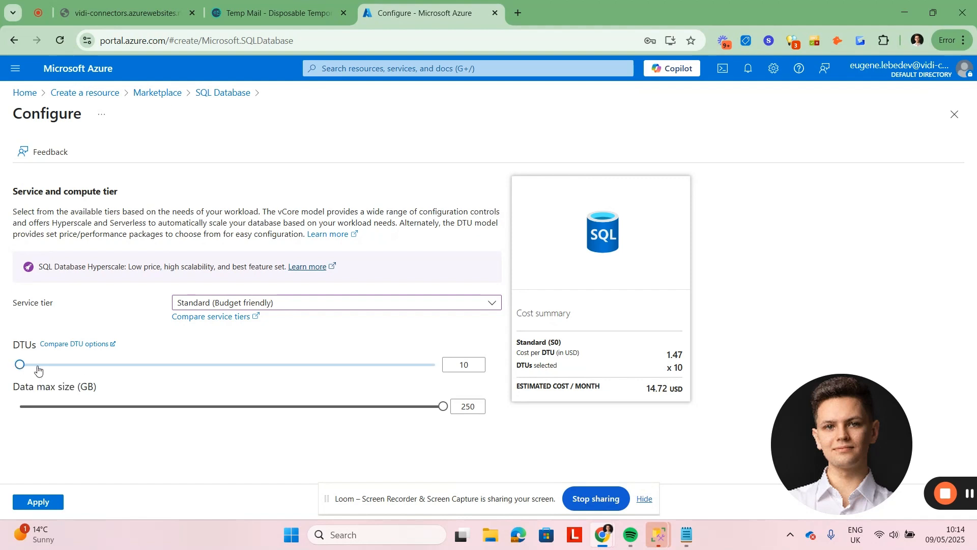
click(71, 371)
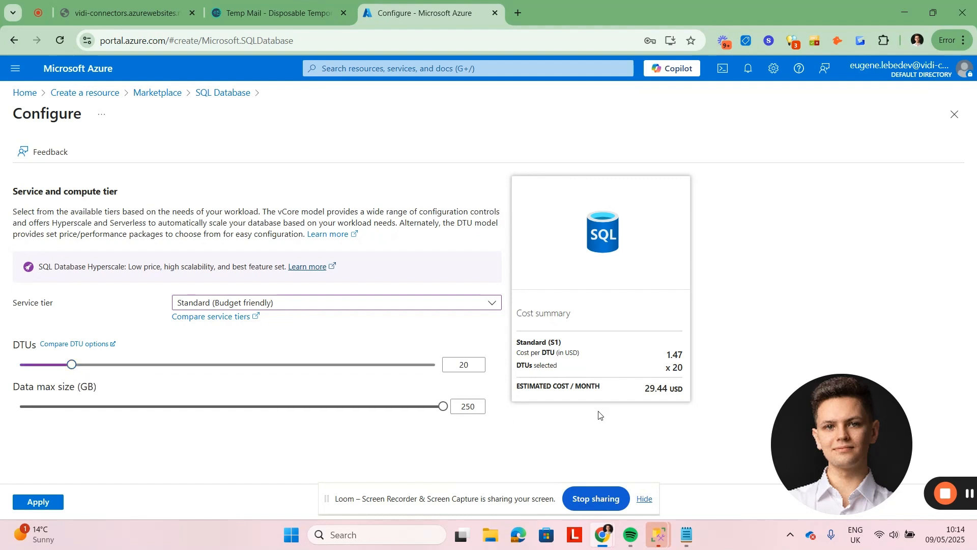
drag(72, 365, 20, 364)
Step: Apply the Standard S0 compute and storage configuration
click(40, 503)
scroll(182, 377, down, 1)
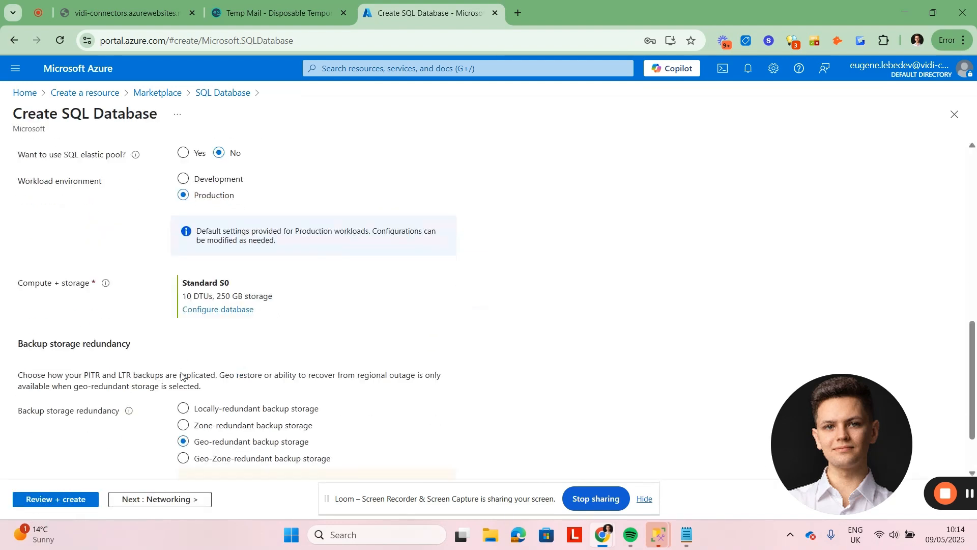
scroll(182, 377, down, 2)
Step: On Networking, choose Public endpoint and allow Azure services to access the server
click(185, 499)
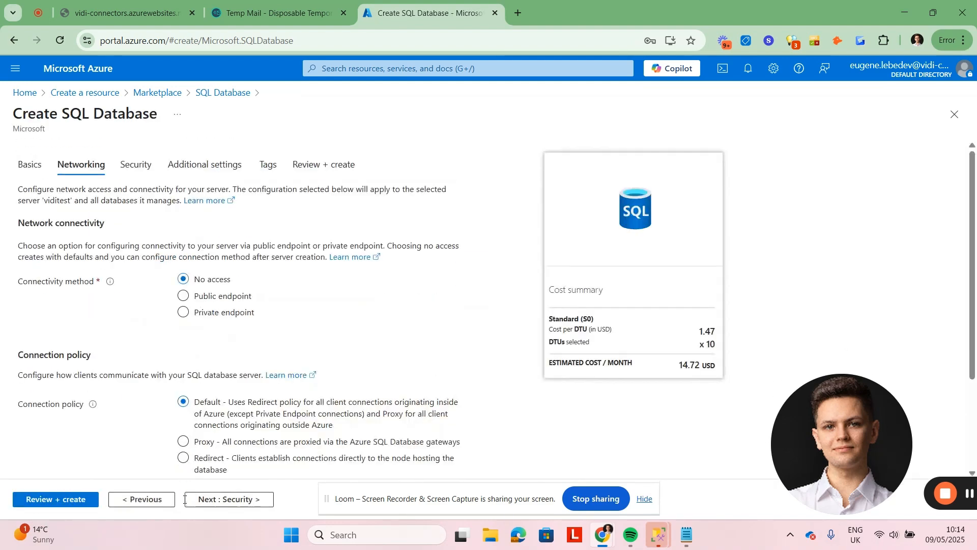
click(183, 295)
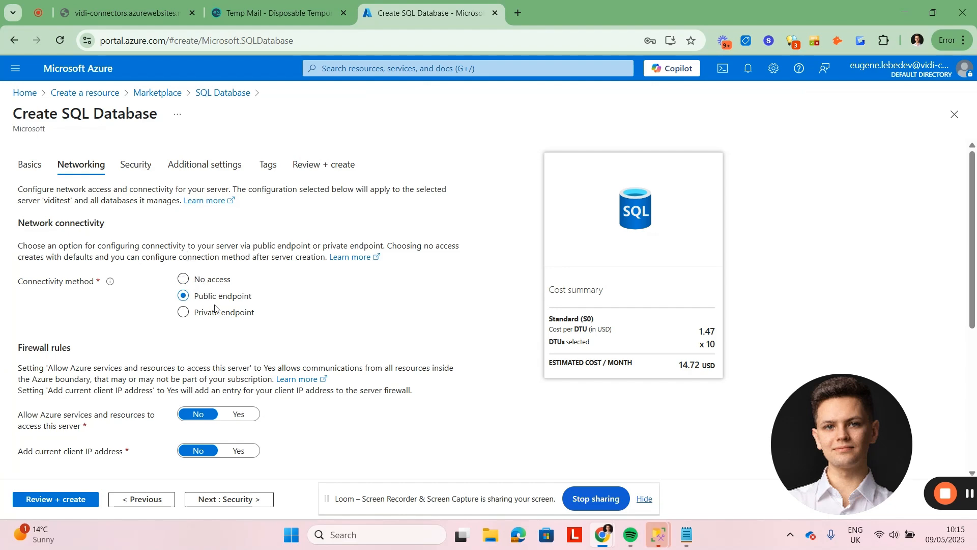
scroll(184, 316, down, 3)
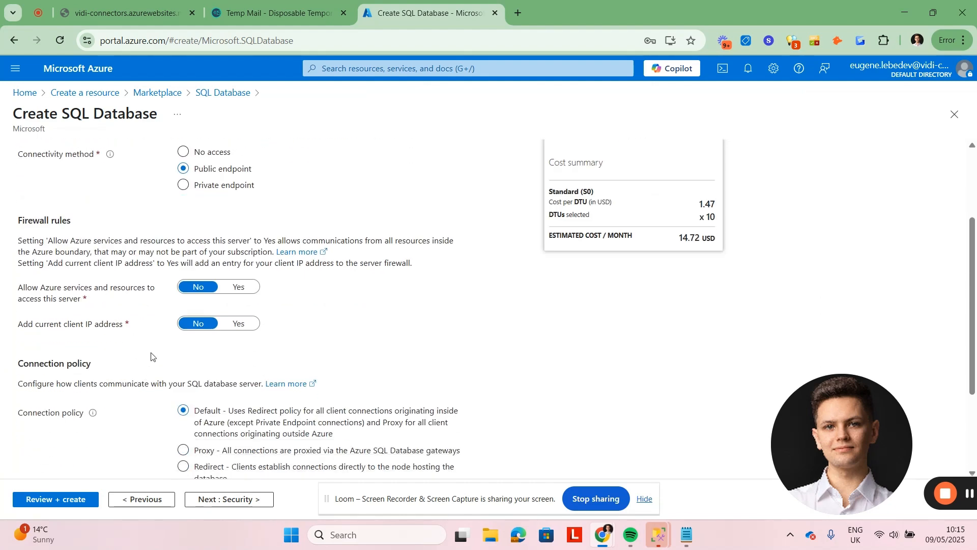
click(236, 293)
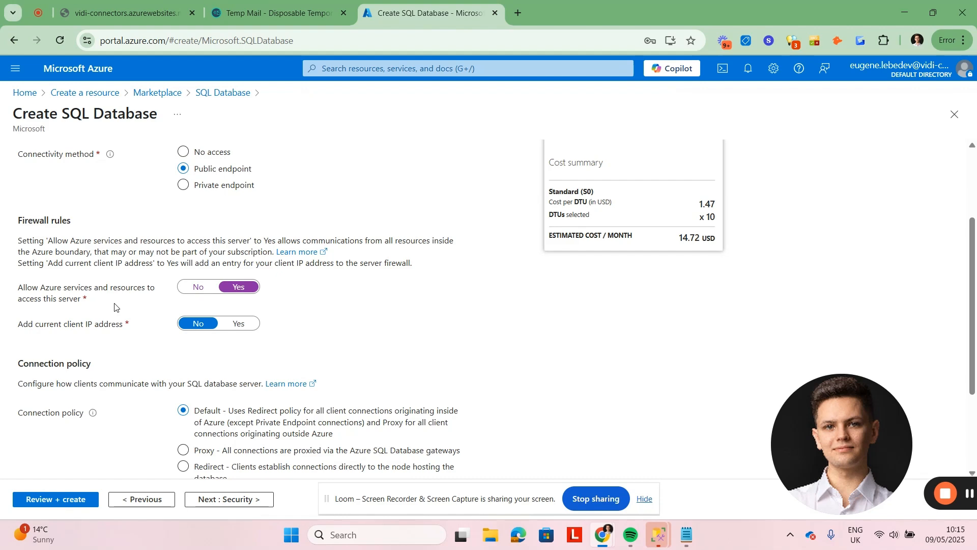
click(120, 13)
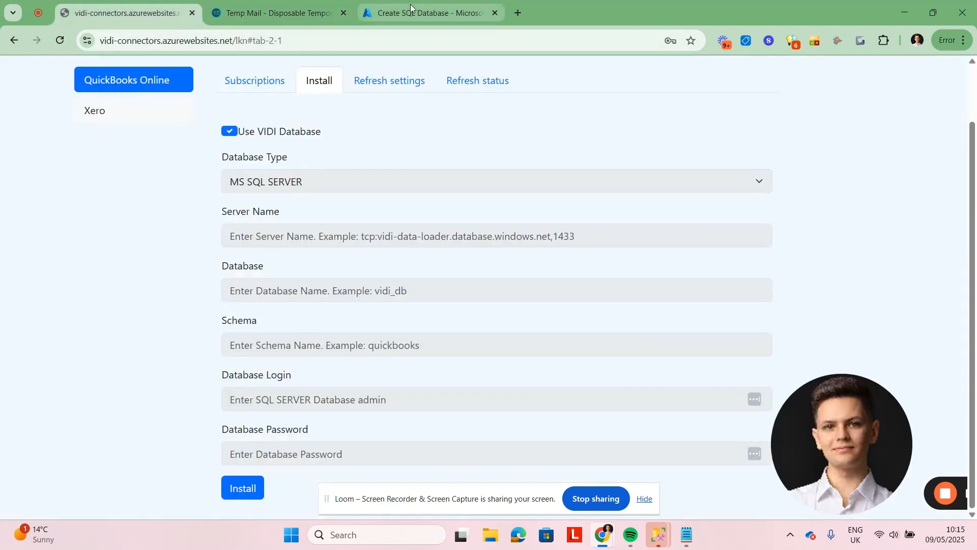
click(427, 13)
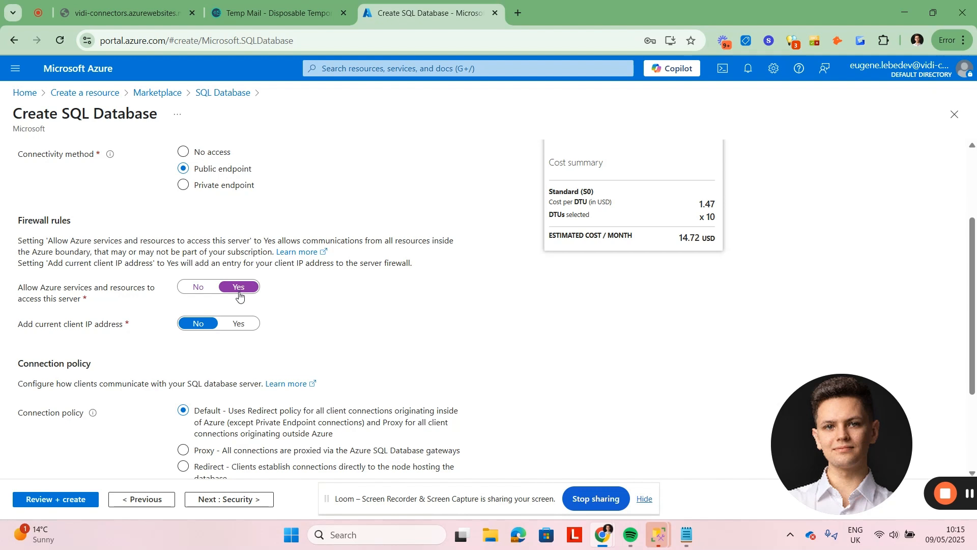
Step: Switch 'Add current client IP address' to Yes and review the connection policy and TLS 1.2 settings
click(237, 324)
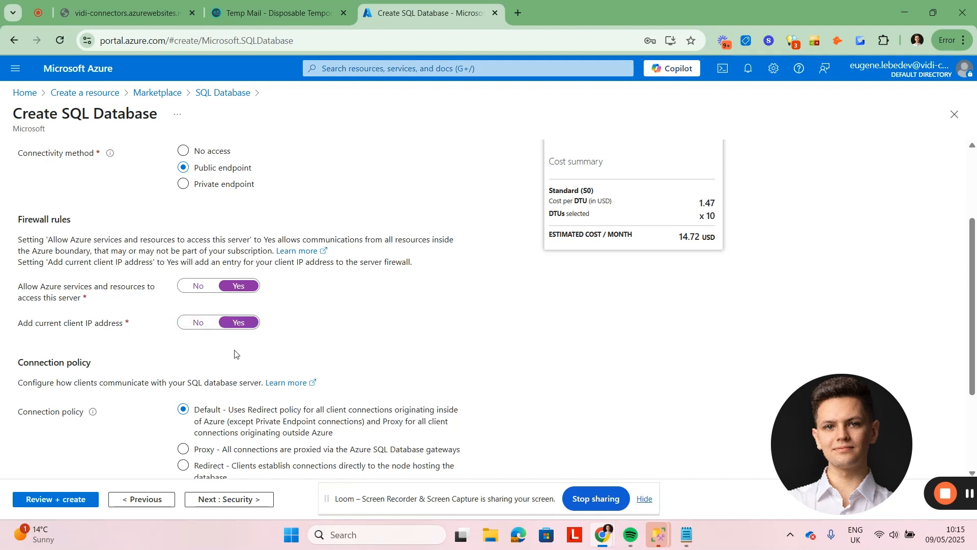
scroll(234, 353, down, 2)
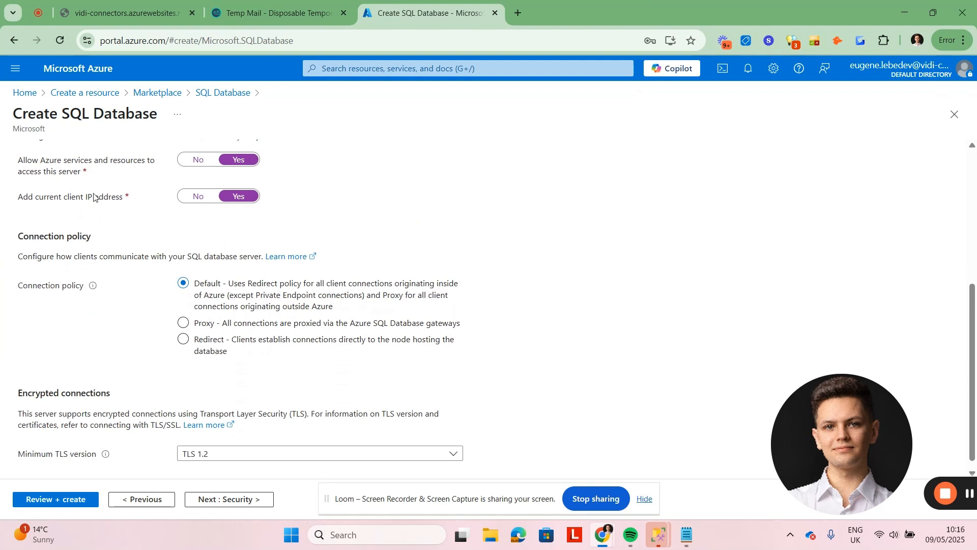
scroll(116, 260, down, 1)
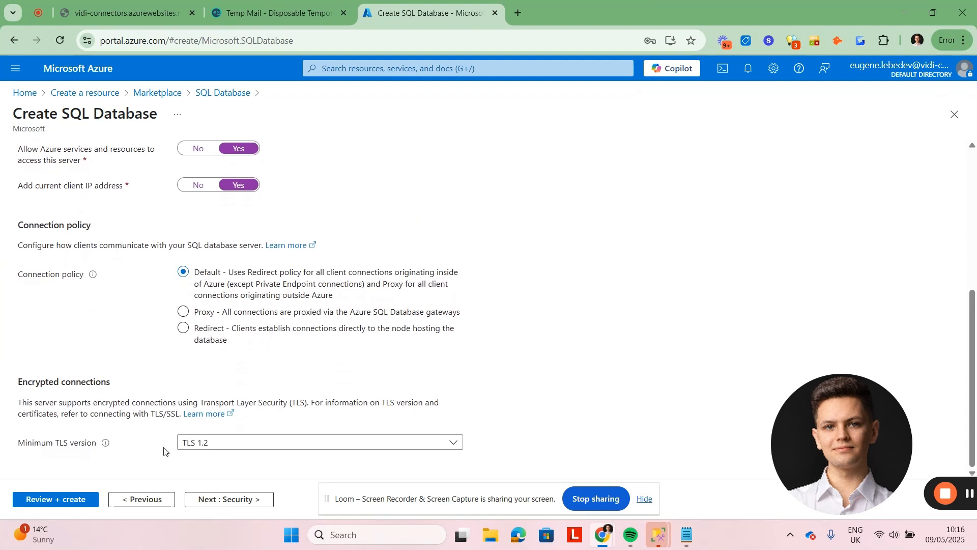
Step: Pass through the Security and Additional settings tabs unchanged to the empty Tags tab
click(232, 504)
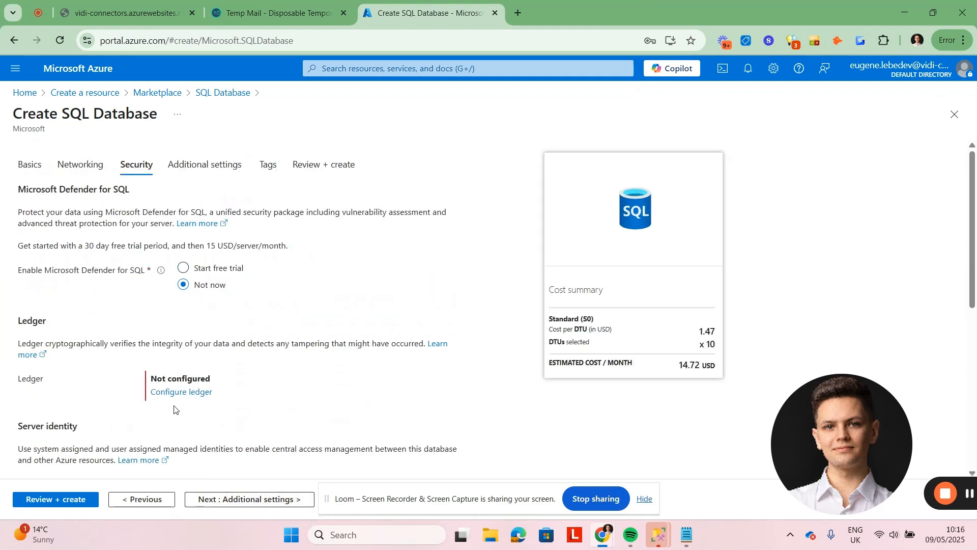
scroll(174, 409, down, 2)
scroll(187, 261, down, 5)
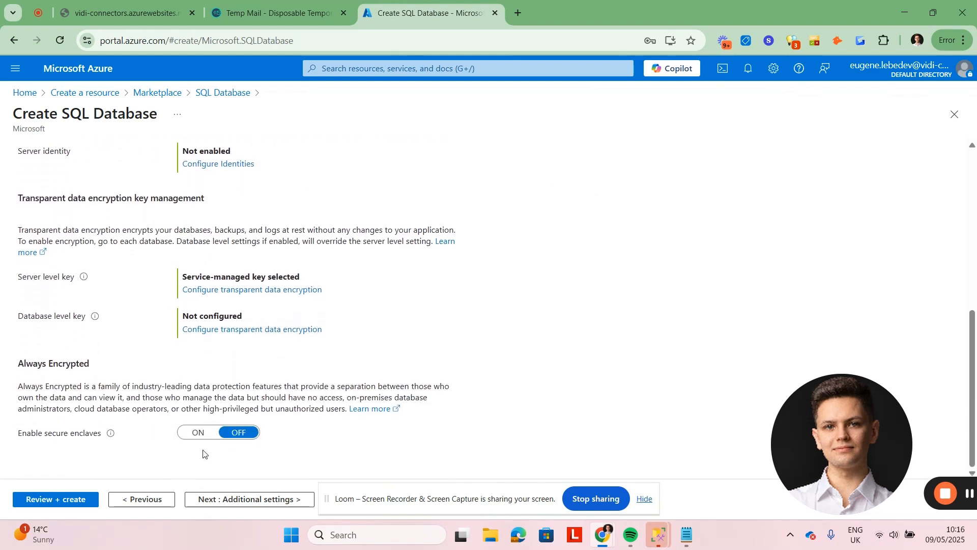
click(273, 503)
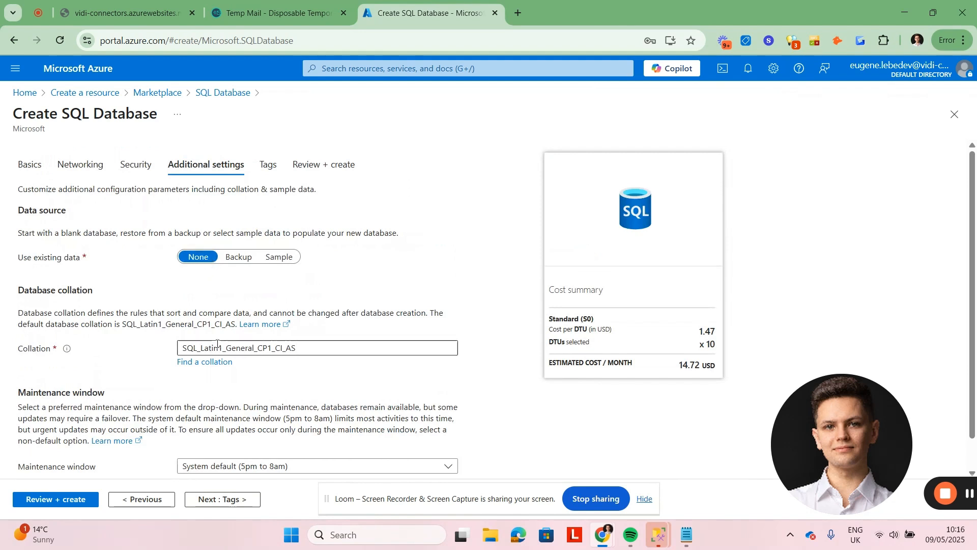
scroll(209, 363, down, 1)
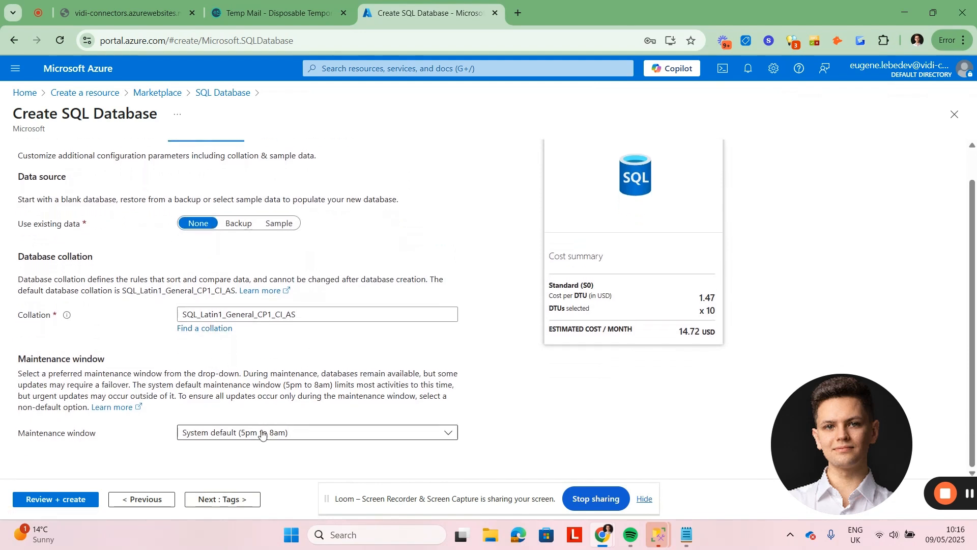
click(202, 504)
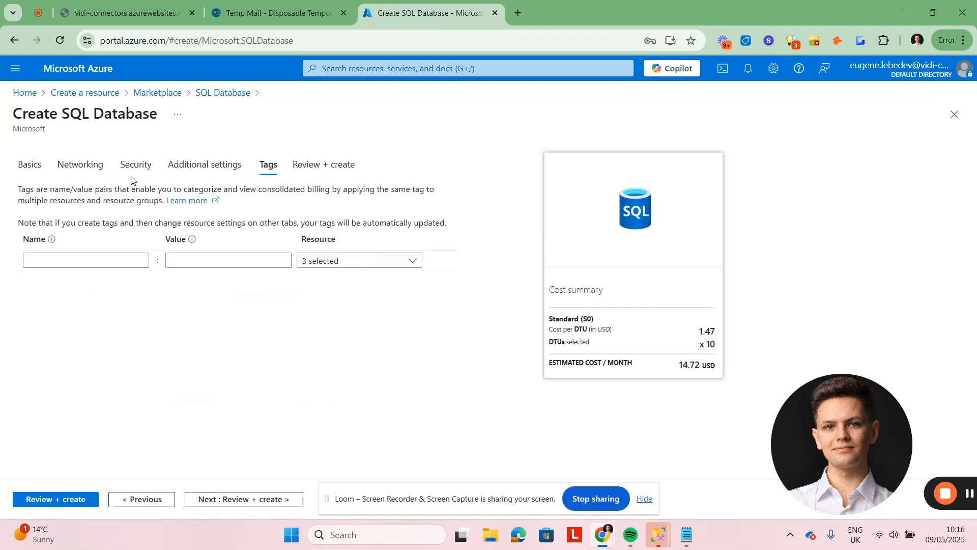
Step: Review the database summary and create the SQL database in VidiCorpTest
click(252, 500)
scroll(125, 320, down, 6)
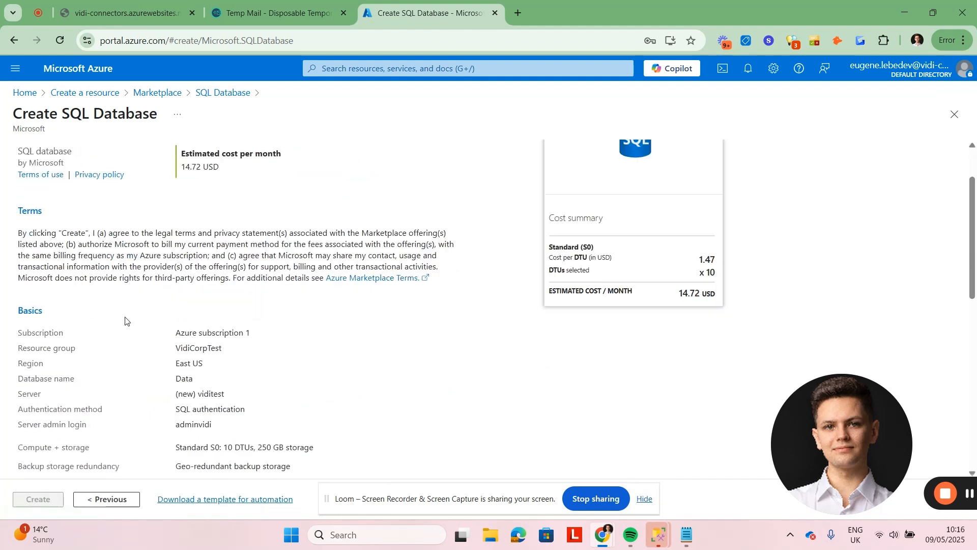
scroll(125, 321, down, 4)
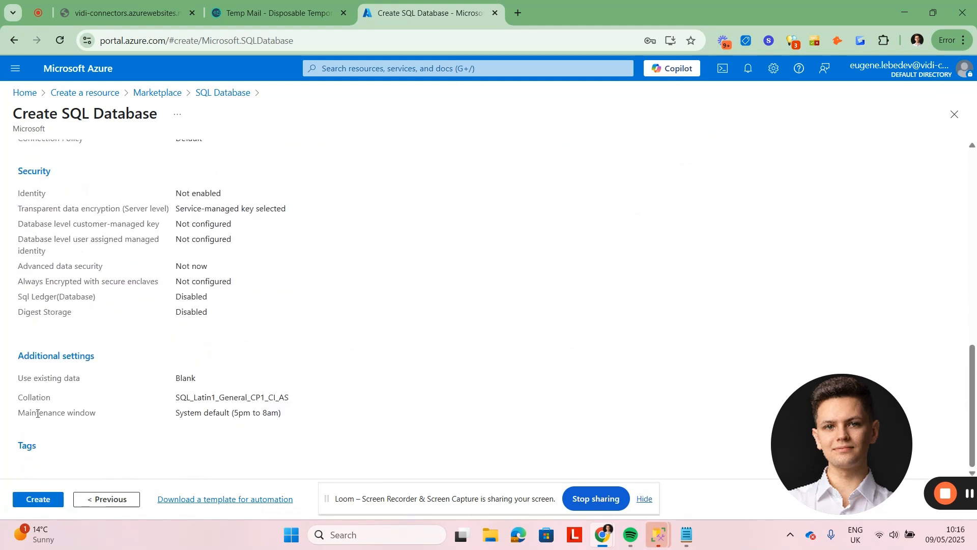
click(54, 504)
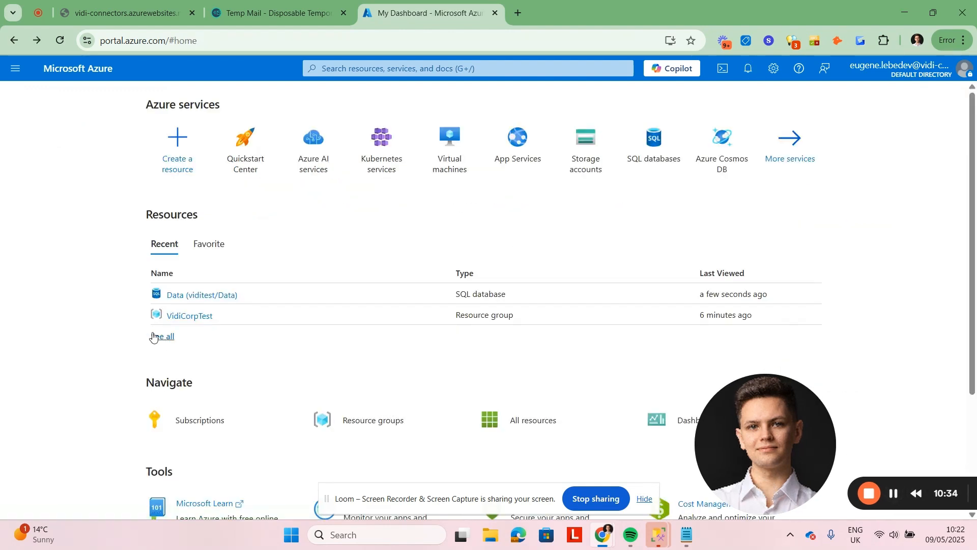
Step: Open Data (viditest/Data) from Recent resources and expand its Security and Settings menus
click(180, 297)
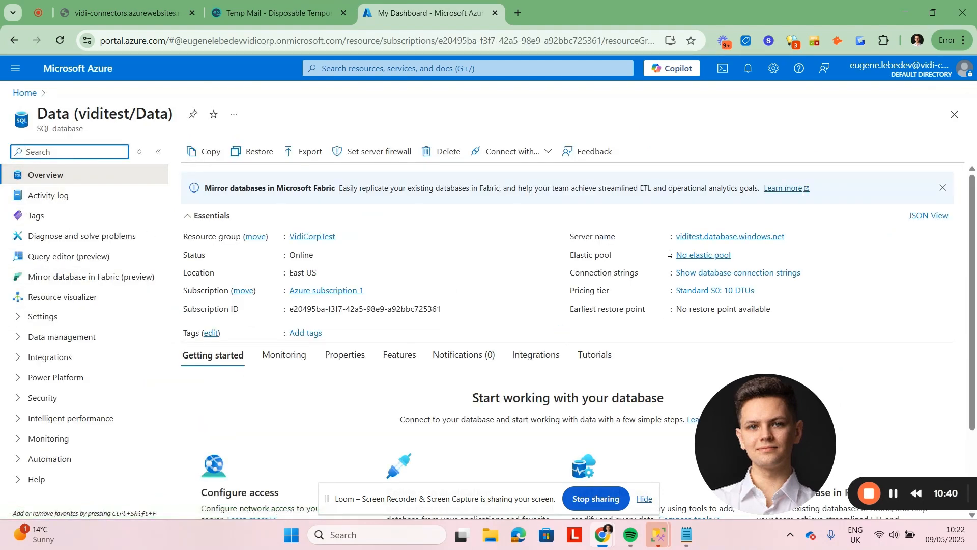
scroll(509, 275, down, 1)
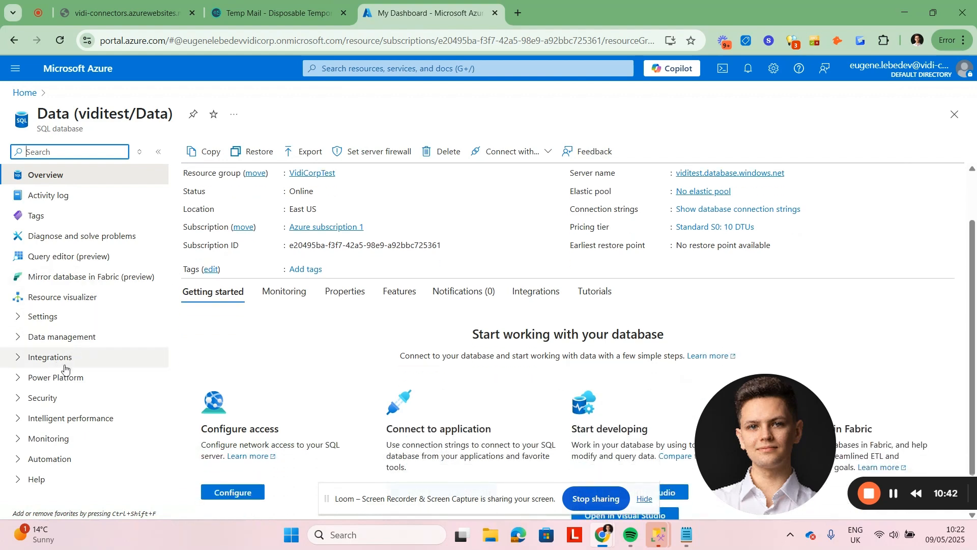
click(61, 398)
scroll(69, 400, down, 2)
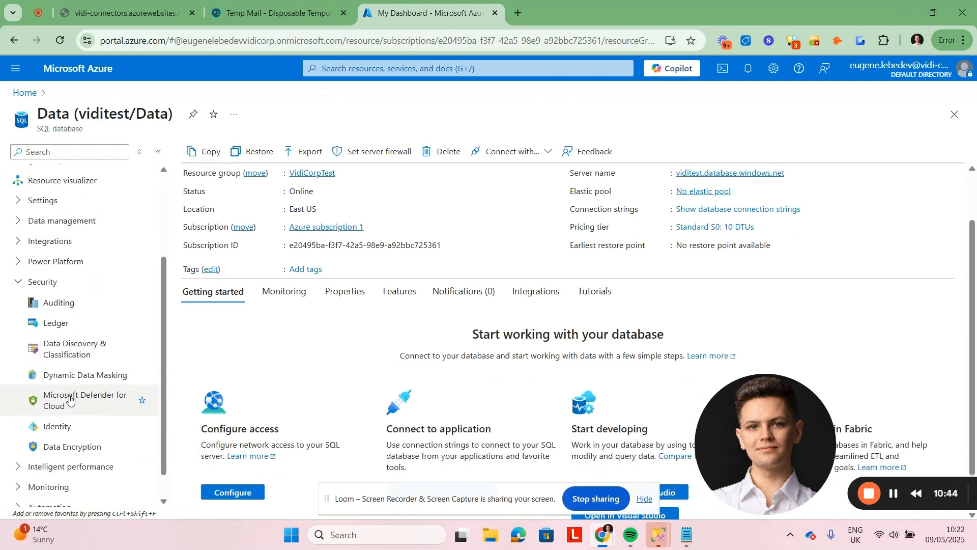
scroll(87, 278, up, 3)
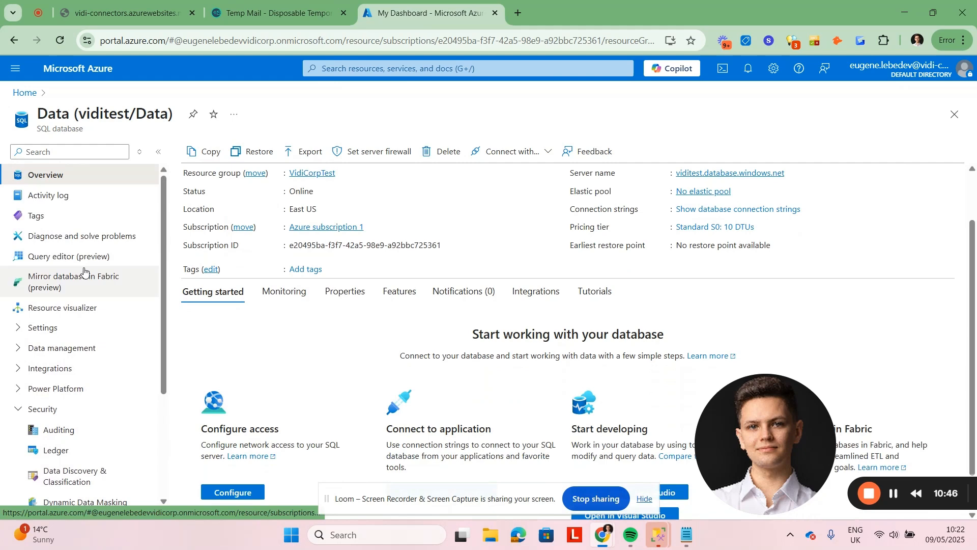
click(63, 330)
Step: Show the database's ODBC connection string, then uncheck Use VIDI Database in the connector form
scroll(83, 332, down, 3)
click(79, 241)
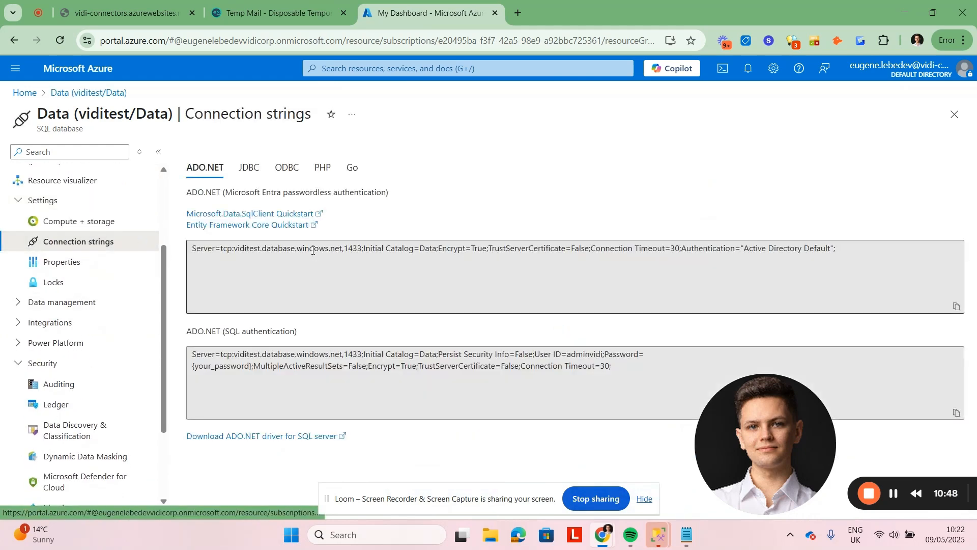
click(286, 168)
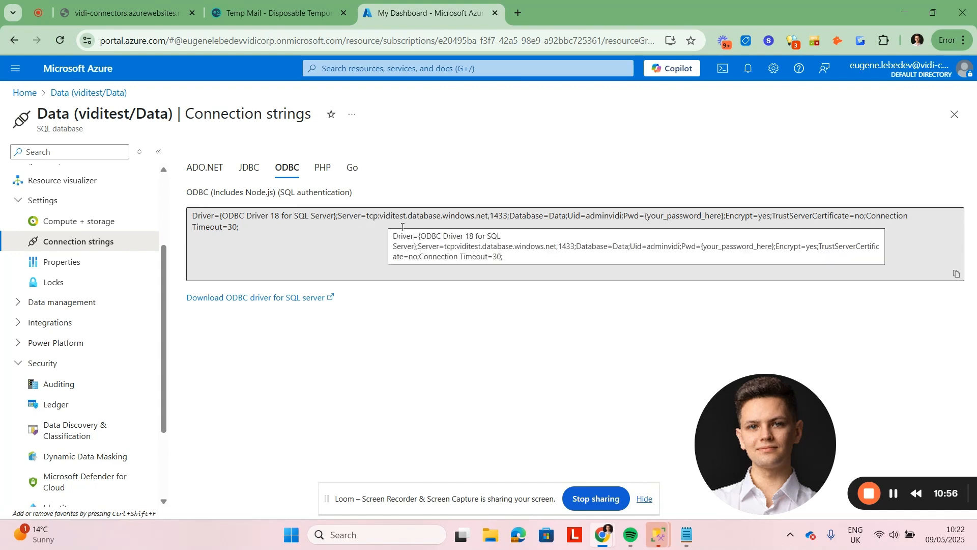
click(200, 8)
click(245, 135)
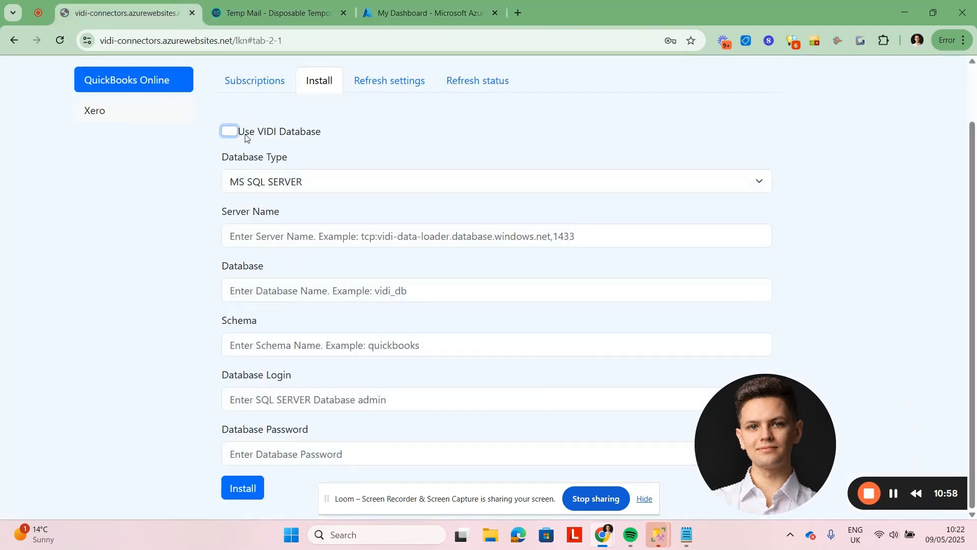
click(282, 237)
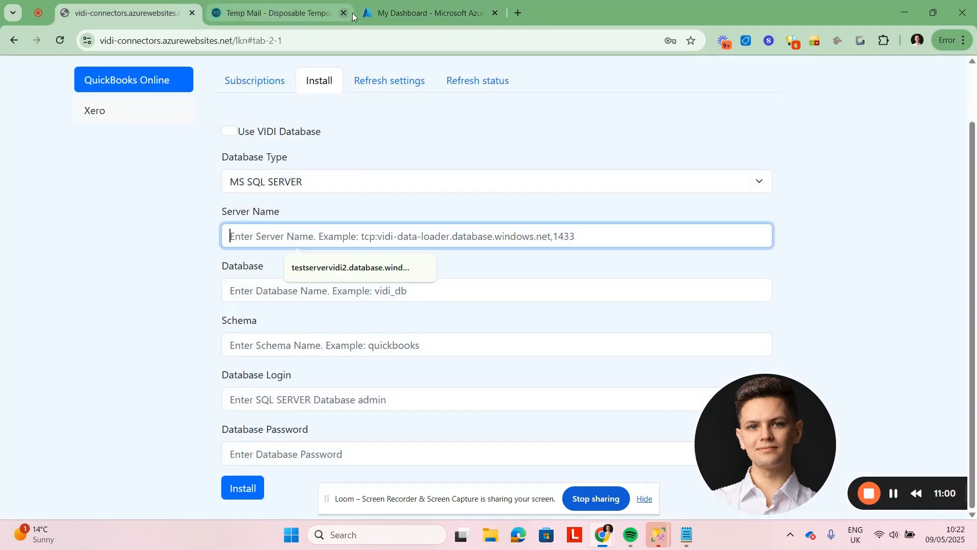
Step: Copy the tcp:viditest.database.windows.net server address into the connector's Server Name field
click(369, 15)
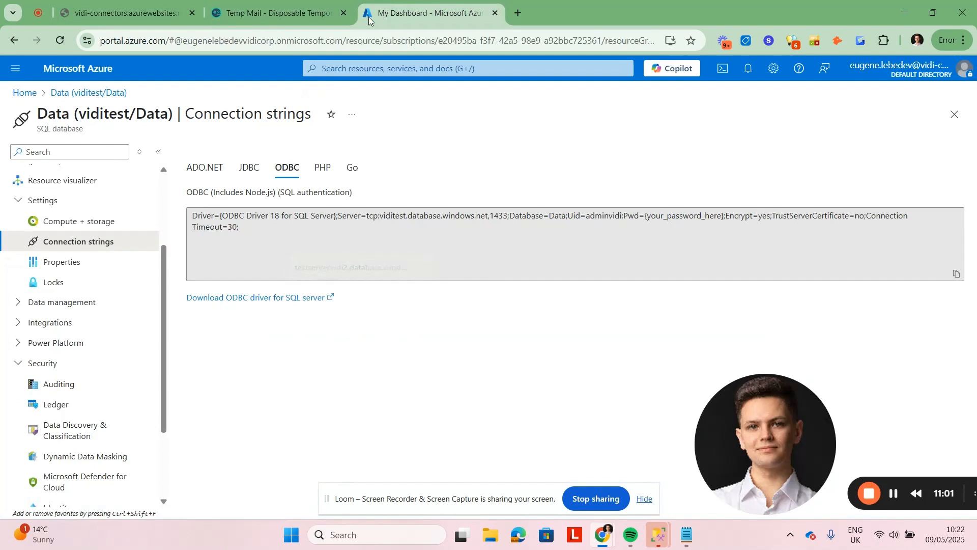
click(370, 218)
click(376, 218)
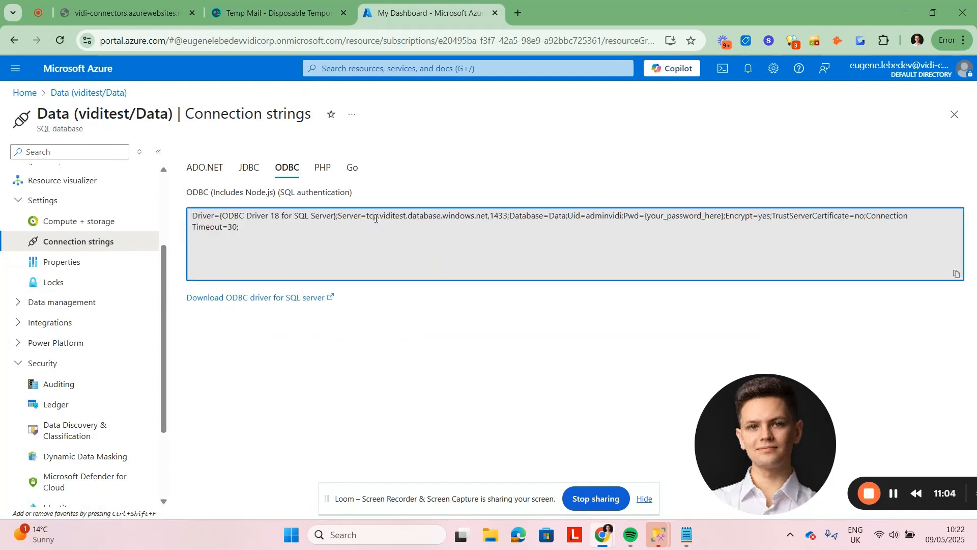
double_click(369, 217)
drag(368, 217, 484, 218)
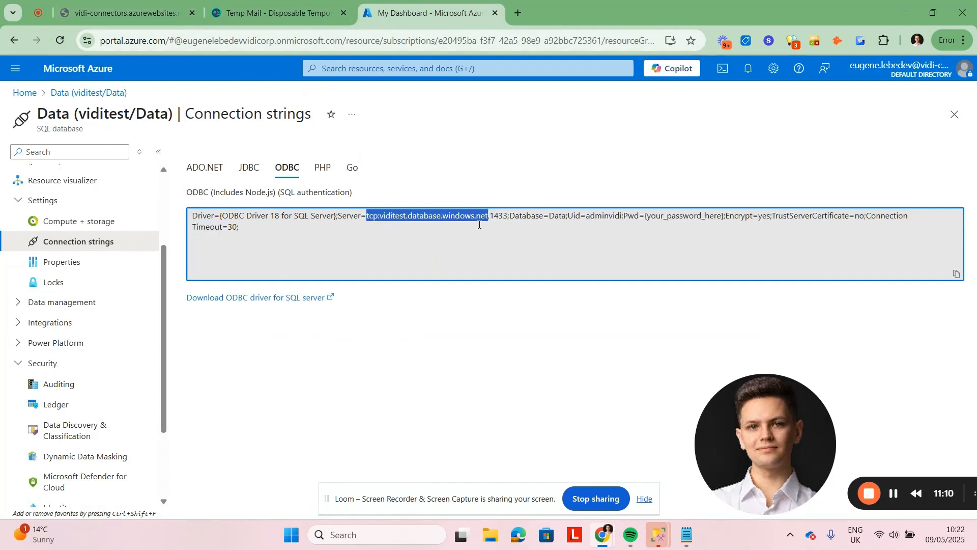
key(ctrl+c)
click(122, 12)
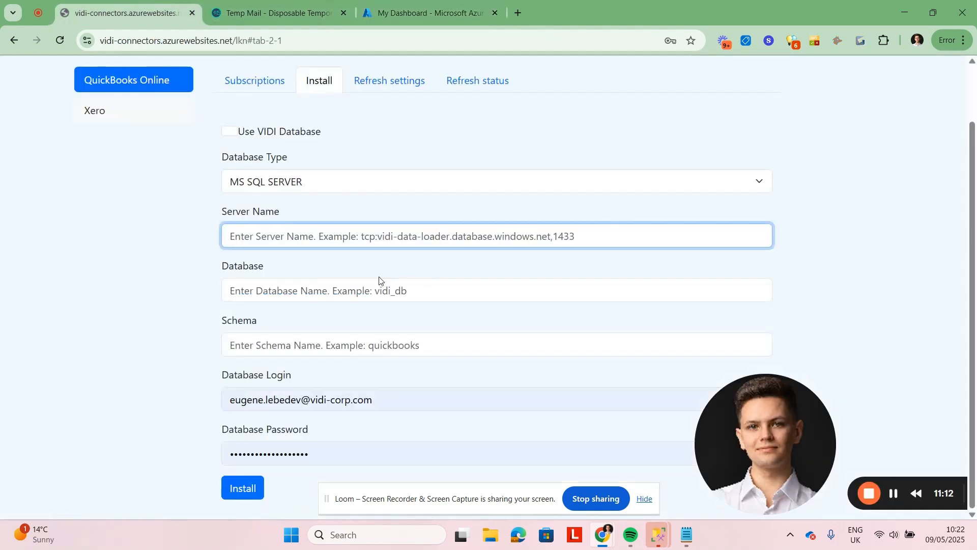
key(ctrl+v)
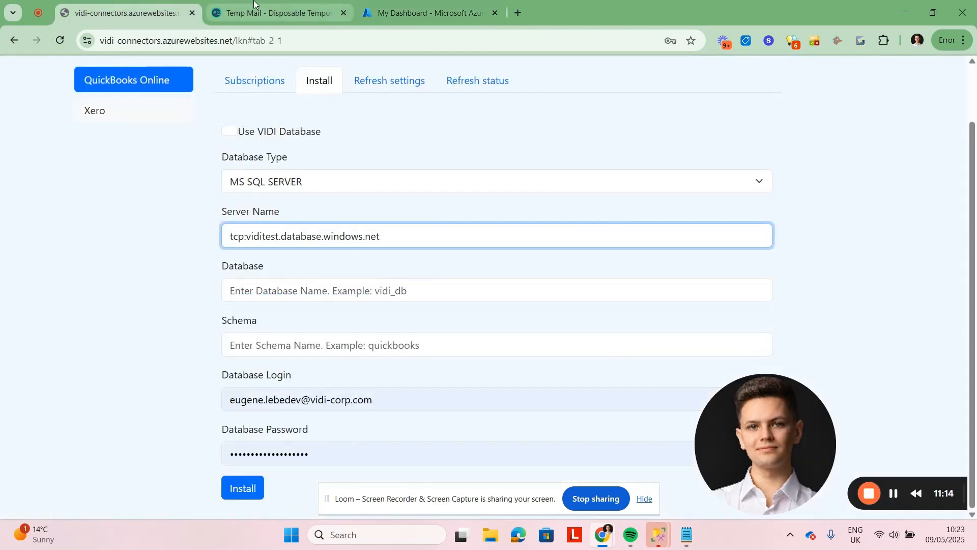
Step: Reselect the server address in the ODBC string, this time including port 1433
click(270, 12)
click(392, 4)
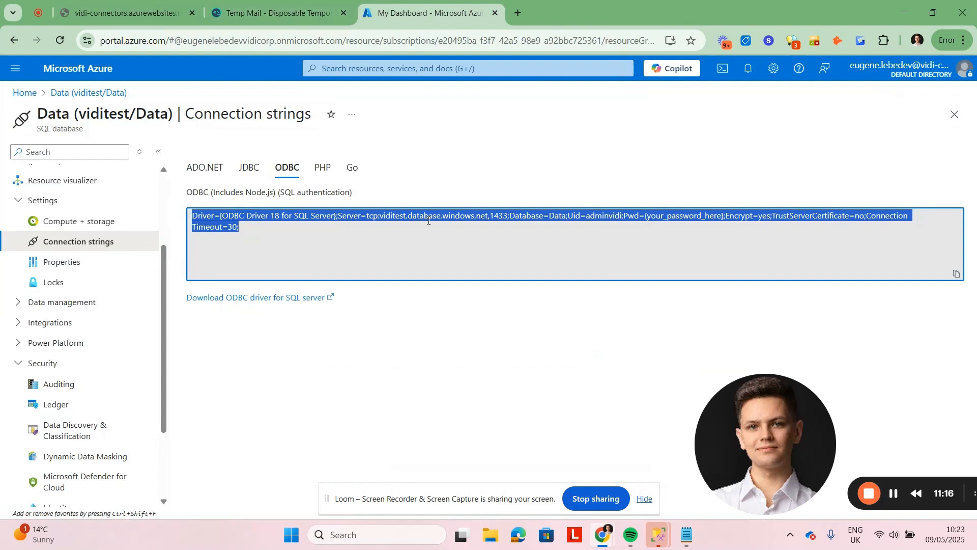
click(468, 226)
drag(507, 218, 366, 218)
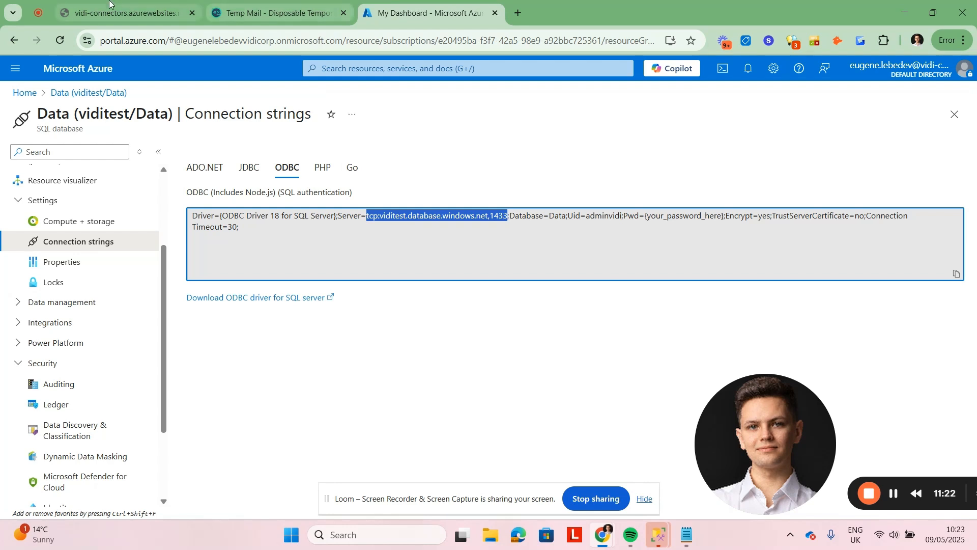
Step: Replace the Server Name with tcp:viditest.database.windows.net,1433
click(122, 13)
triple_click(370, 233)
key(BackSpace)
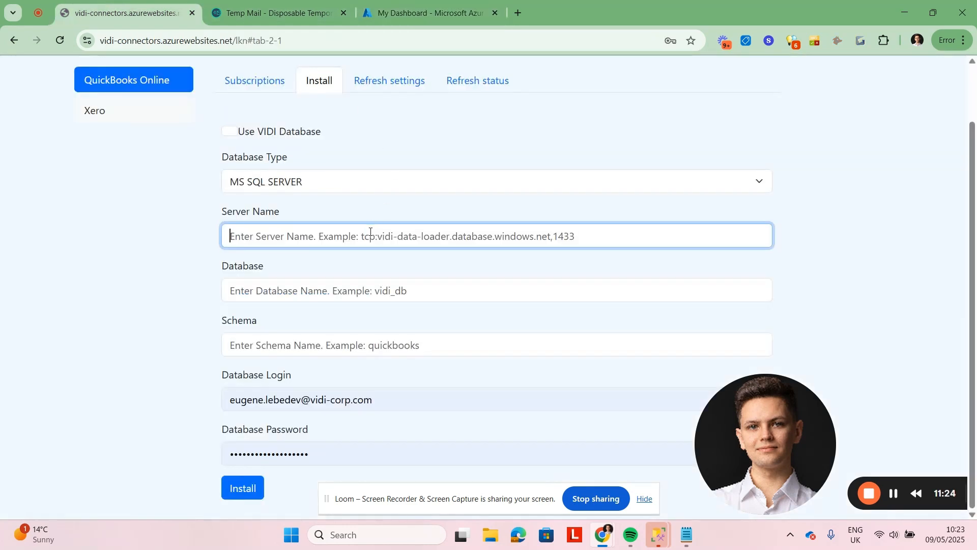
key(ctrl+v)
Step: Copy the database name Data from Azure into the Database field
click(396, 283)
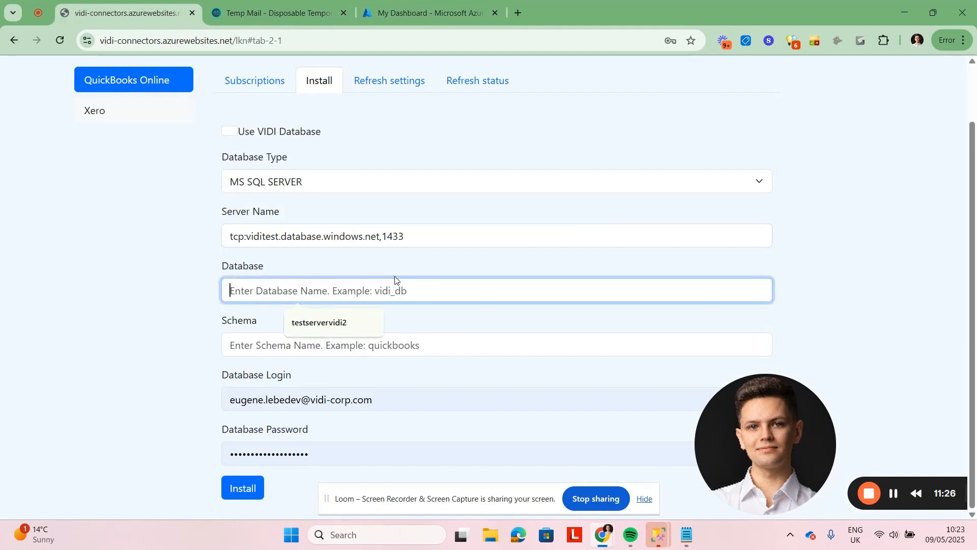
click(237, 8)
click(477, 4)
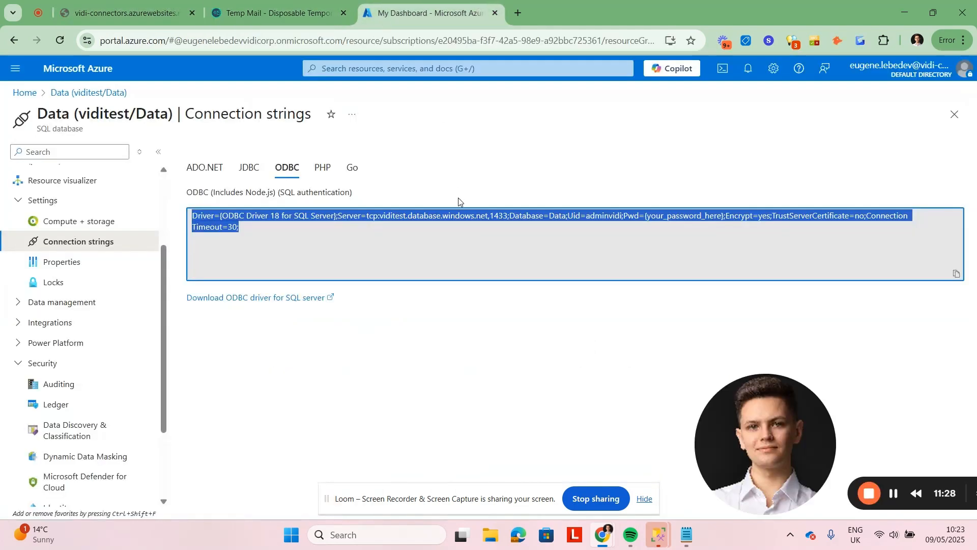
click(485, 214)
double_click(553, 215)
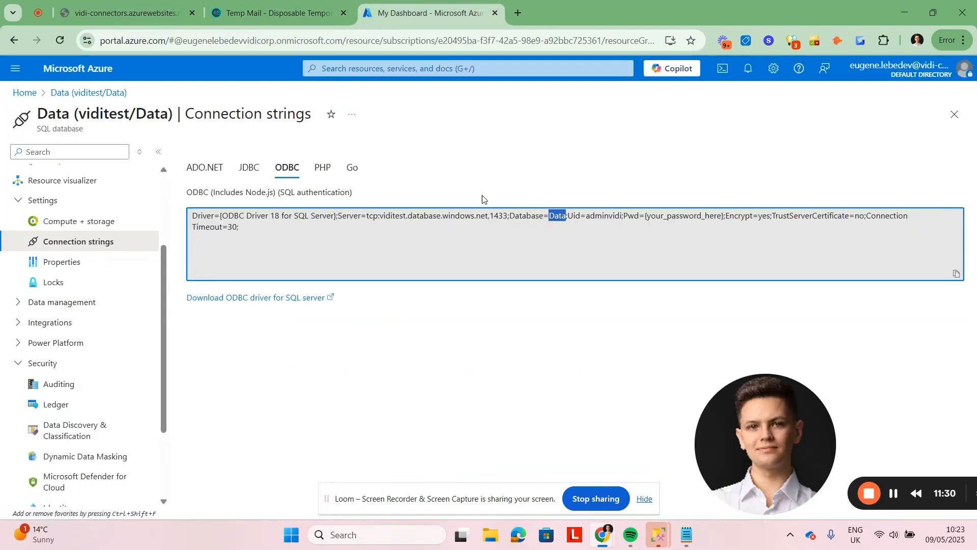
key(ctrl+c)
click(122, 12)
key(ctrl+v)
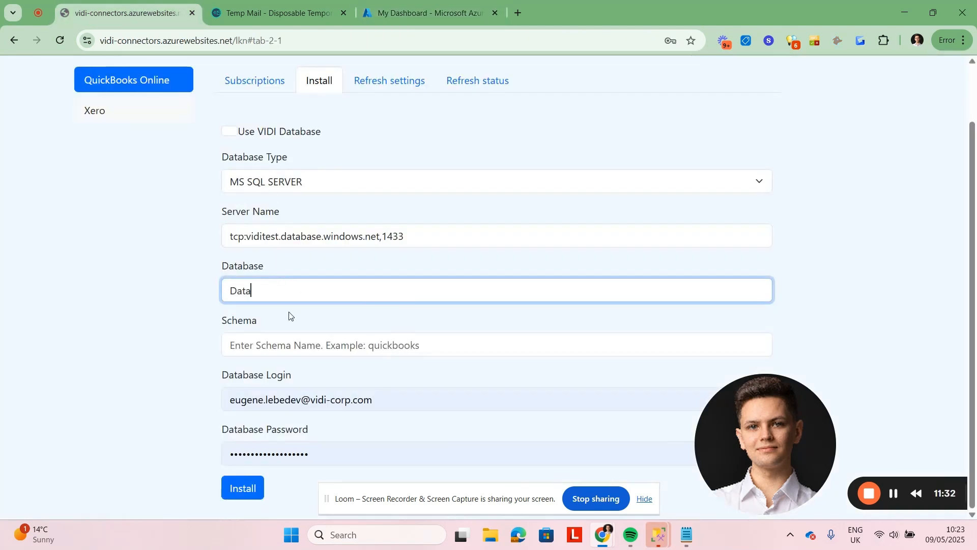
Step: Enter dbo as the Schema
click(301, 342)
text(dbo)
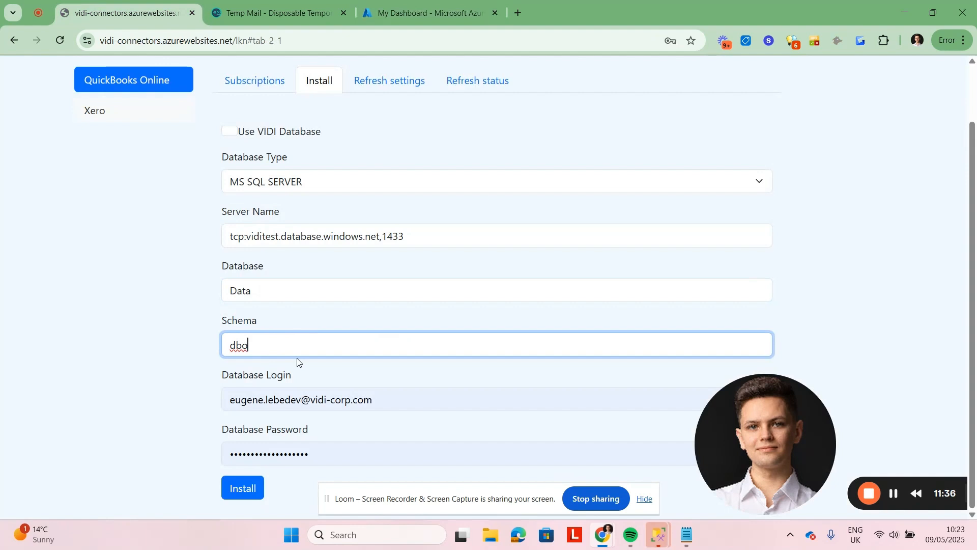
click(200, 362)
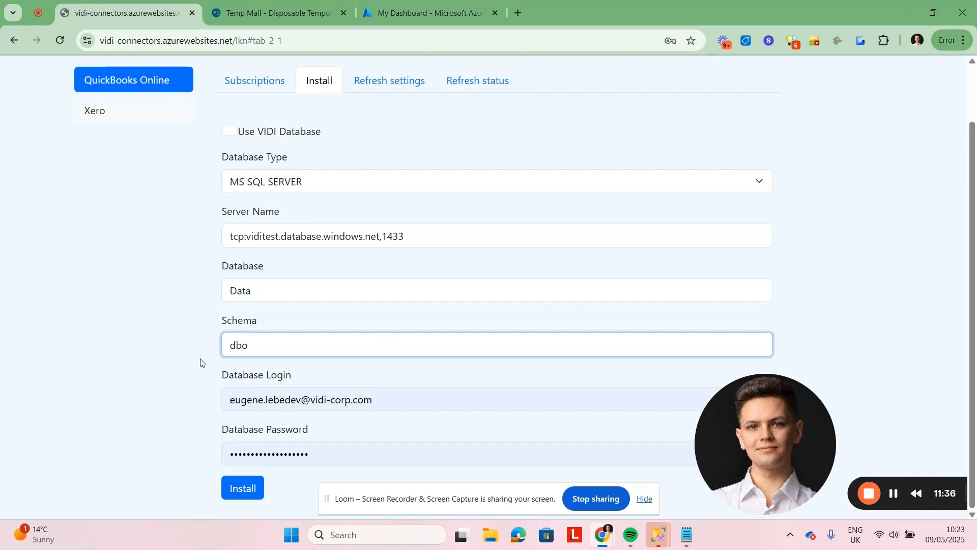
Step: Paste the admin login name from Notepad over the autofilled login field
click(362, 402)
key(ctrl+a)
key(alt+Tab)
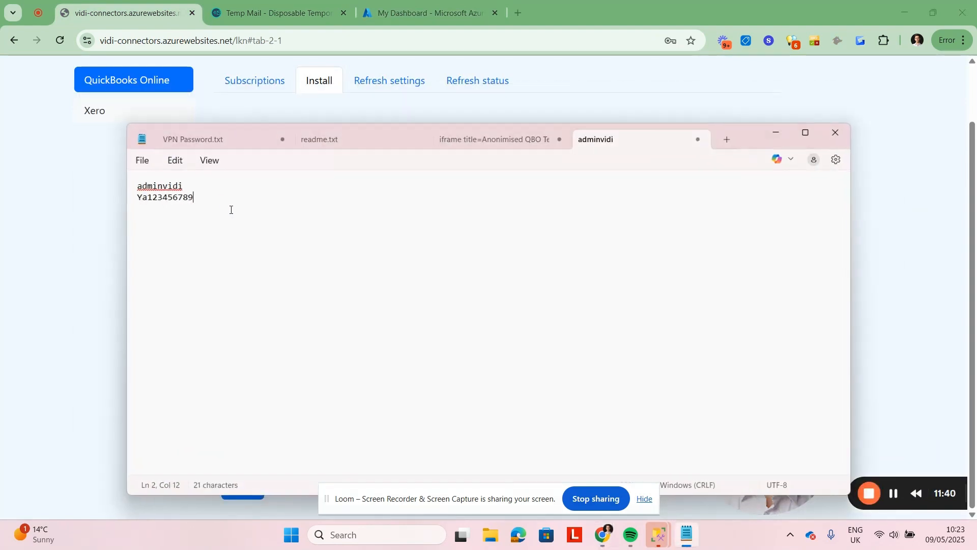
double_click(157, 192)
key(ctrl+c)
key(alt+Tab)
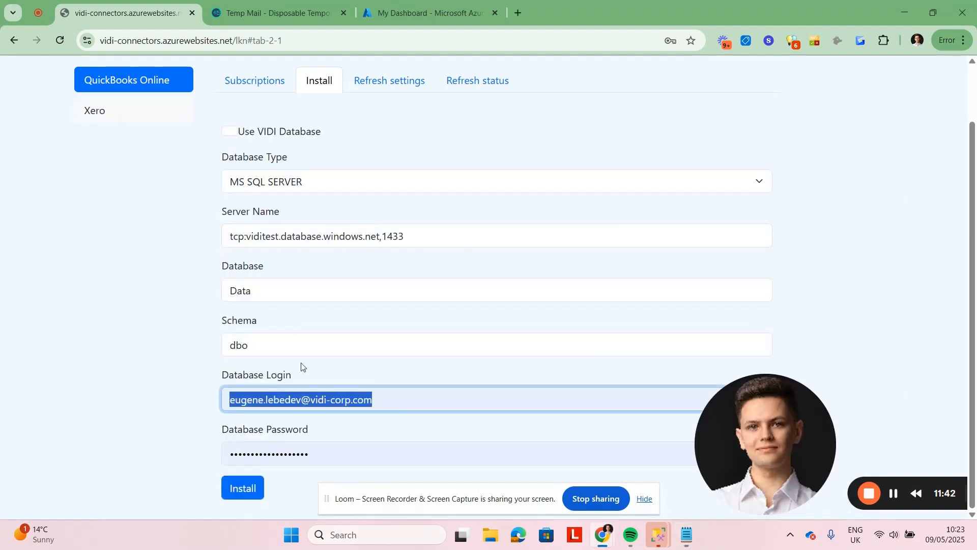
key(ctrl+v)
Step: Paste the stored admin password from Notepad into the password field
key(alt+Tab)
double_click(176, 198)
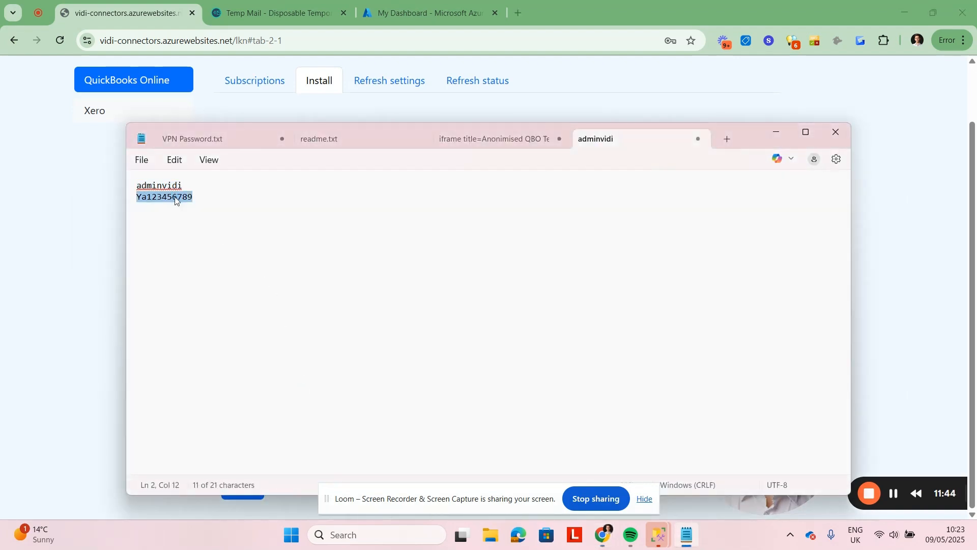
key(alt+Tab)
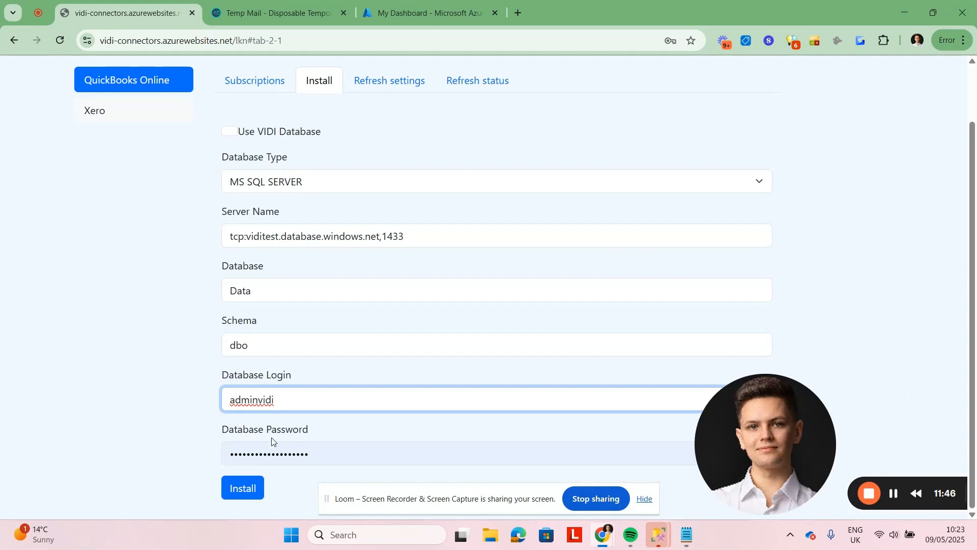
click(275, 453)
key(ctrl+a)
key(ctrl+v)
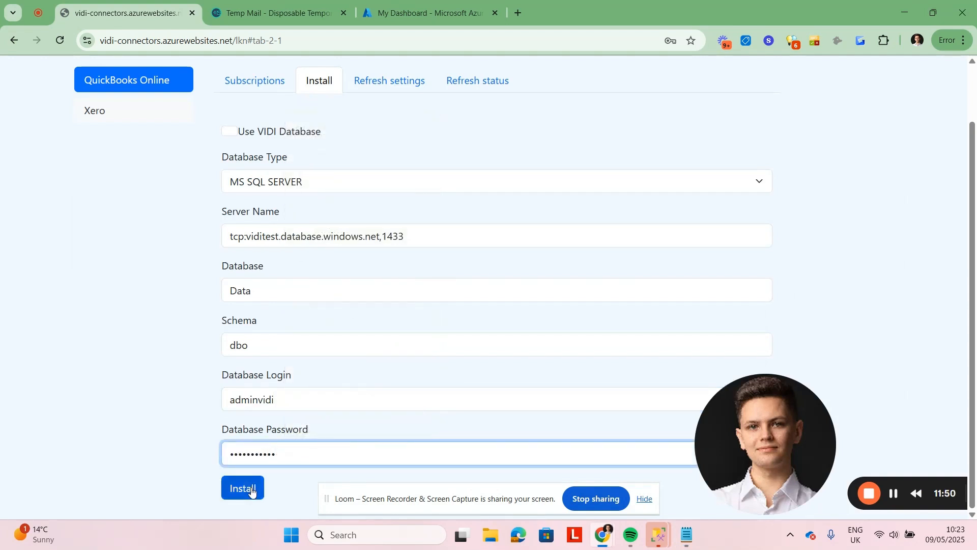
Step: Install the connector into the Azure database and dismiss Chrome's save-password prompt
click(252, 491)
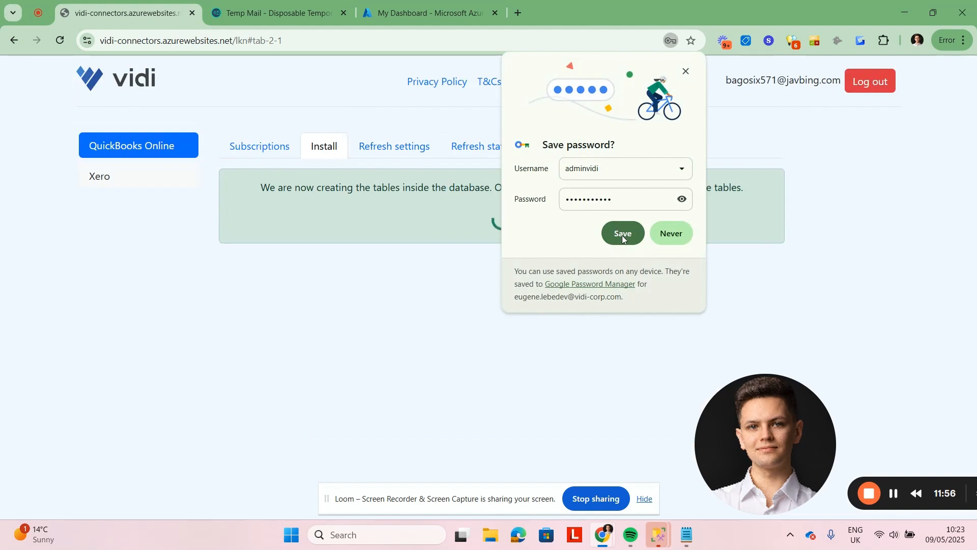
click(685, 71)
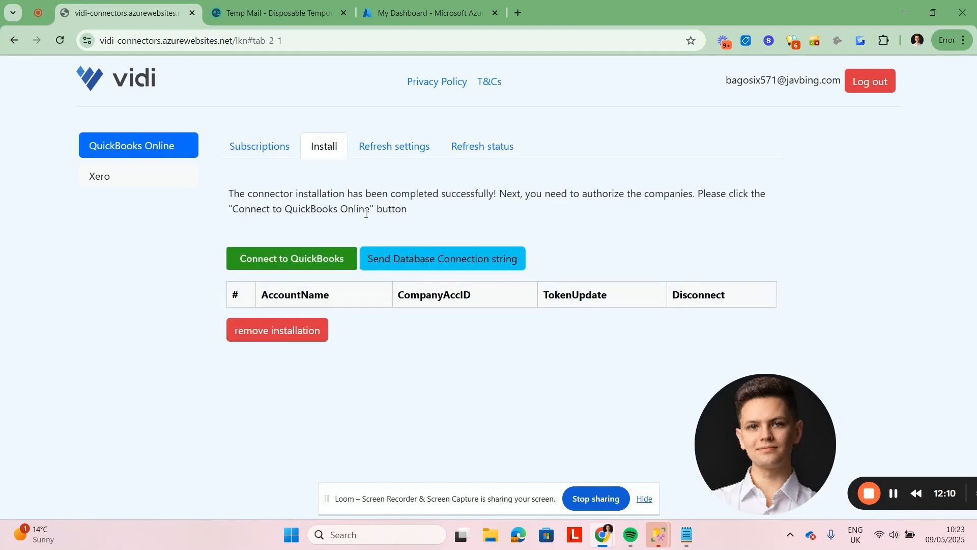
Step: Connect to QuickBooks and authorise the Vidi Corp LTD company for the connector
click(269, 259)
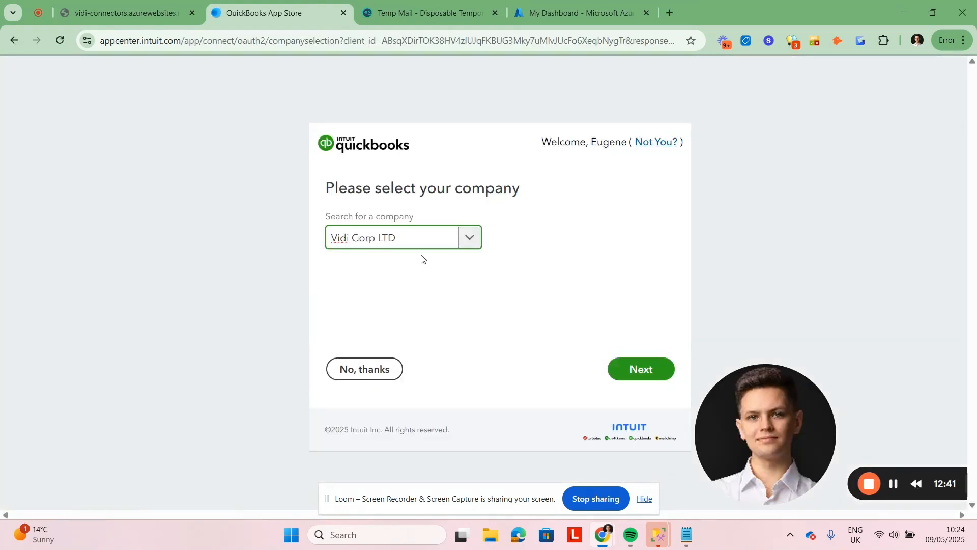
click(647, 377)
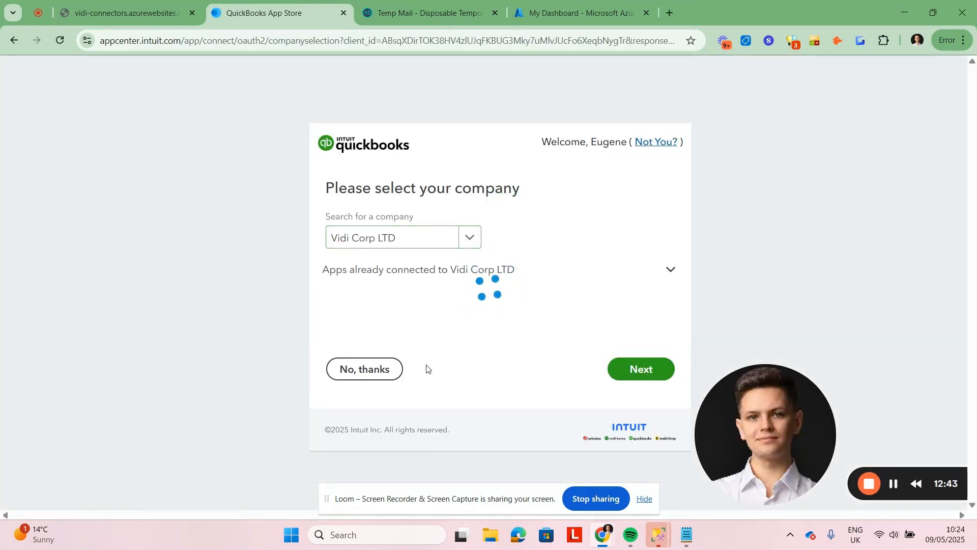
click(634, 416)
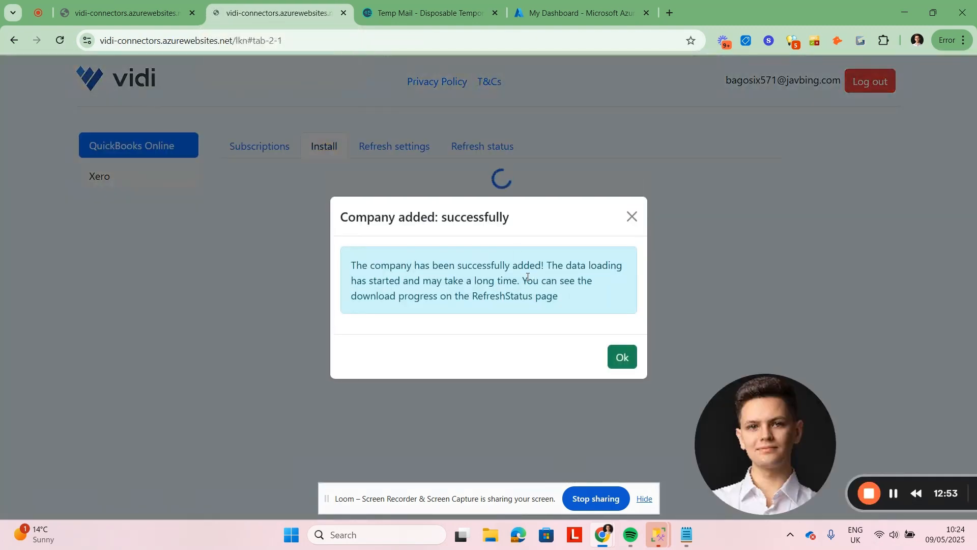
Step: Acknowledge the company-added message and show the Refresh status of Vidi Corp LTD's tables
click(630, 356)
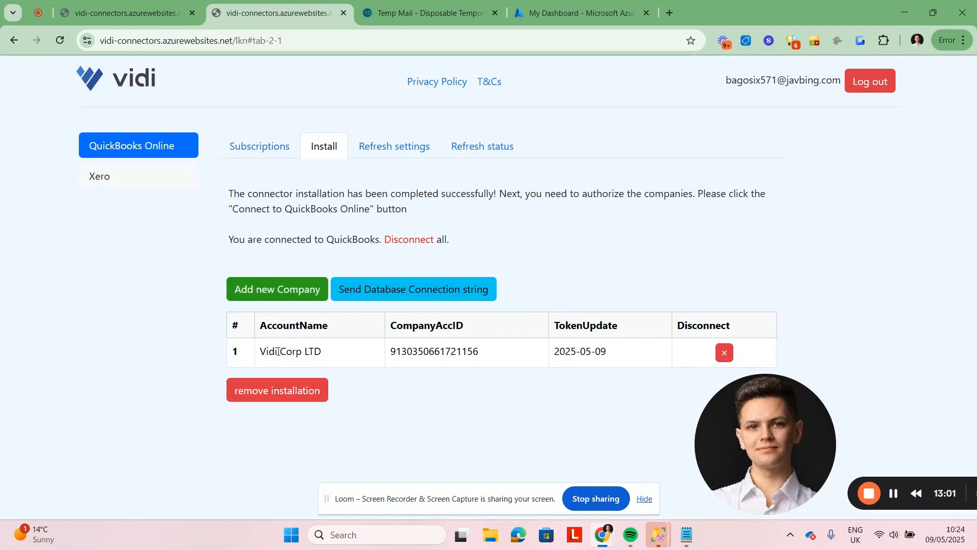
drag(256, 349, 678, 348)
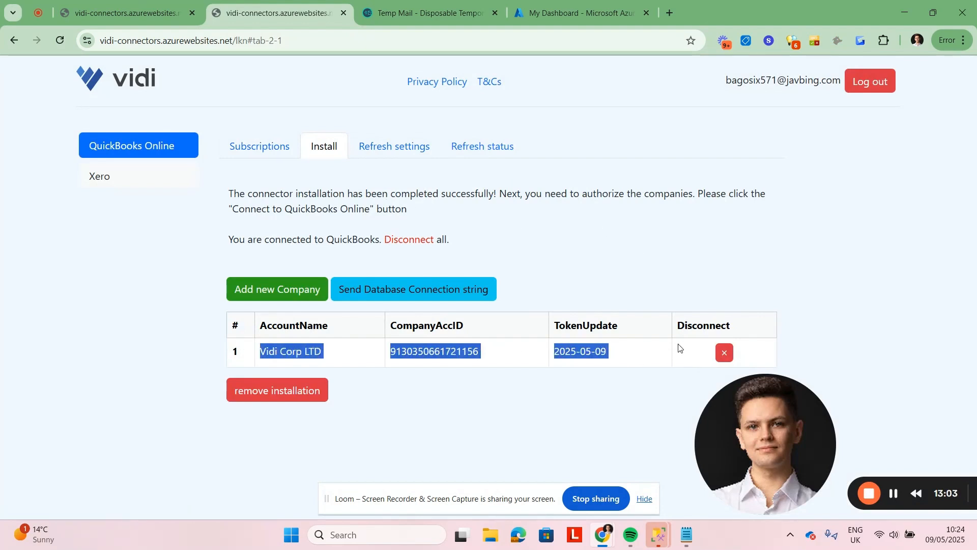
click(818, 347)
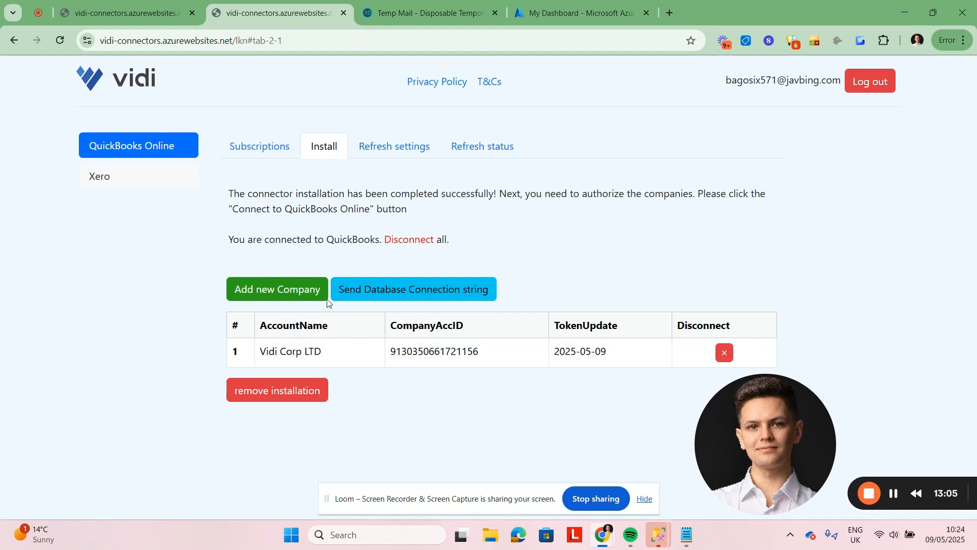
click(257, 298)
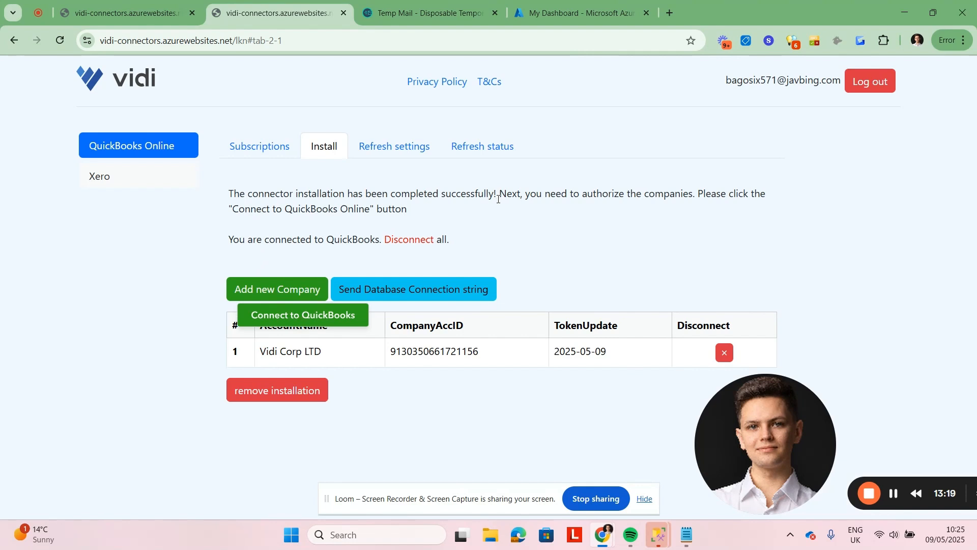
click(476, 154)
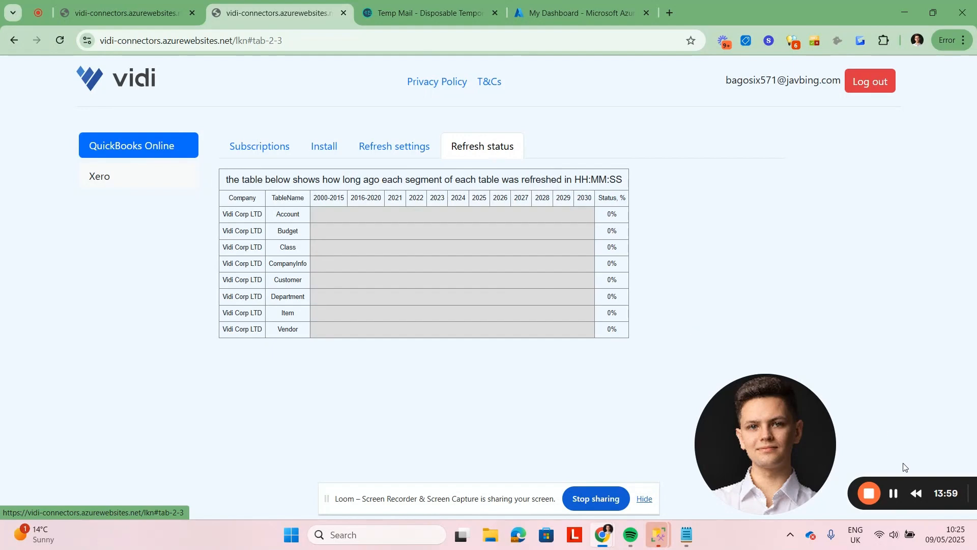
Step: Reload the refresh status to confirm every table is at 100%, then return to the Install page
click(891, 493)
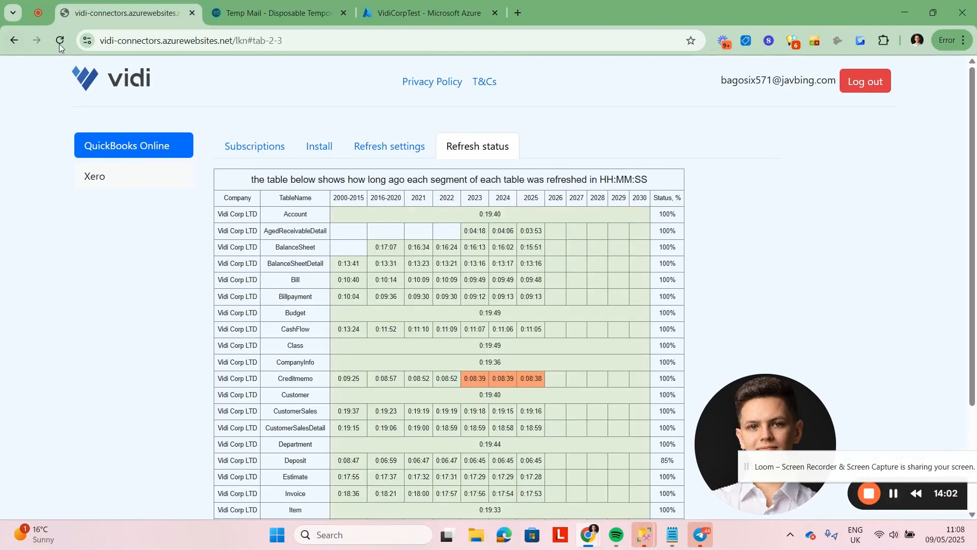
click(59, 43)
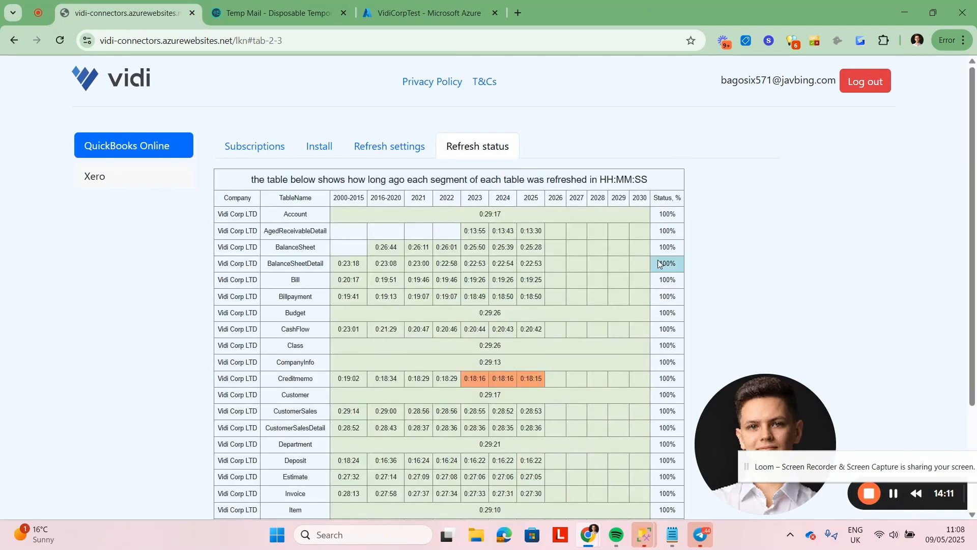
scroll(662, 270, down, 3)
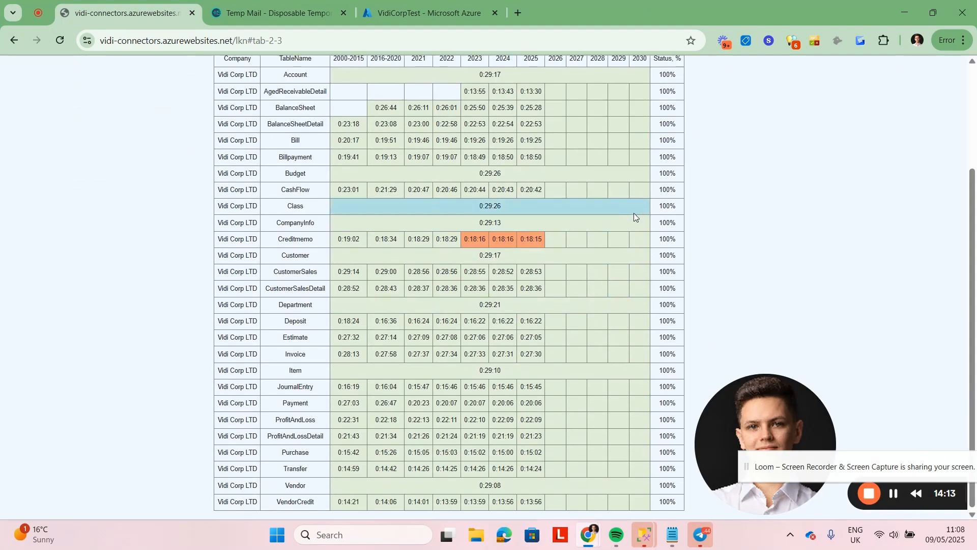
scroll(634, 215, up, 3)
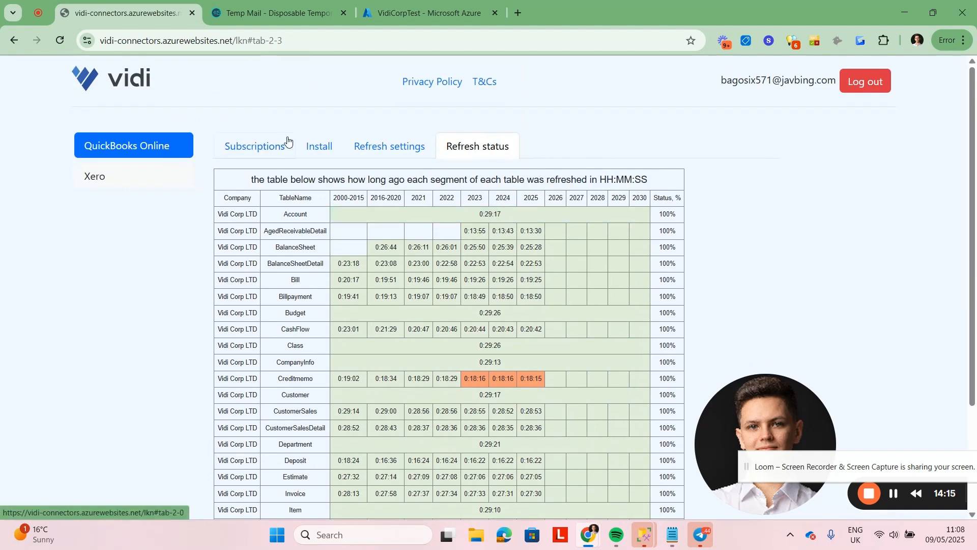
click(316, 148)
click(249, 149)
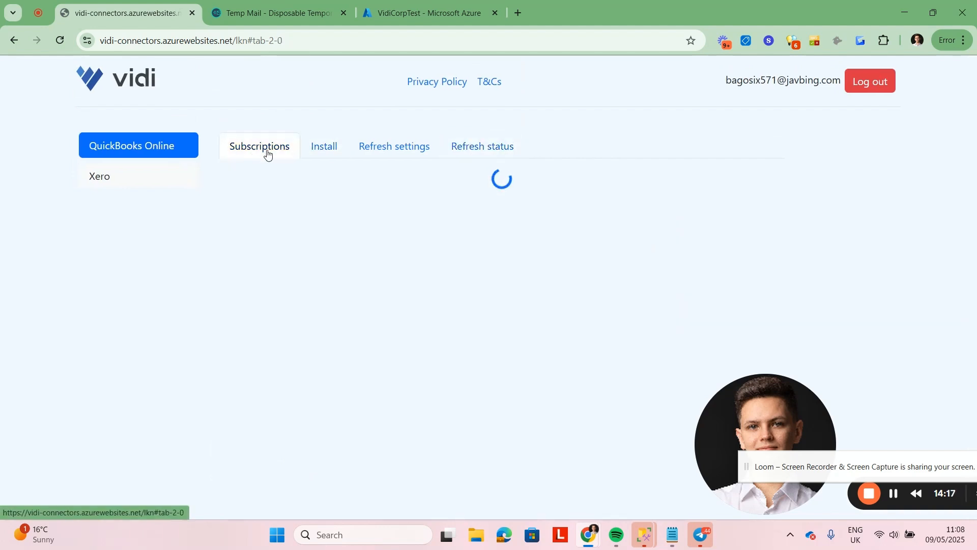
click(312, 153)
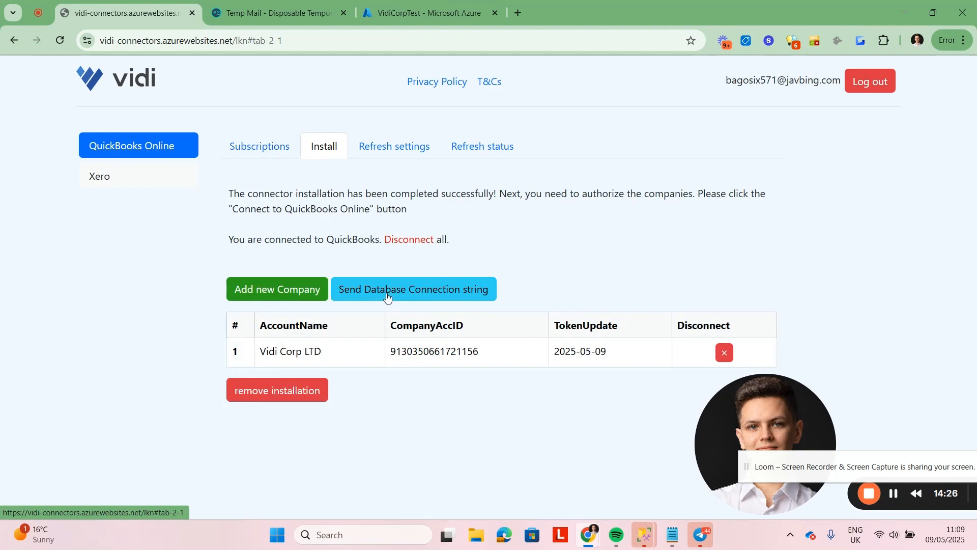
Step: Send the database connection string by email, then choose Add new Company > Connect to QuickBooks
click(476, 289)
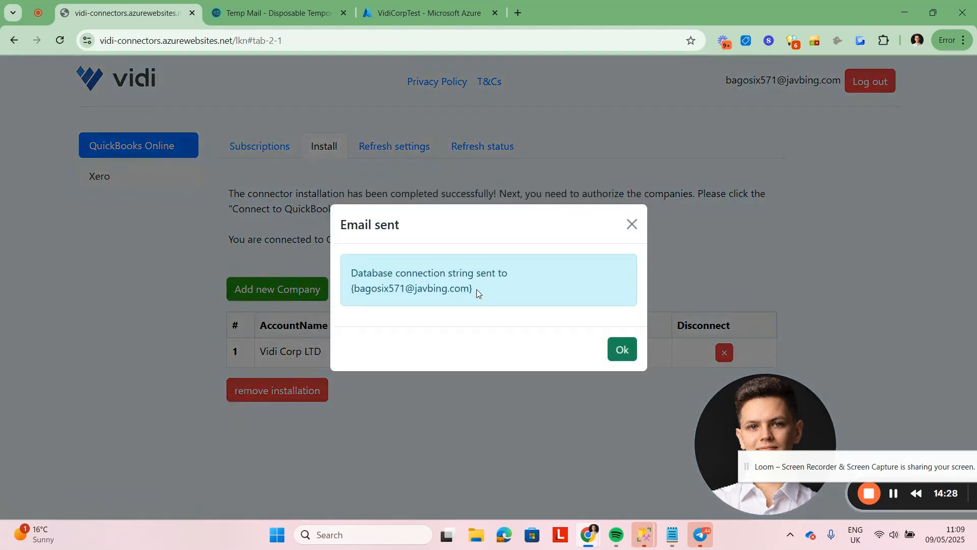
click(621, 350)
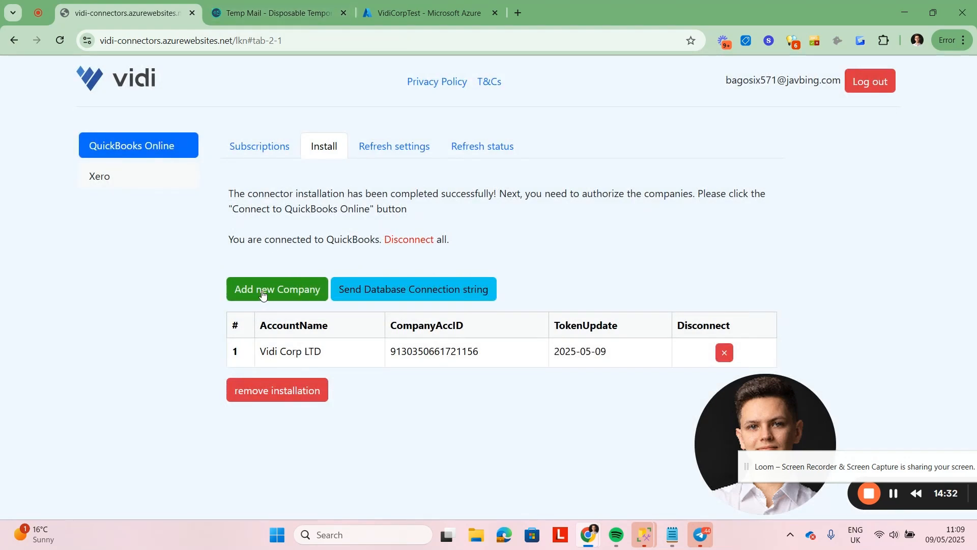
click(242, 290)
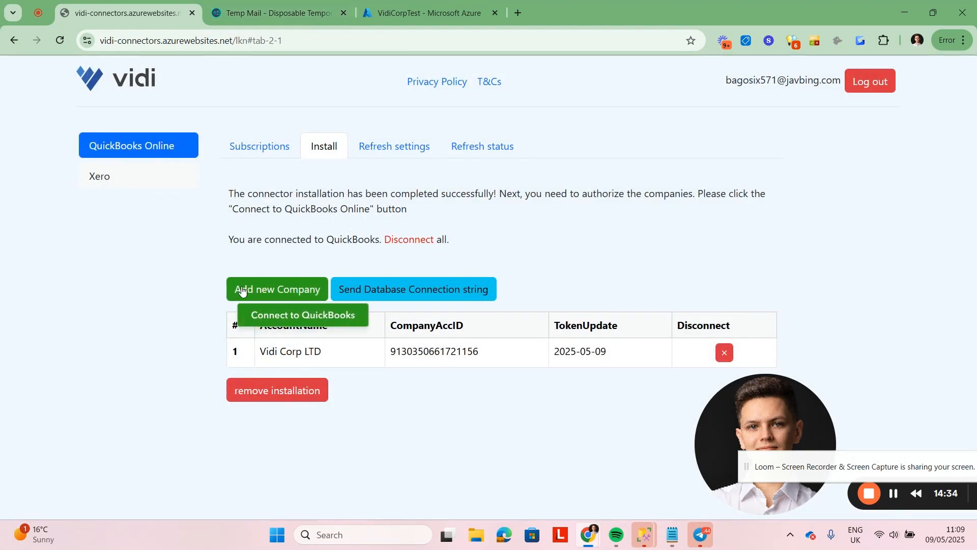
click(289, 316)
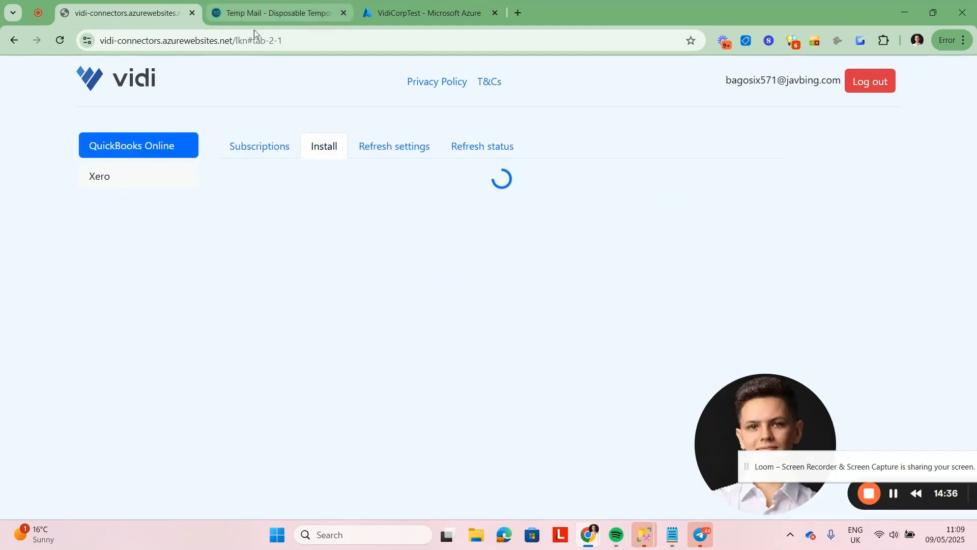
Step: Go back to the Temp Mail inbox list, find it empty, then bring up the SSMS connection dialog
click(262, 11)
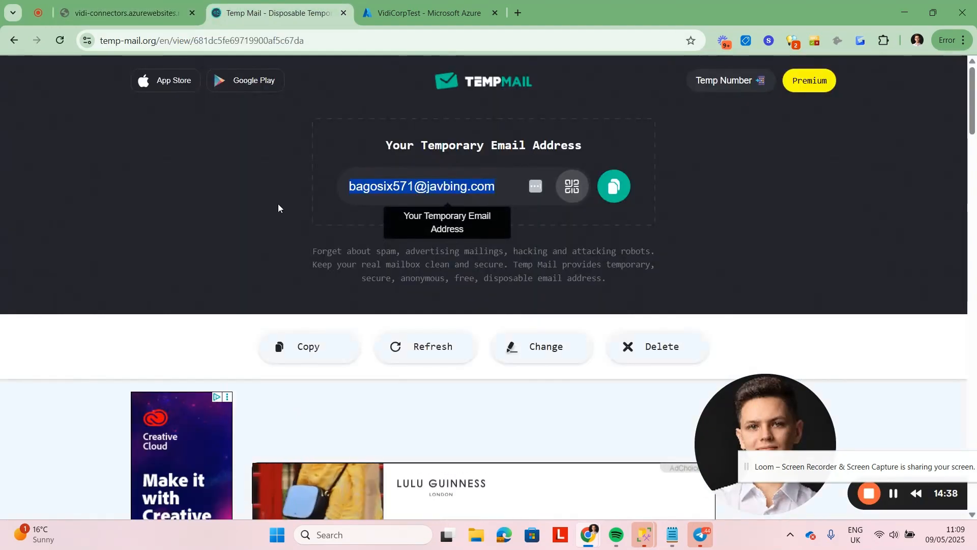
scroll(278, 204, down, 8)
scroll(283, 200, up, 4)
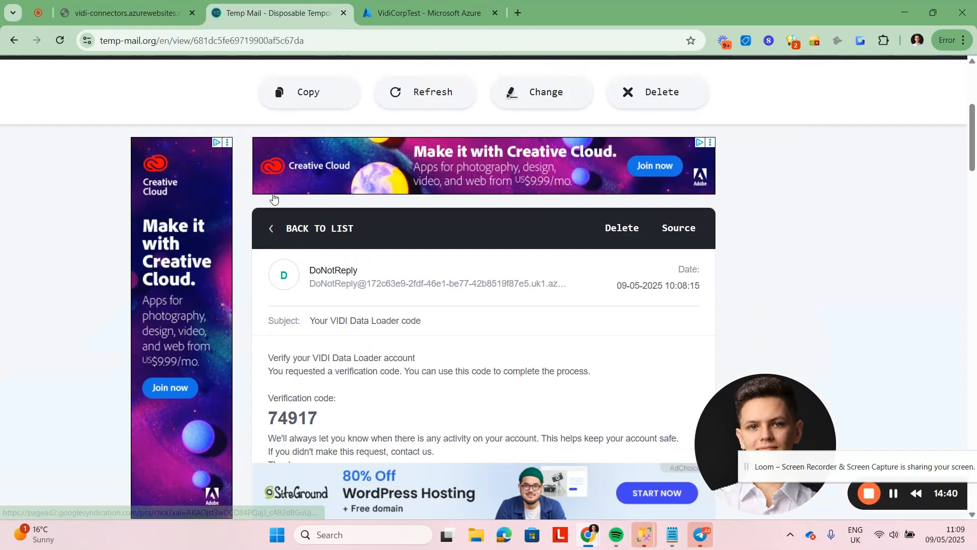
click(274, 227)
scroll(248, 299, down, 5)
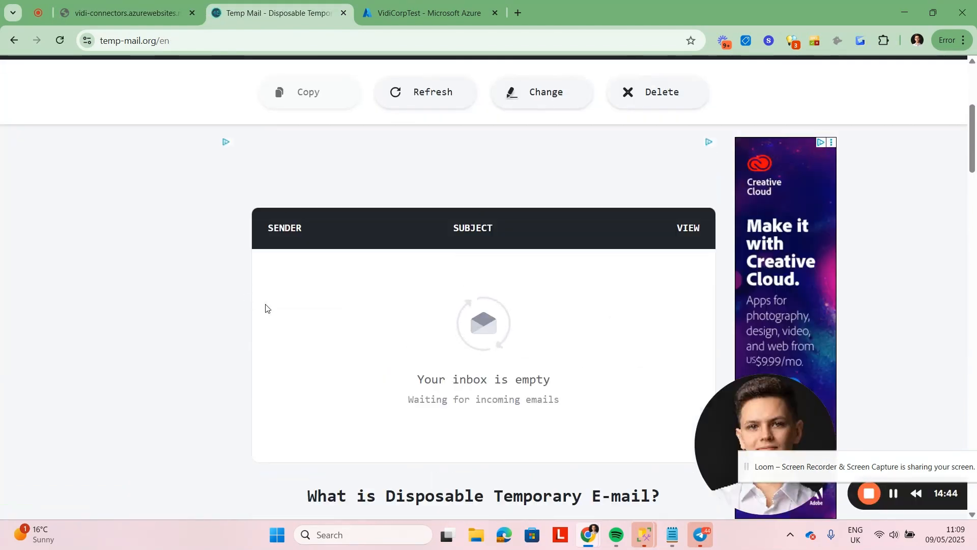
mouse_move(653, 520)
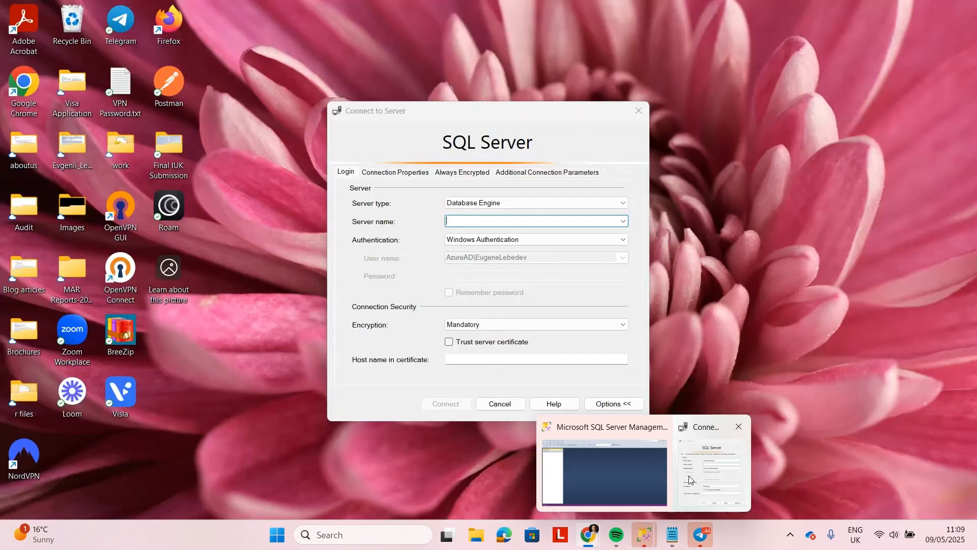
click(689, 475)
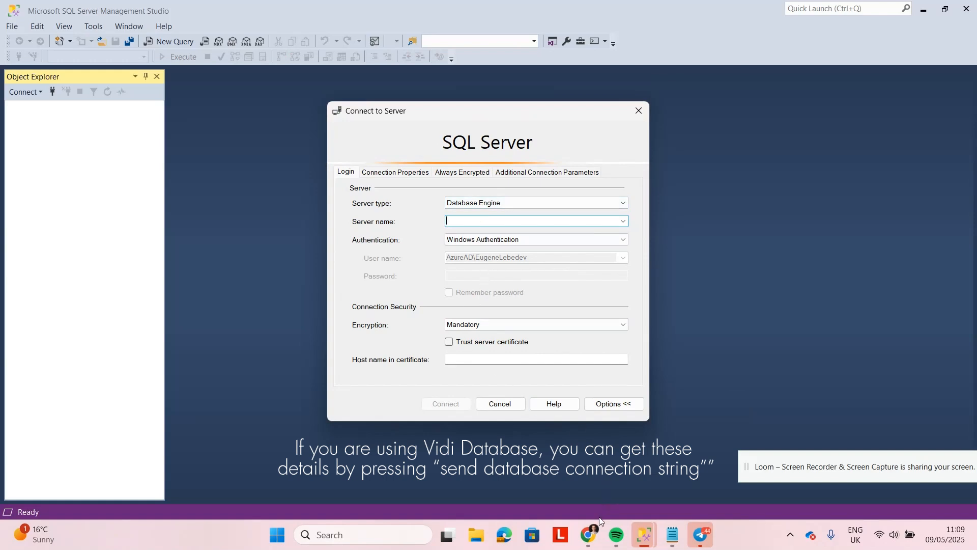
Step: Show the ODBC connection string of the Data database (viditest/Data) in the Azure portal
mouse_move(594, 533)
click(543, 453)
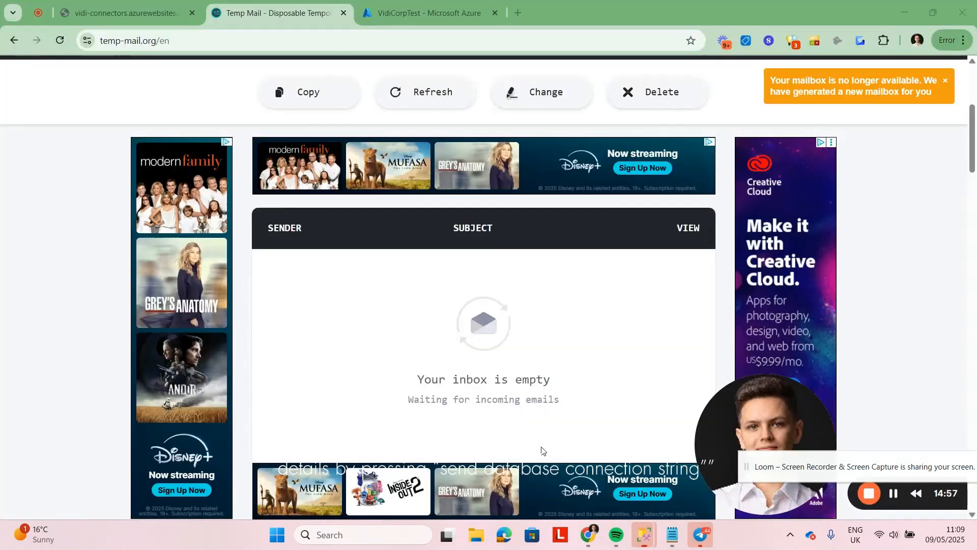
click(408, 11)
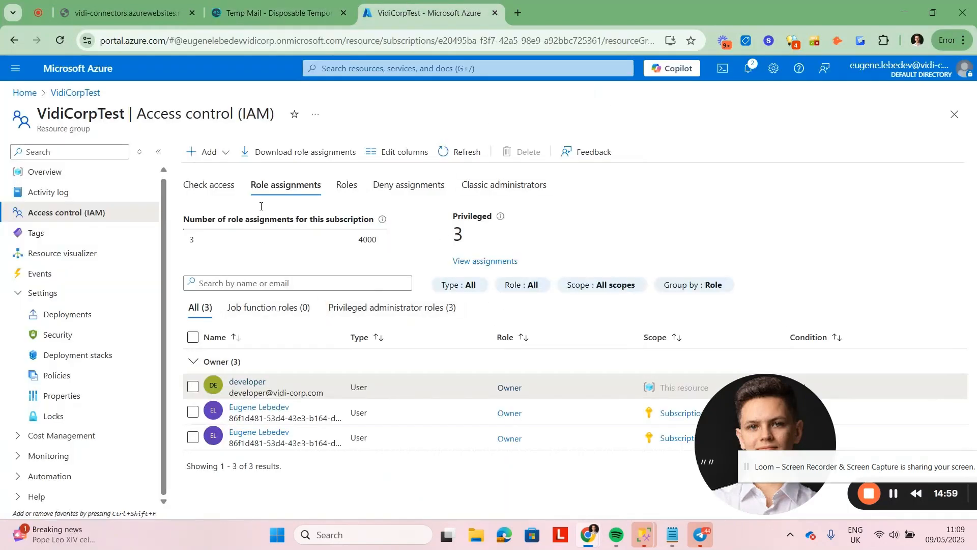
click(28, 93)
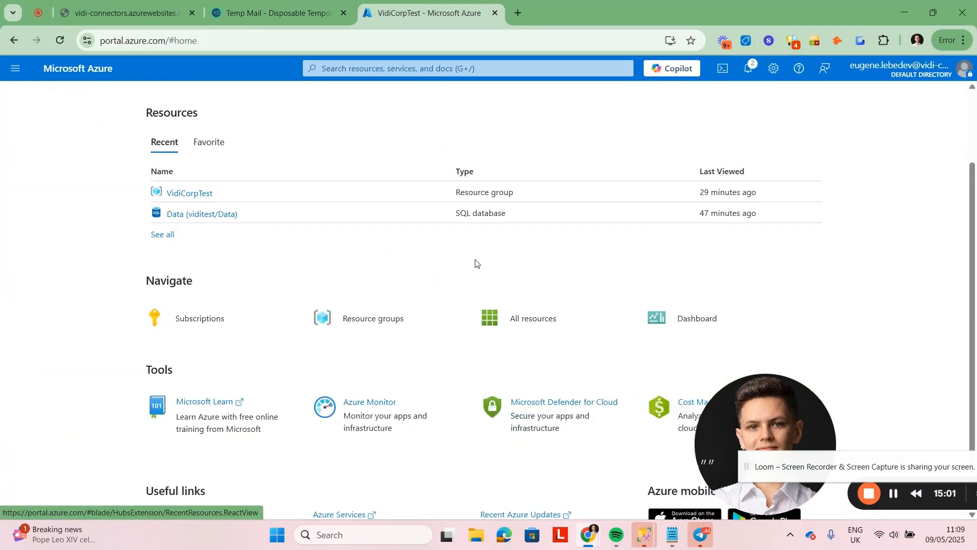
click(184, 213)
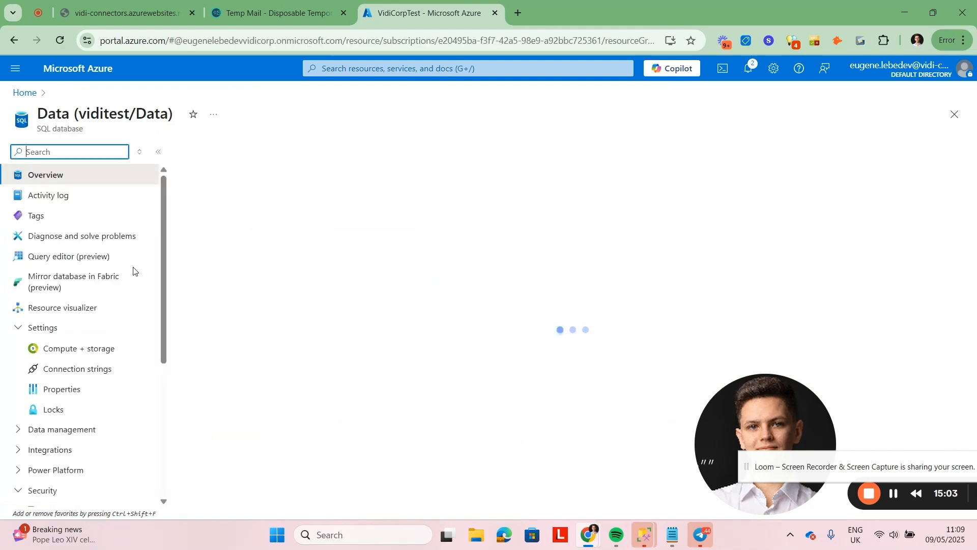
click(58, 365)
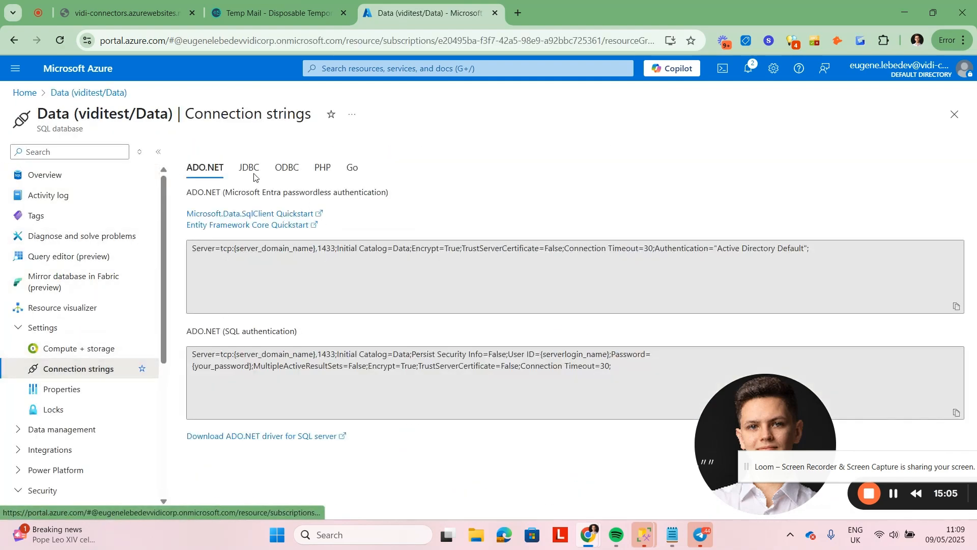
click(288, 168)
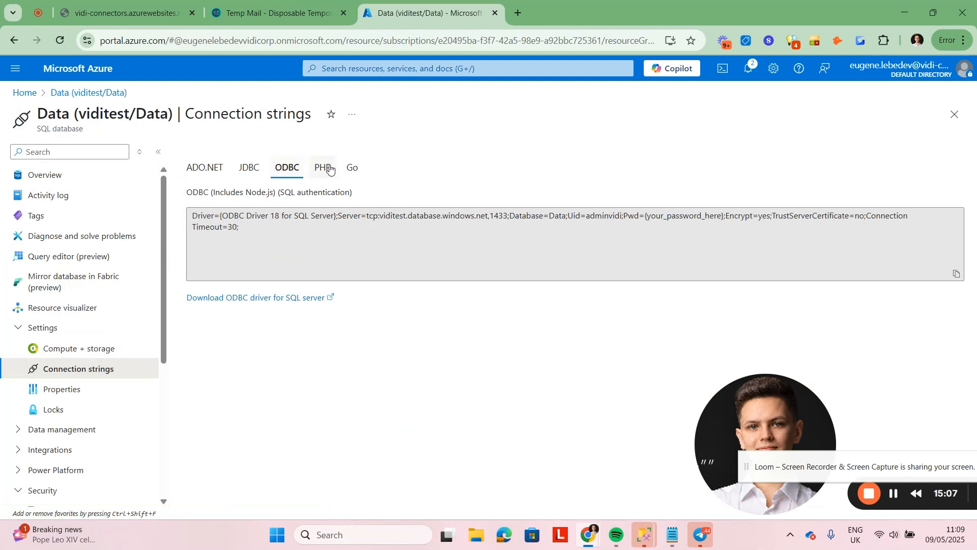
Step: Copy the server address tcp:viditest.database.windows.net,1433 from the connection string
click(366, 216)
click(381, 216)
drag(367, 216, 498, 217)
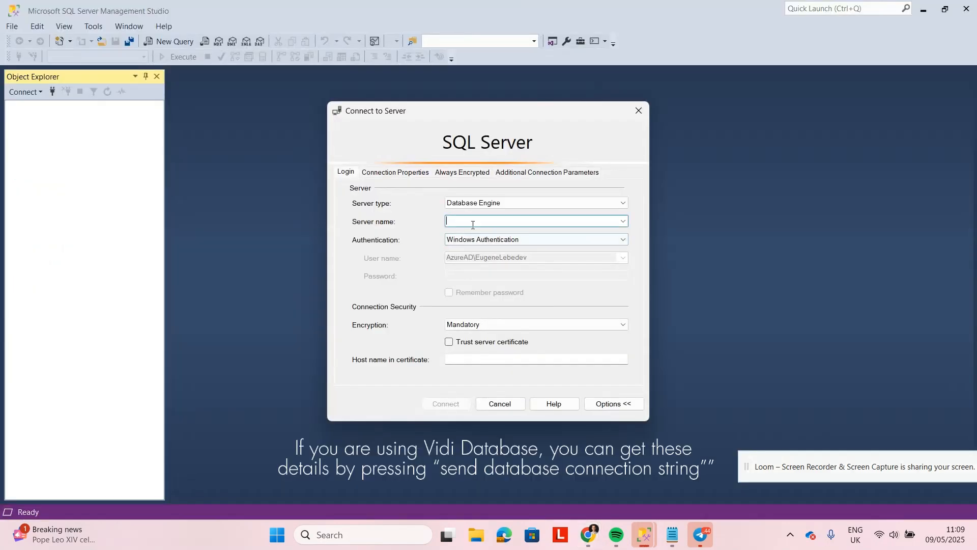
text(tcp:viditest.database.windows.net,1433)
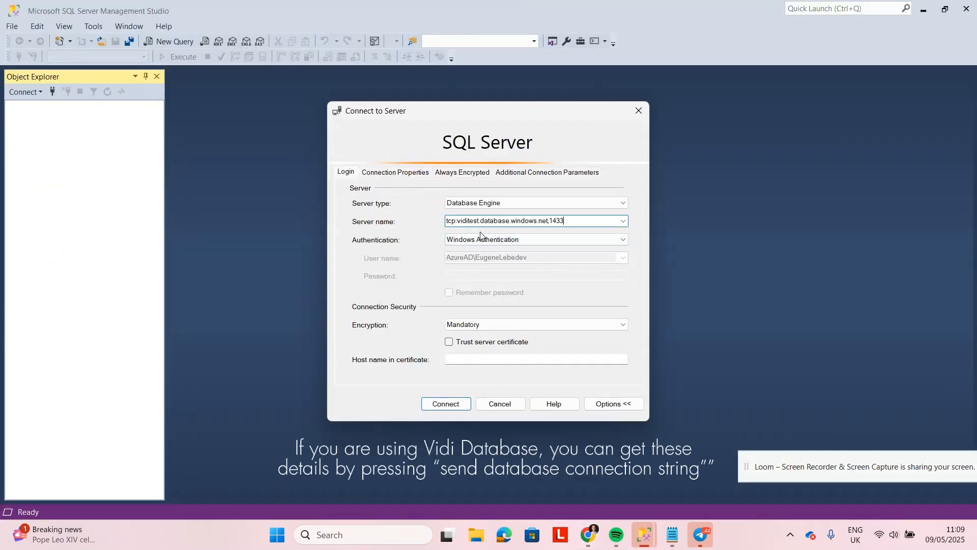
Step: Switch to SQL Server Authentication and paste the login name copied from the notes
click(509, 240)
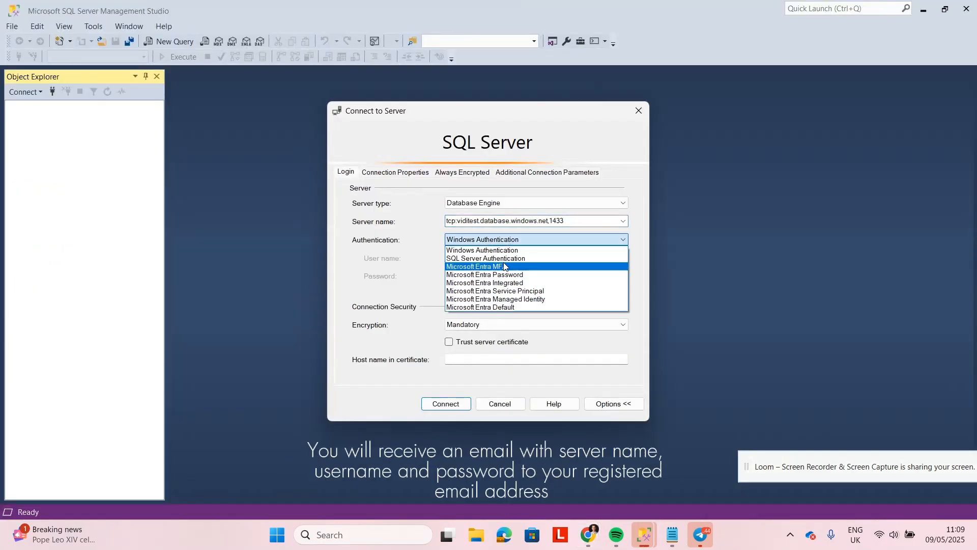
click(514, 259)
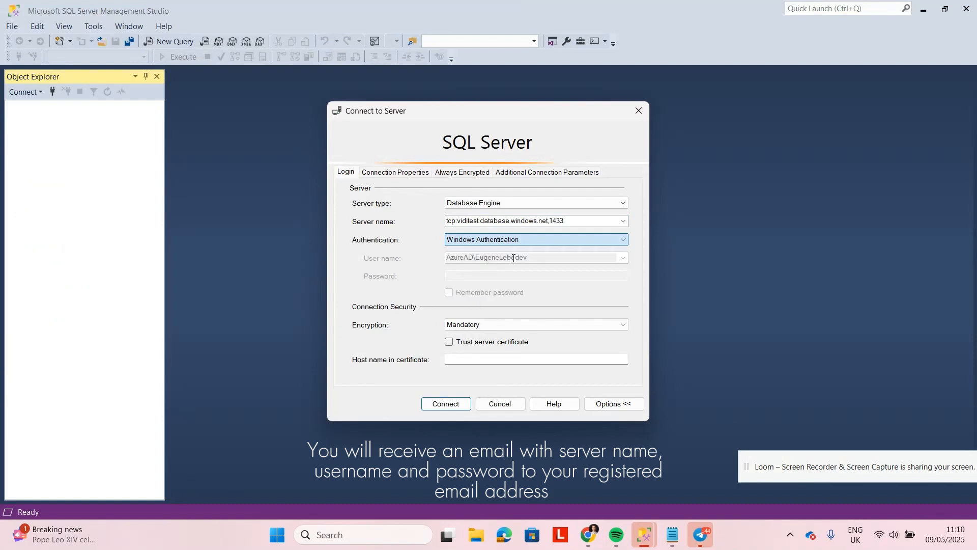
click(514, 256)
key(alt+Tab)
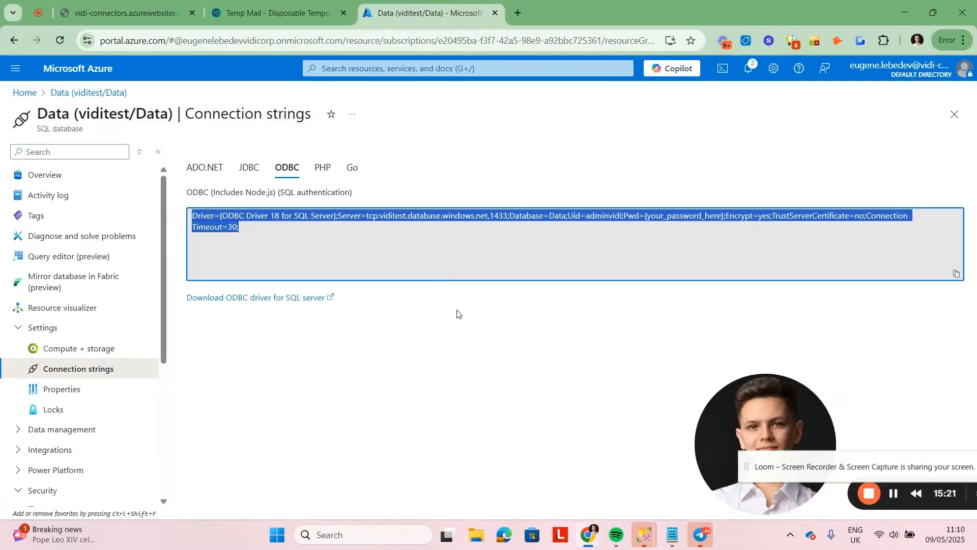
key(alt+Tab)
key(Tab)
click(460, 353)
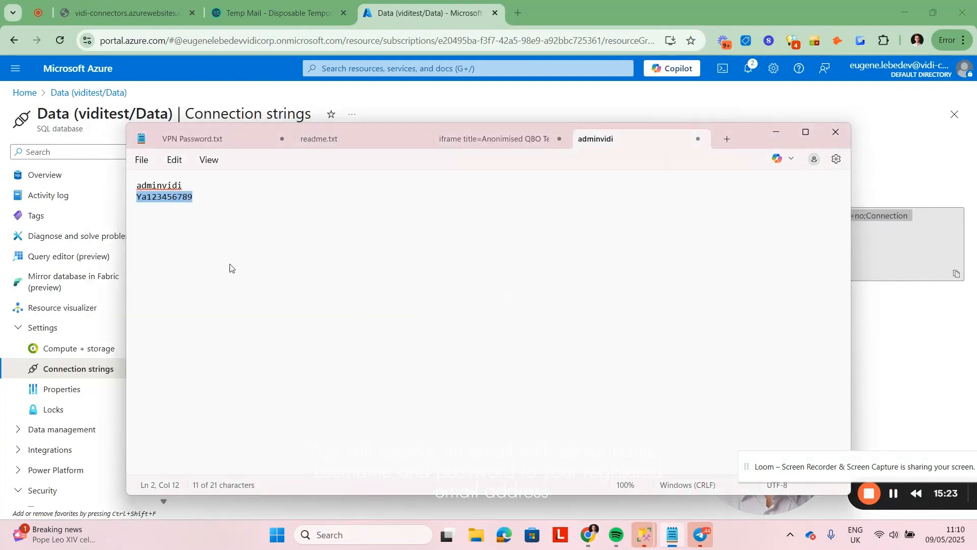
double_click(149, 188)
key(ctrl+c)
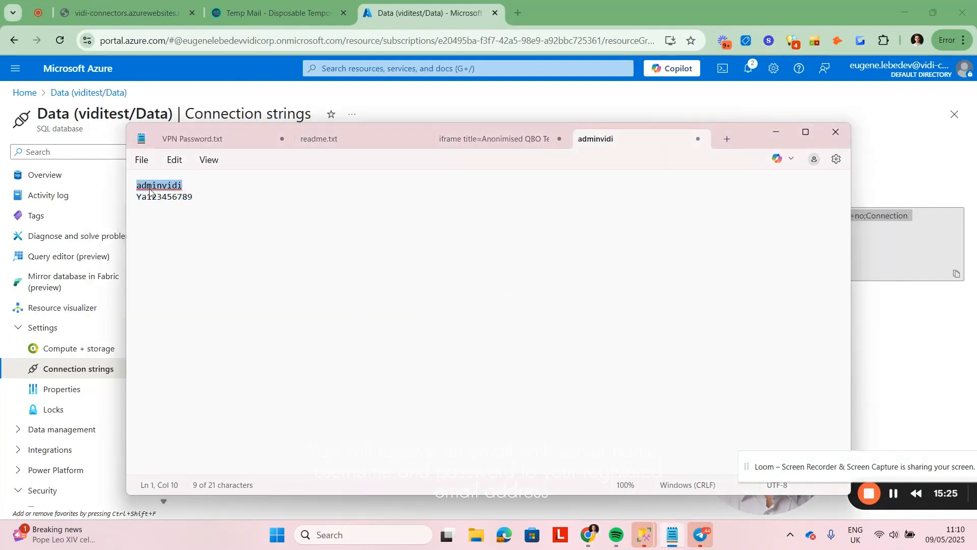
key(alt+Tab)
key(alt+Tab)
key(Tab)
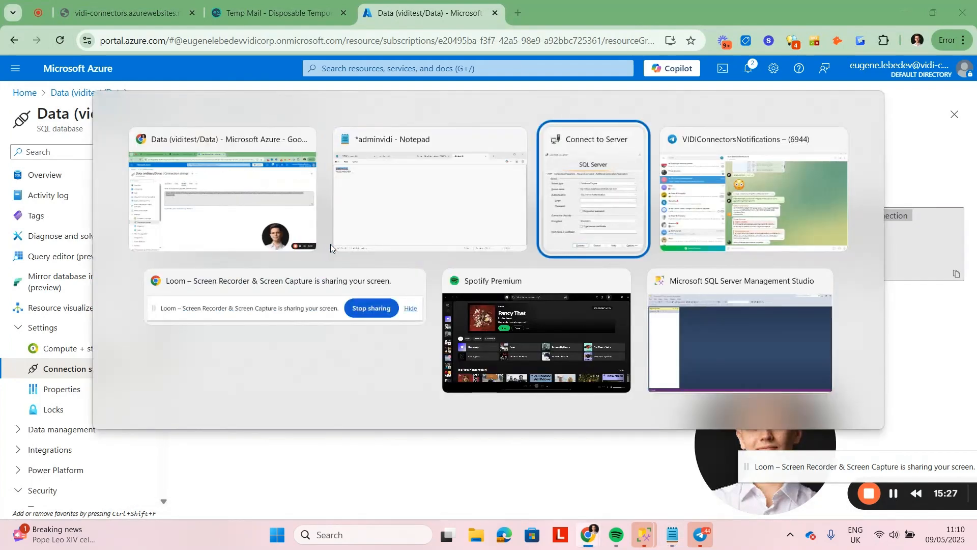
key(ctrl+v)
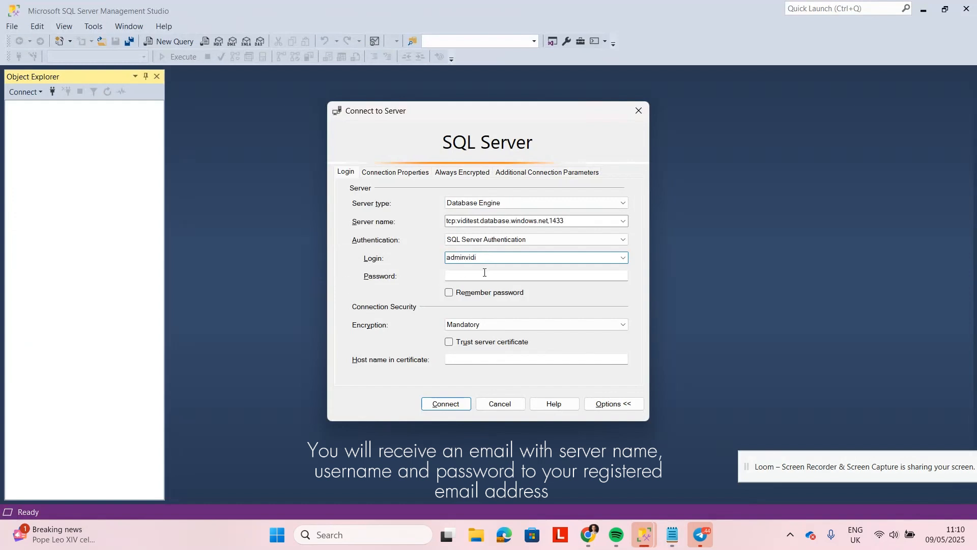
Step: Enter the password copied from the notes and connect to the server
click(485, 272)
key(alt+Tab)
key(alt+Tab)
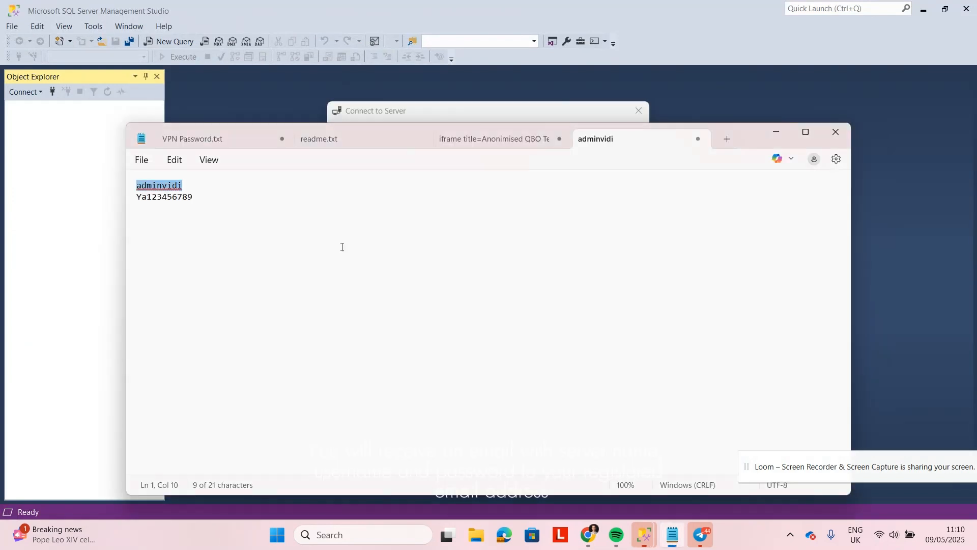
double_click(168, 197)
key(alt+Tab)
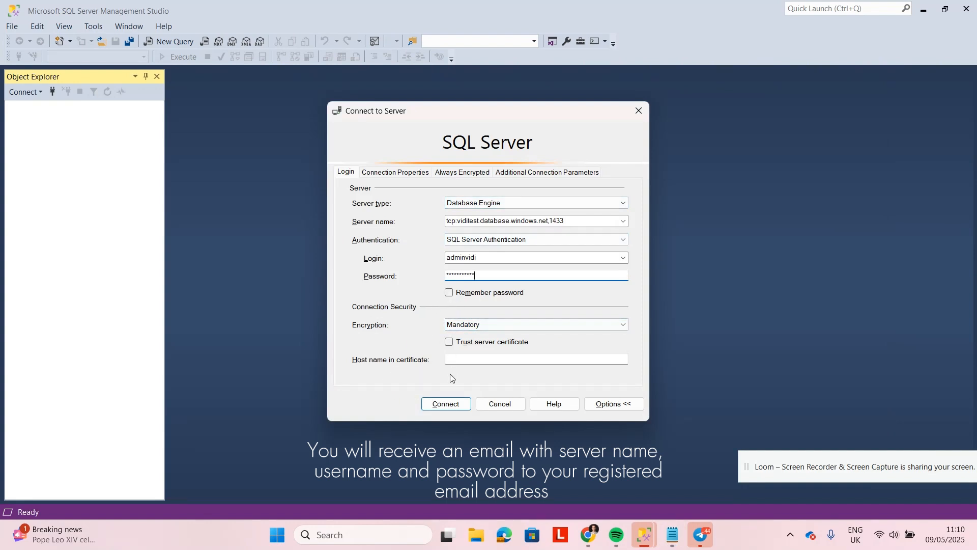
click(444, 405)
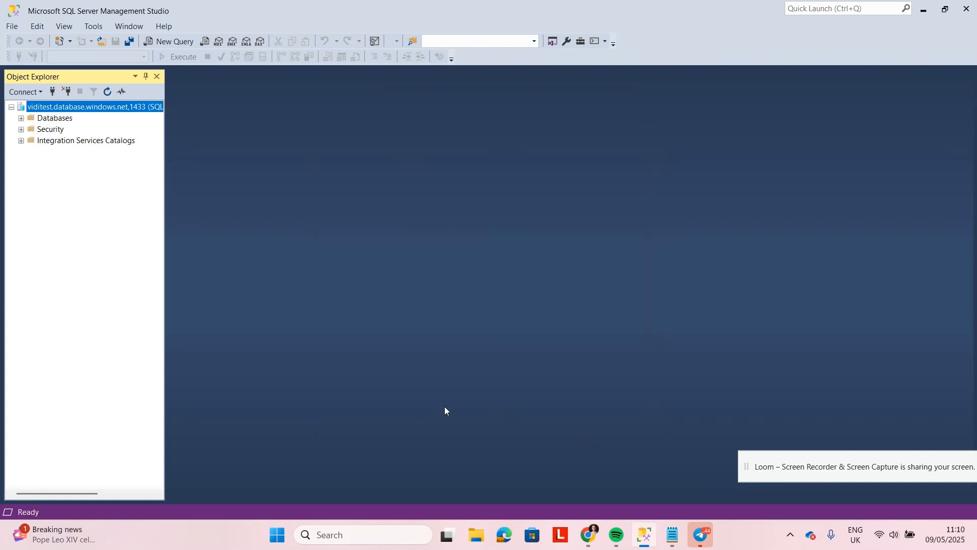
Step: Expand Databases > Data > Tables and open dbo.ProfitAndLossDetail in Object Explorer
click(21, 118)
click(31, 141)
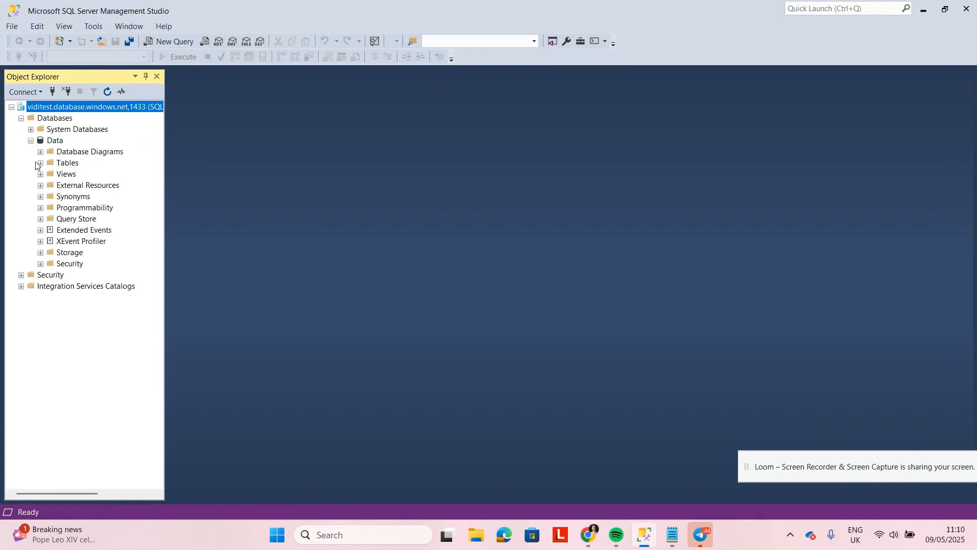
click(40, 163)
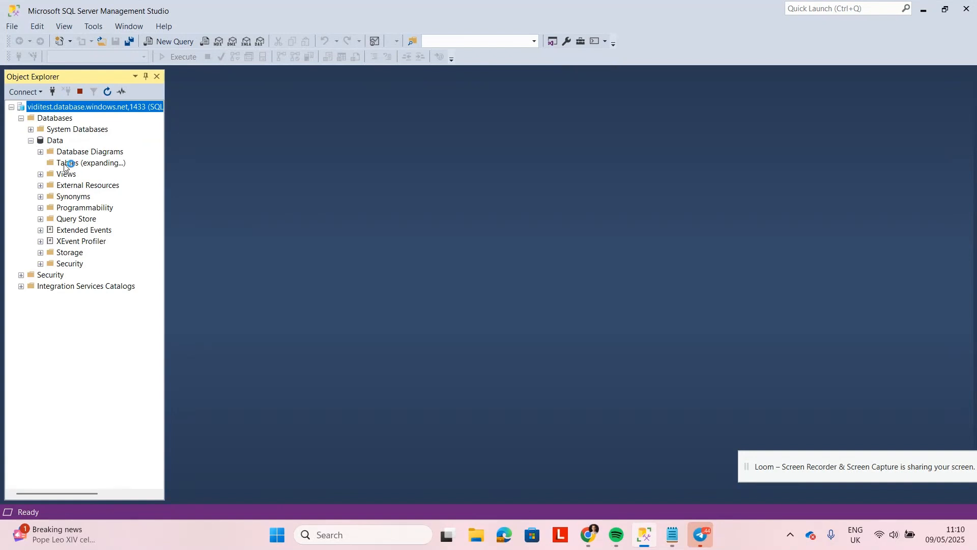
scroll(104, 224, down, 2)
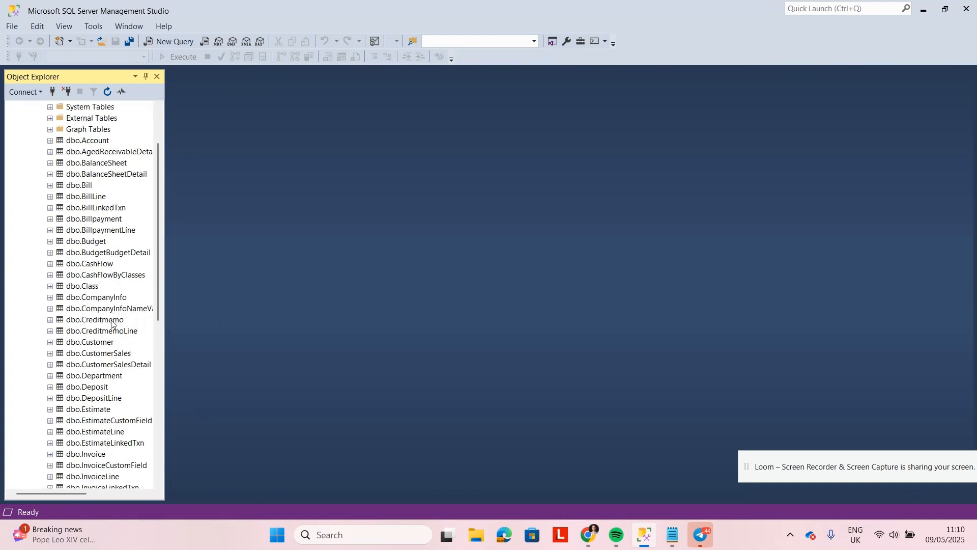
scroll(108, 332, down, 2)
scroll(107, 336, down, 2)
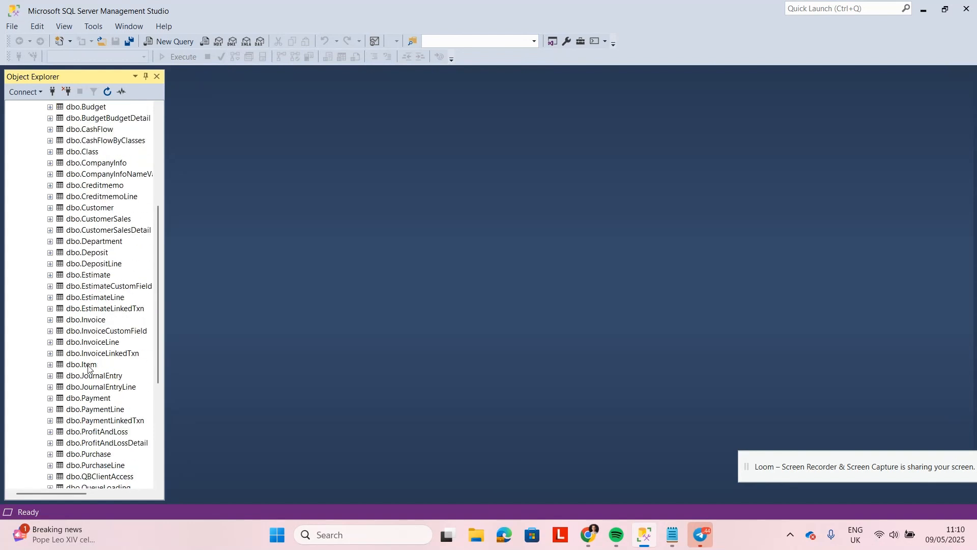
double_click(105, 443)
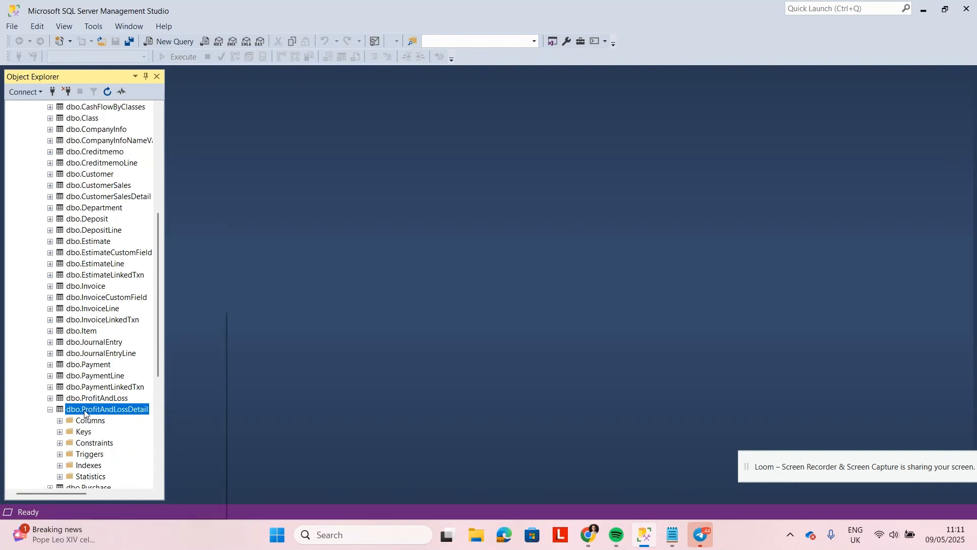
Step: Run Select Top 1000 Rows on dbo.ProfitAndLossDetail and scroll the results grid right
right_click(85, 413)
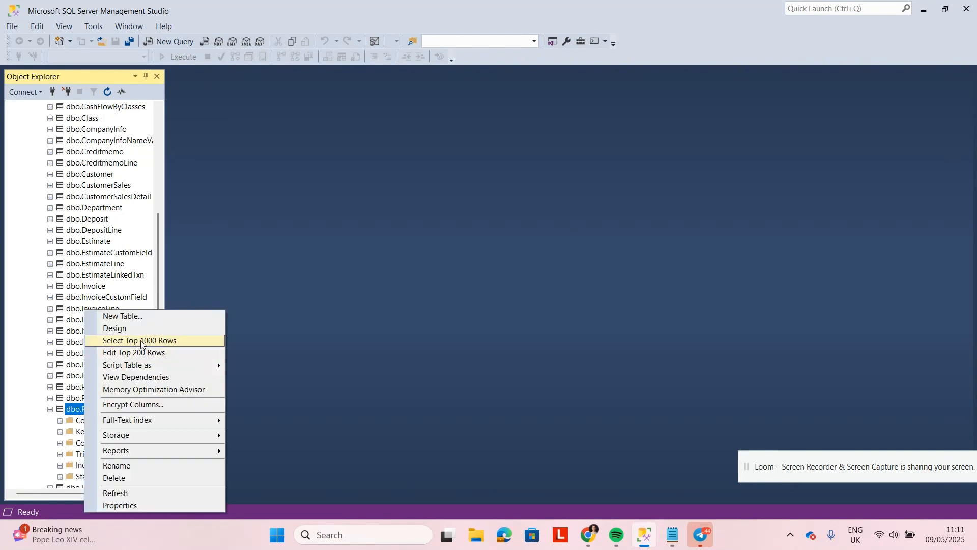
key(Escape)
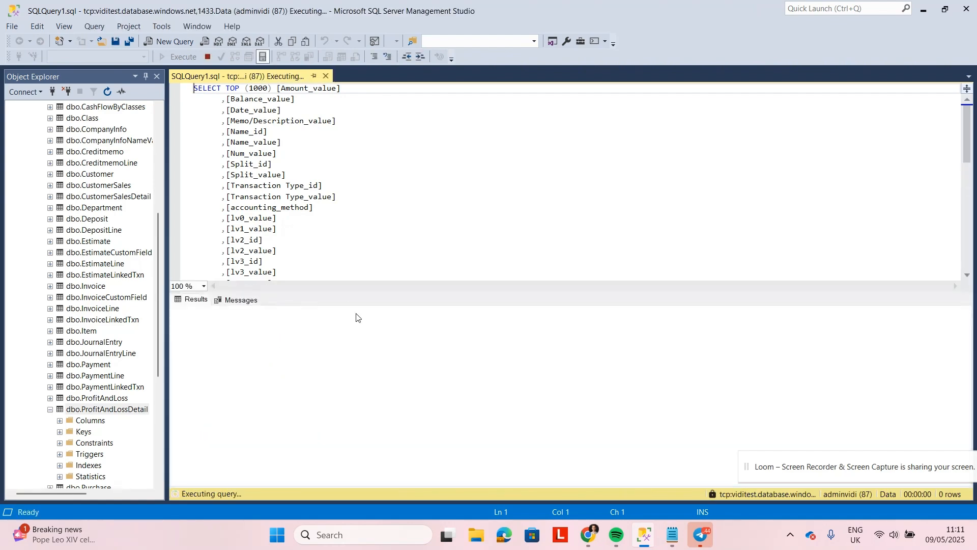
drag(330, 480, 356, 480)
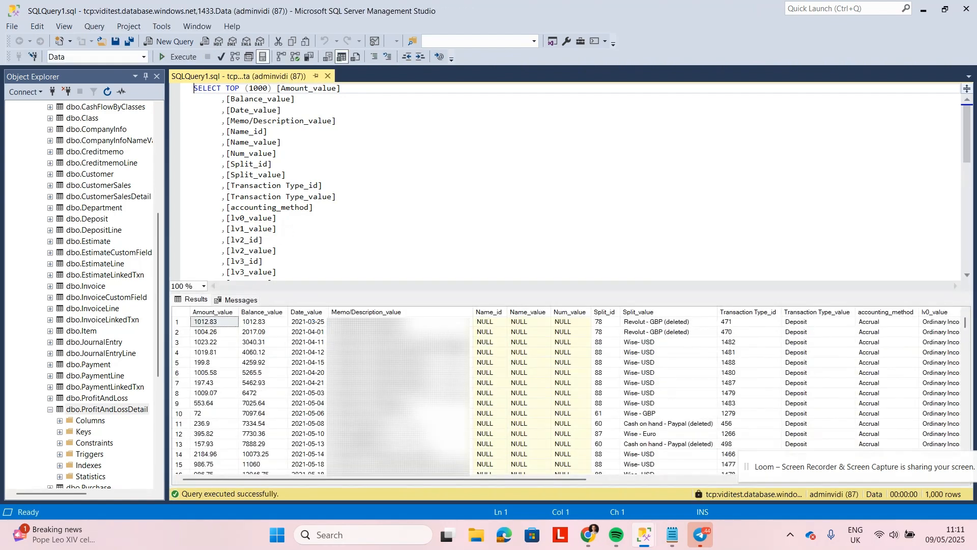
drag(329, 479, 358, 480)
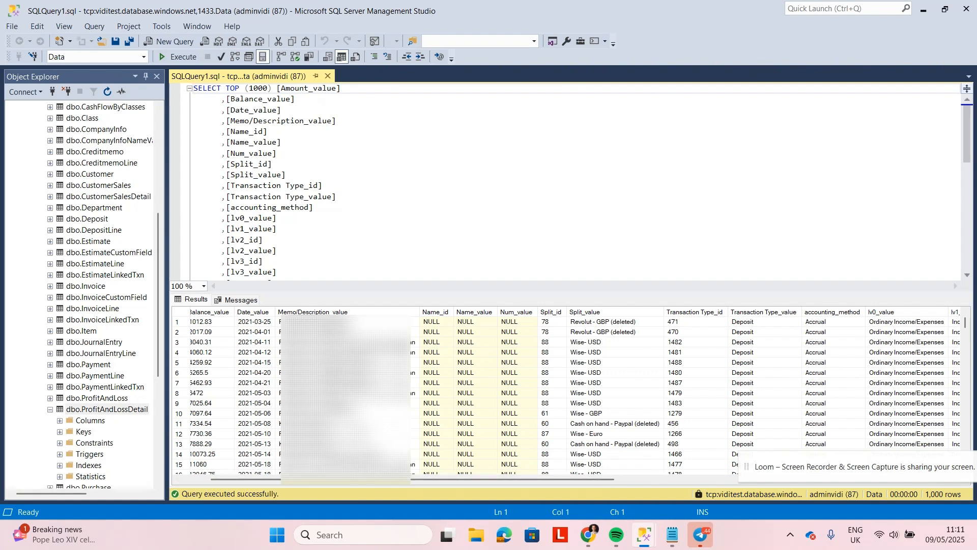
Step: Scroll across the AgedReceivable results and select the accounting_method column
drag(287, 480, 491, 481)
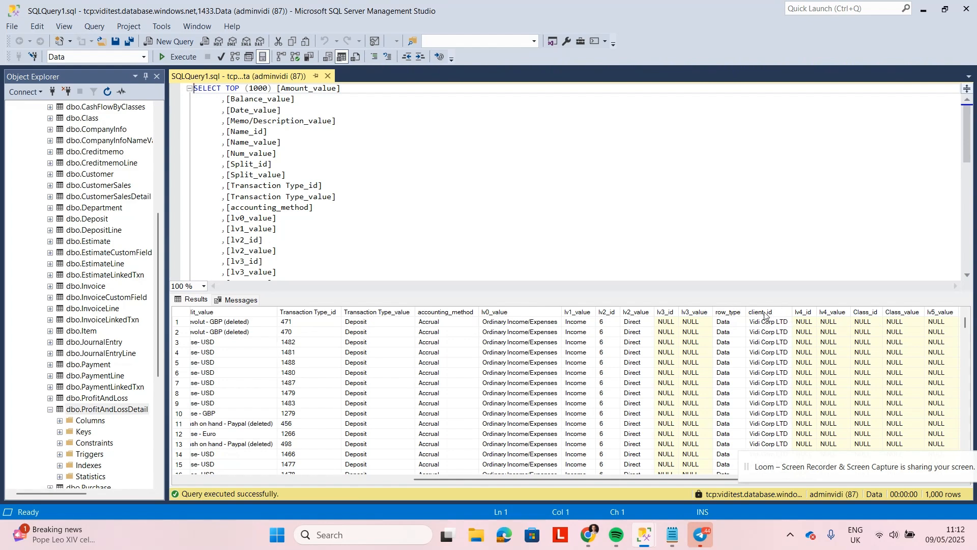
click(442, 314)
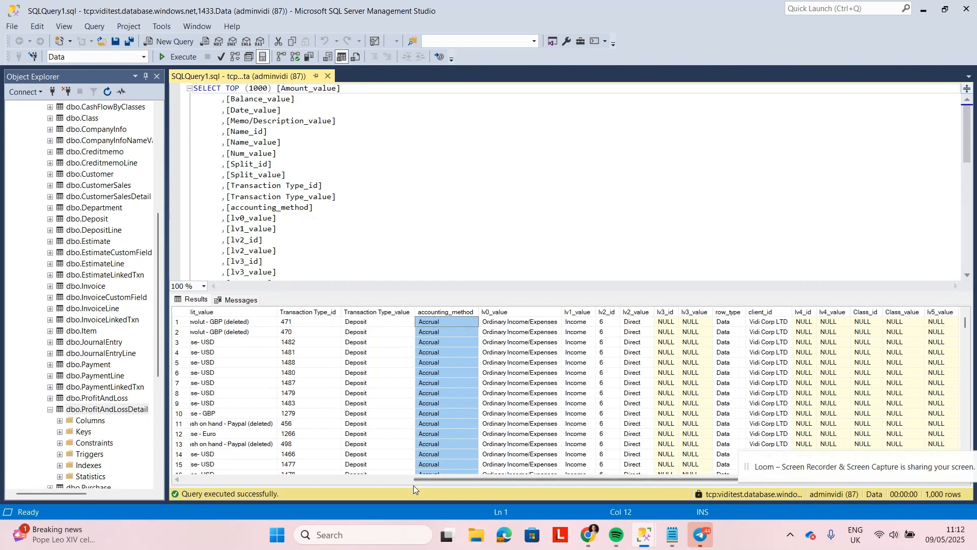
drag(442, 479, 358, 480)
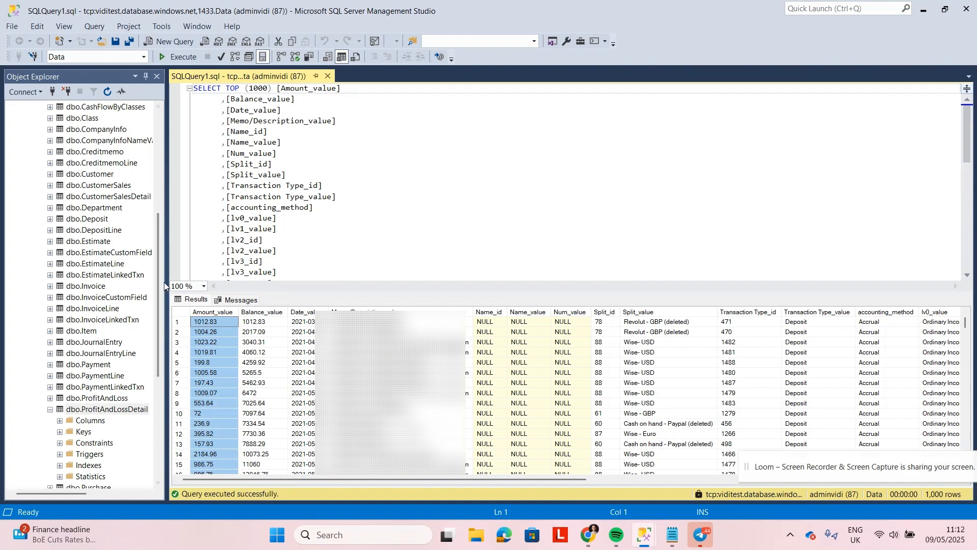
drag(158, 276, 155, 241)
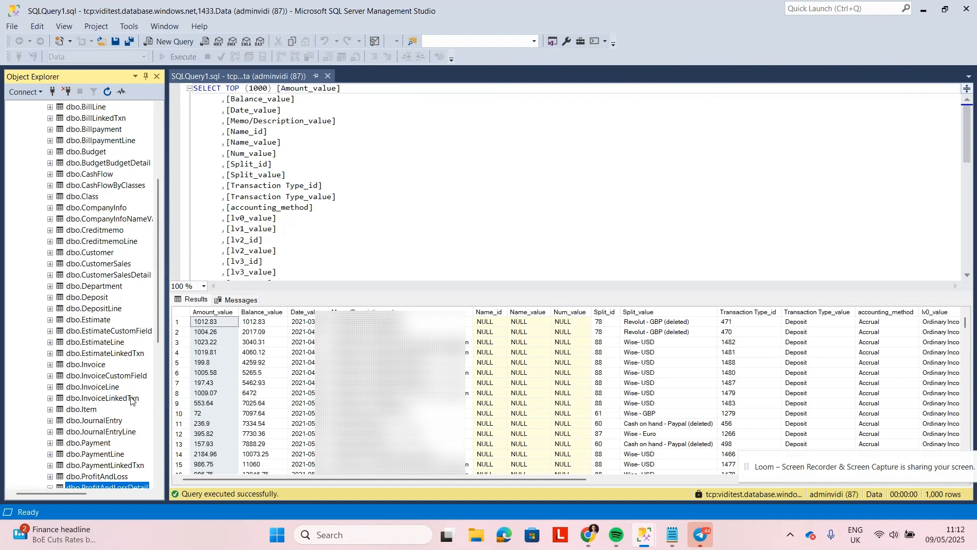
drag(154, 262, 164, 225)
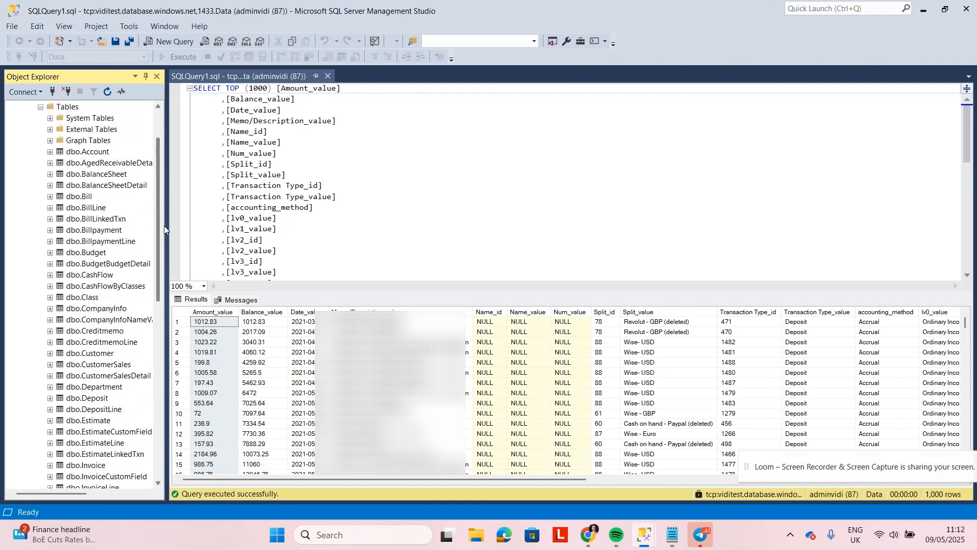
Step: Select dbo.AgedReceivableDetail and inspect report_date values, scrolling through the rows
click(113, 168)
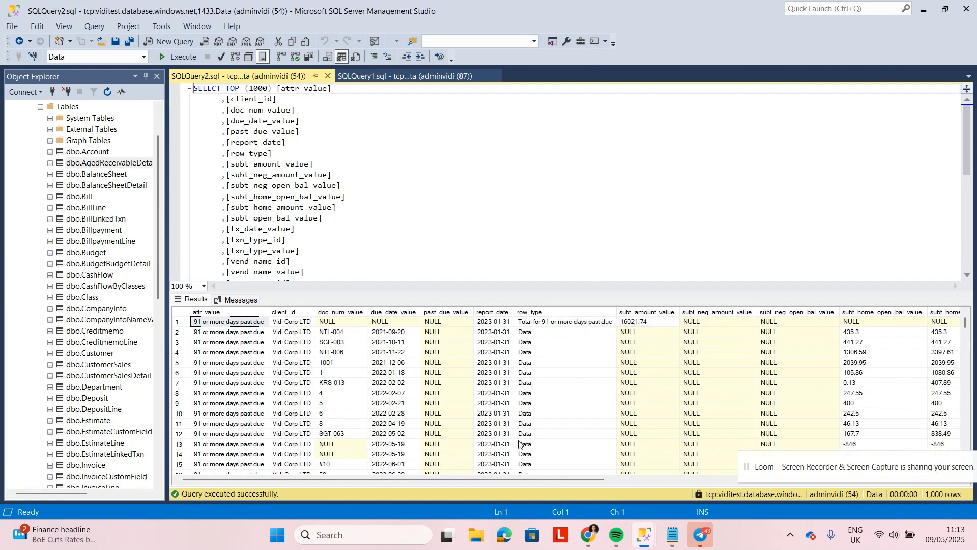
click(501, 473)
drag(485, 478, 371, 484)
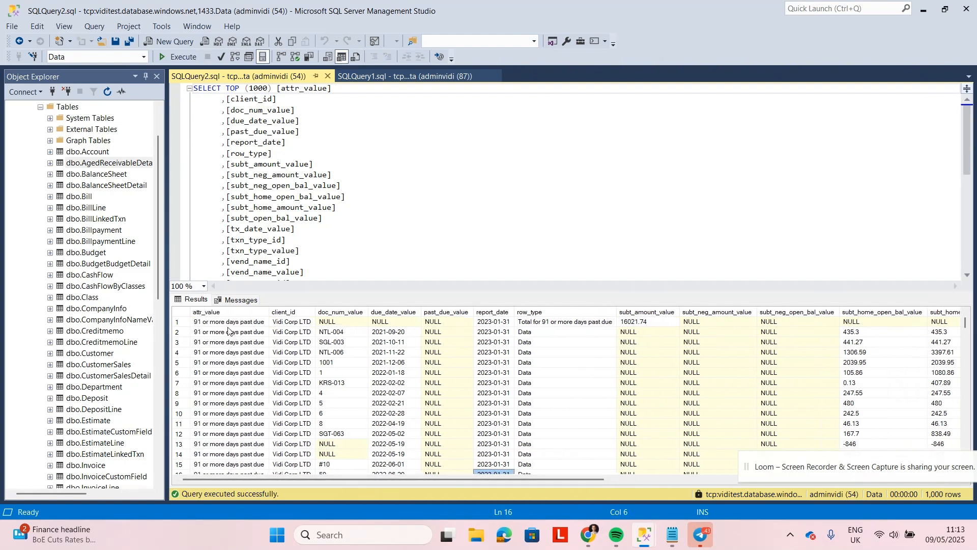
scroll(227, 336, down, 9)
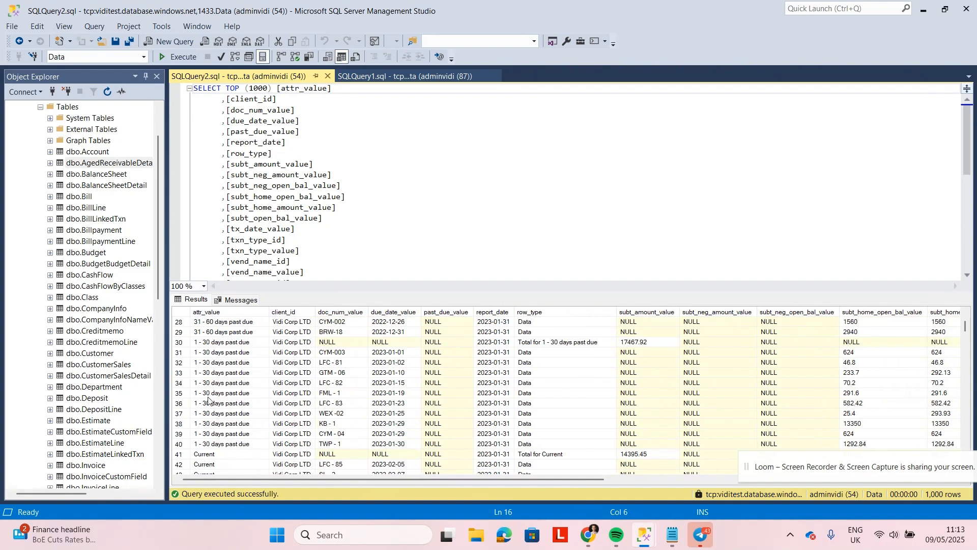
scroll(199, 446, down, 3)
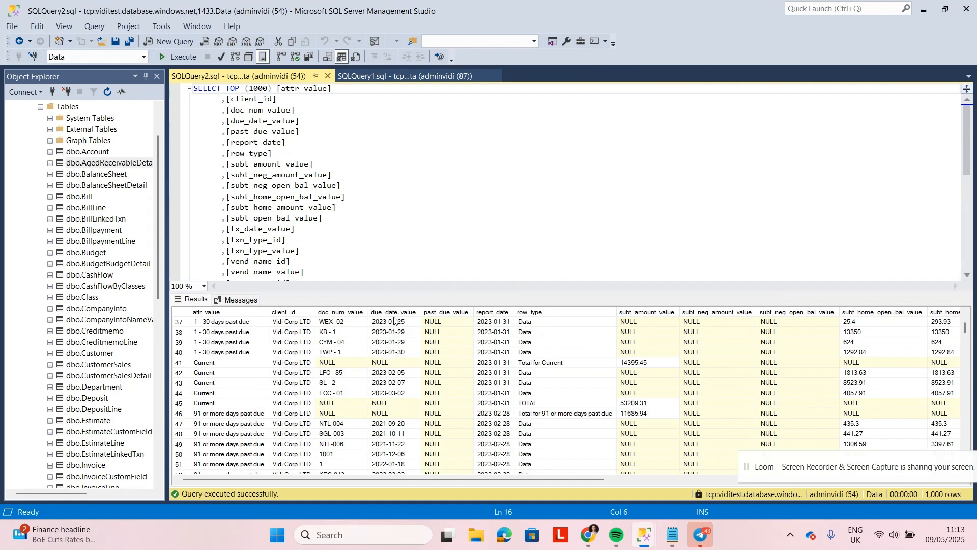
scroll(399, 324, up, 2)
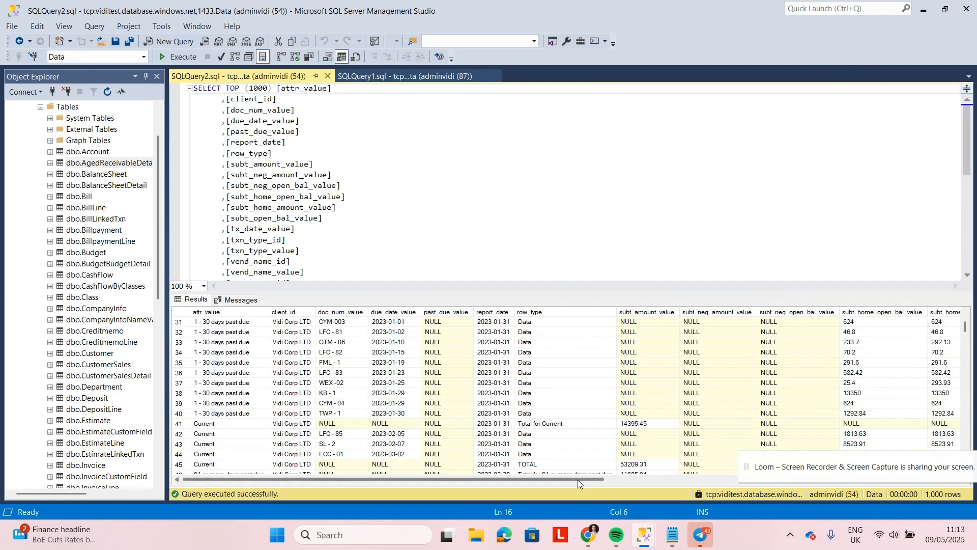
Step: Select the report_date, subt_amount_value and row_type columns in the results grid
drag(578, 480, 604, 482)
click(448, 313)
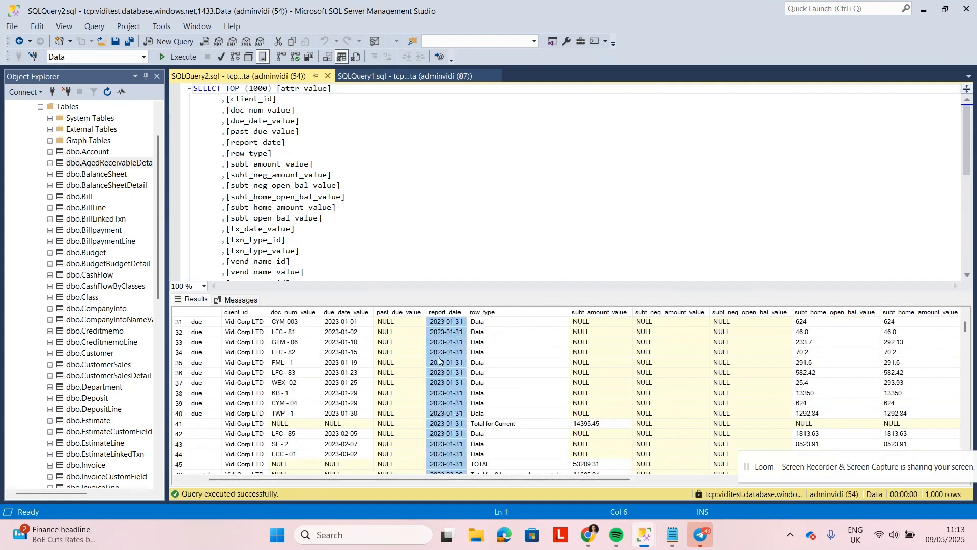
scroll(448, 341, up, 10)
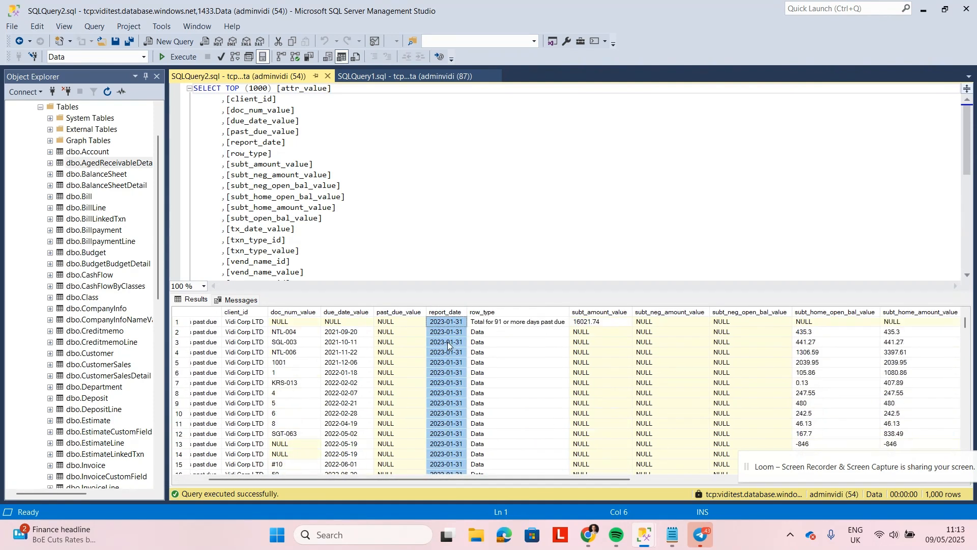
scroll(448, 341, down, 19)
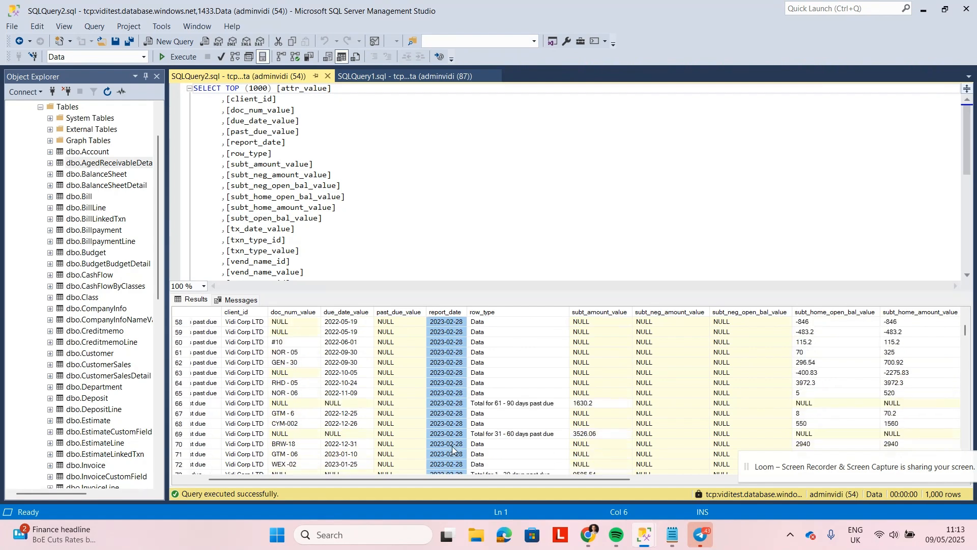
scroll(452, 445, down, 8)
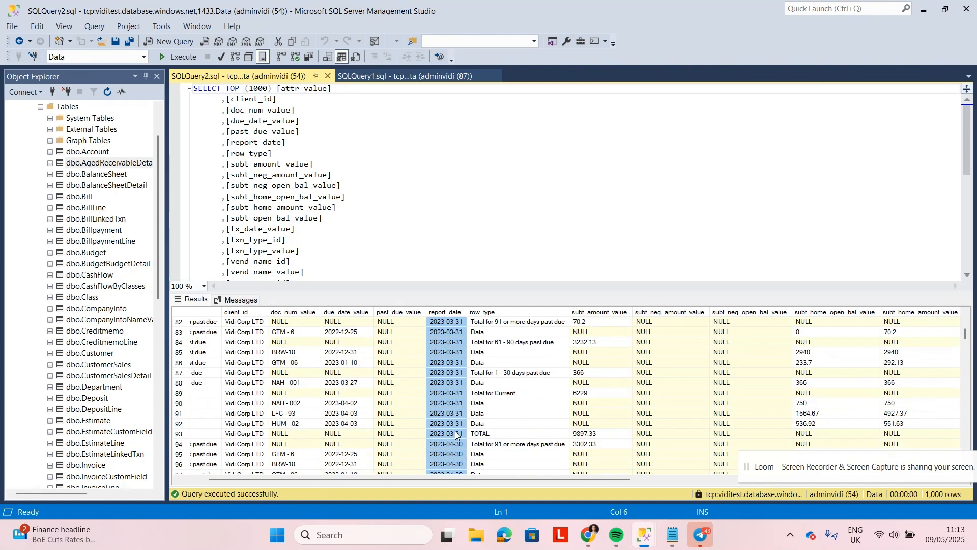
click(589, 313)
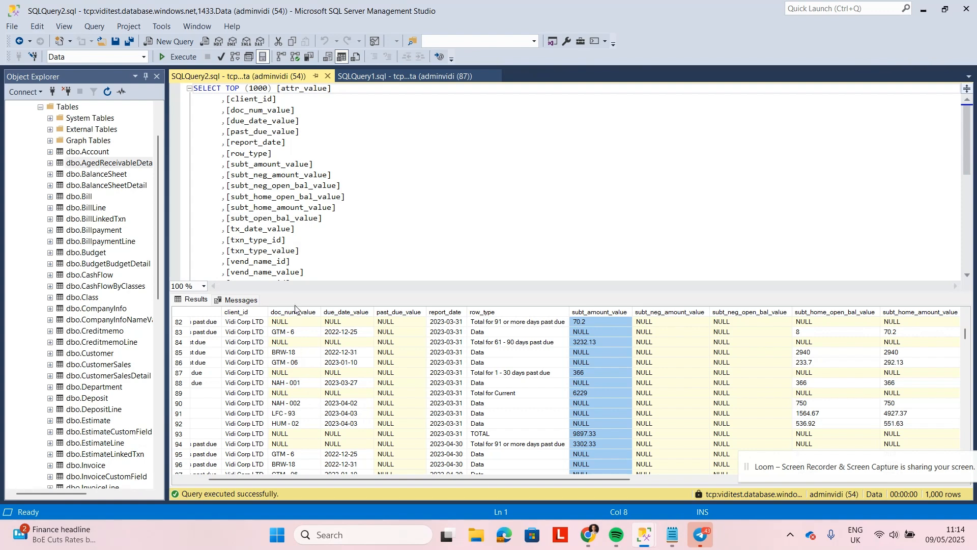
click(505, 310)
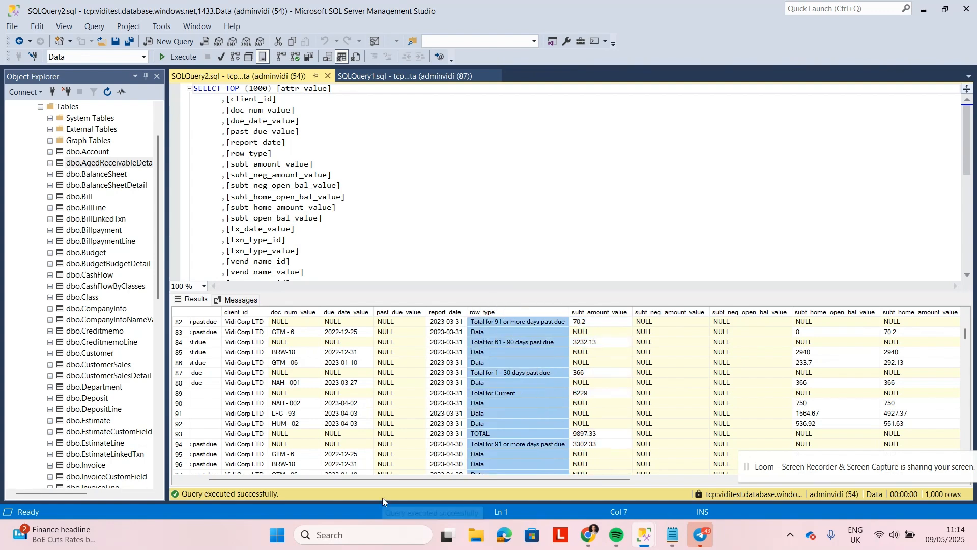
Step: Scroll through the remaining aged-receivable rows, then select dbo.BalanceSheetDetail in Object Explorer
drag(423, 482, 772, 492)
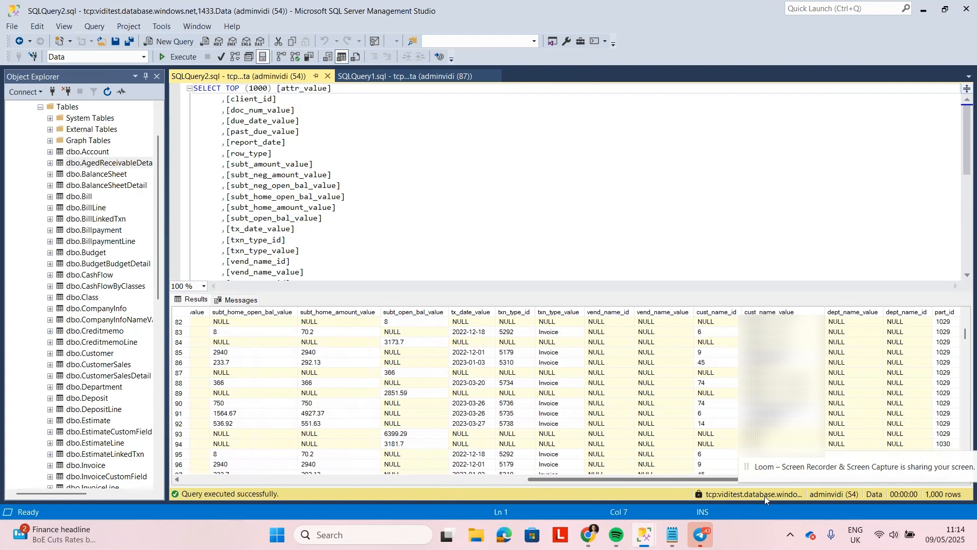
drag(764, 496, 392, 484)
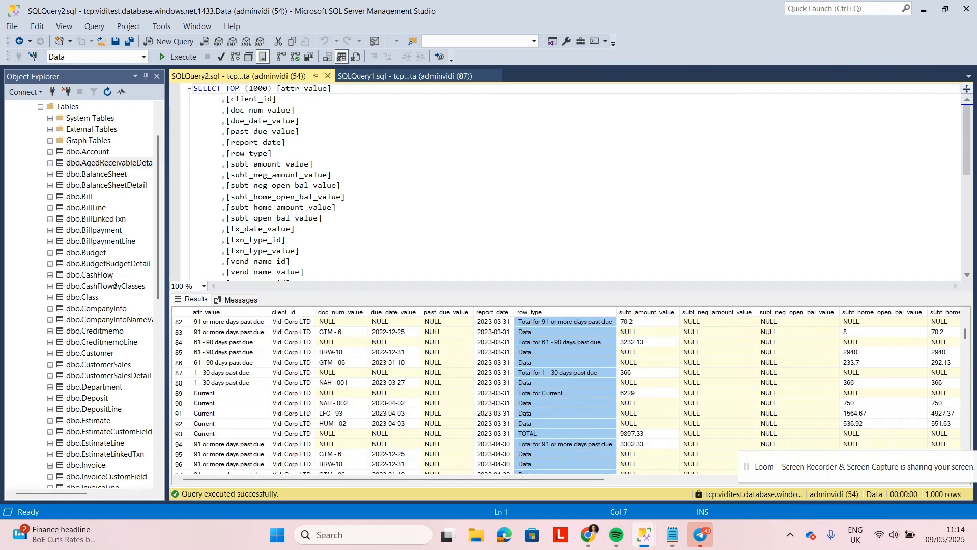
scroll(111, 282, down, 1)
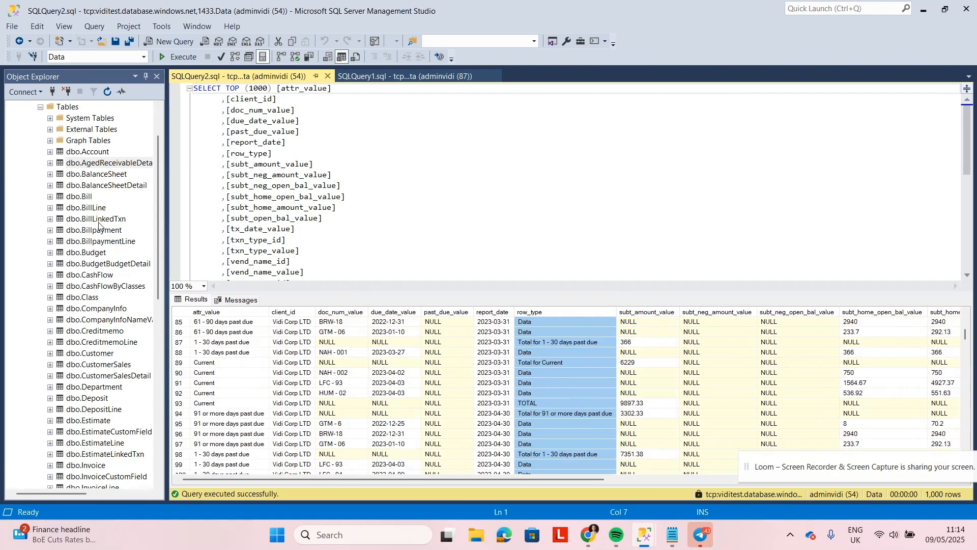
drag(158, 209, 158, 205)
click(116, 196)
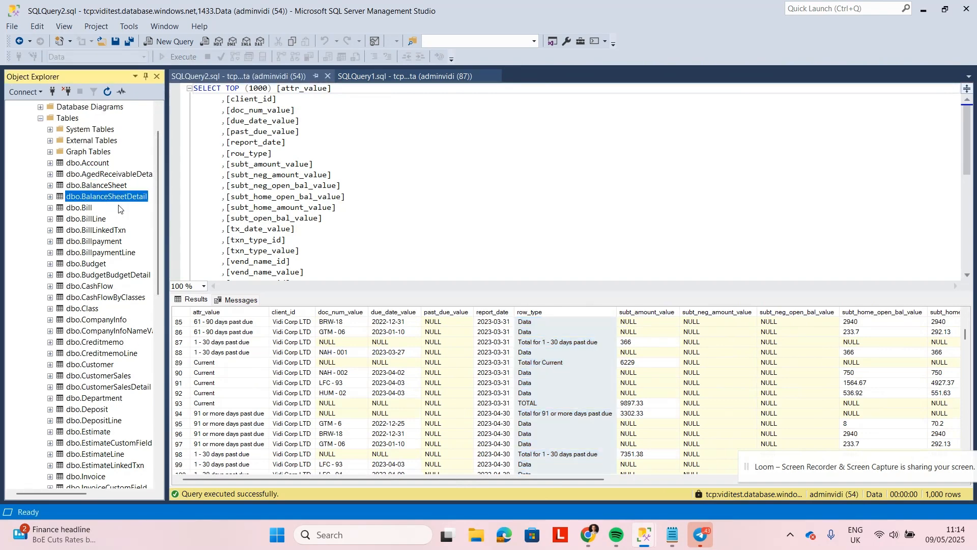
Step: Select Top 1000 Rows from dbo.BalanceSheetDetail and highlight its Memo/Description_value column
right_click(106, 200)
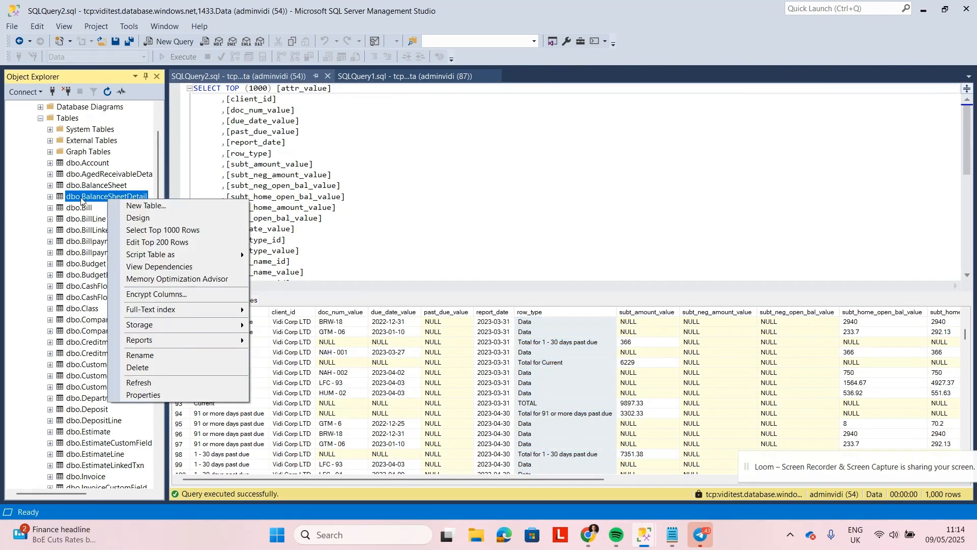
click(154, 228)
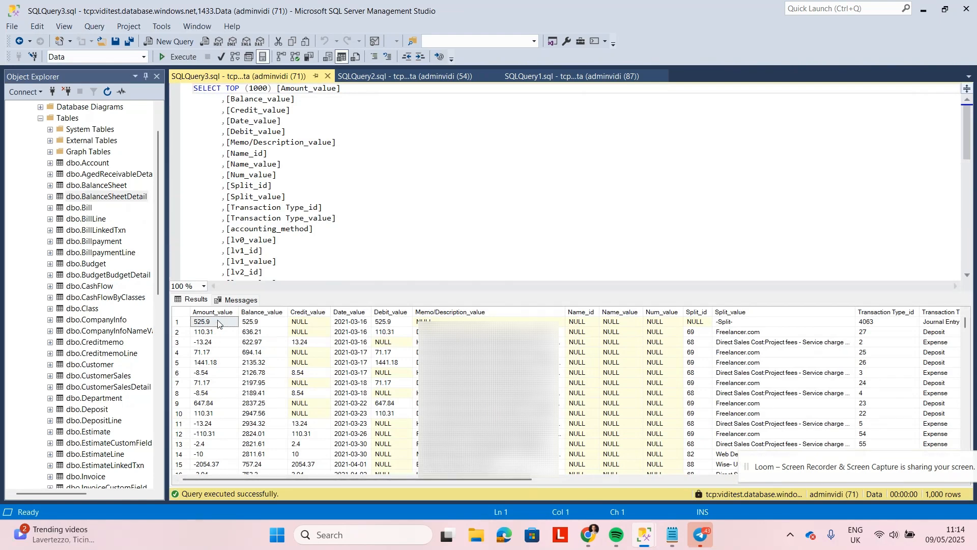
drag(527, 479, 564, 479)
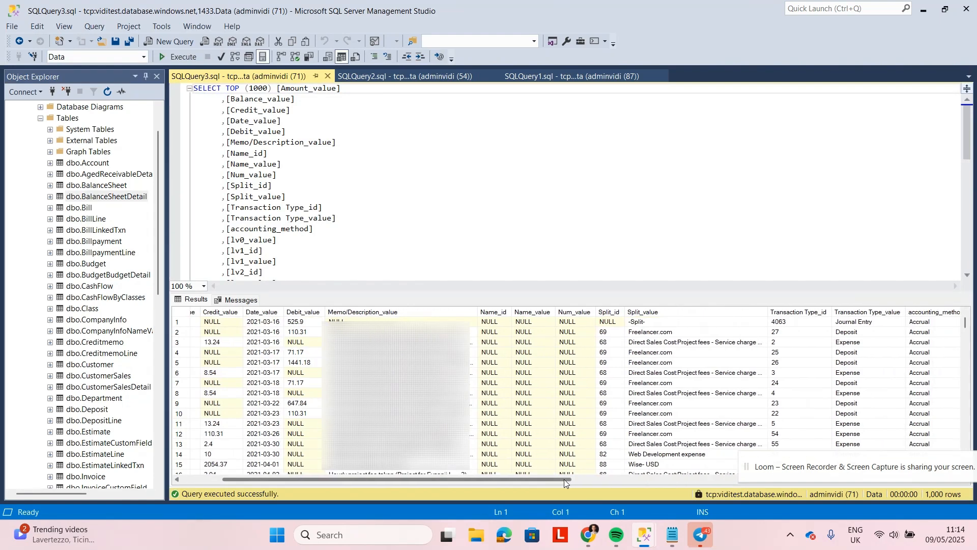
click(409, 314)
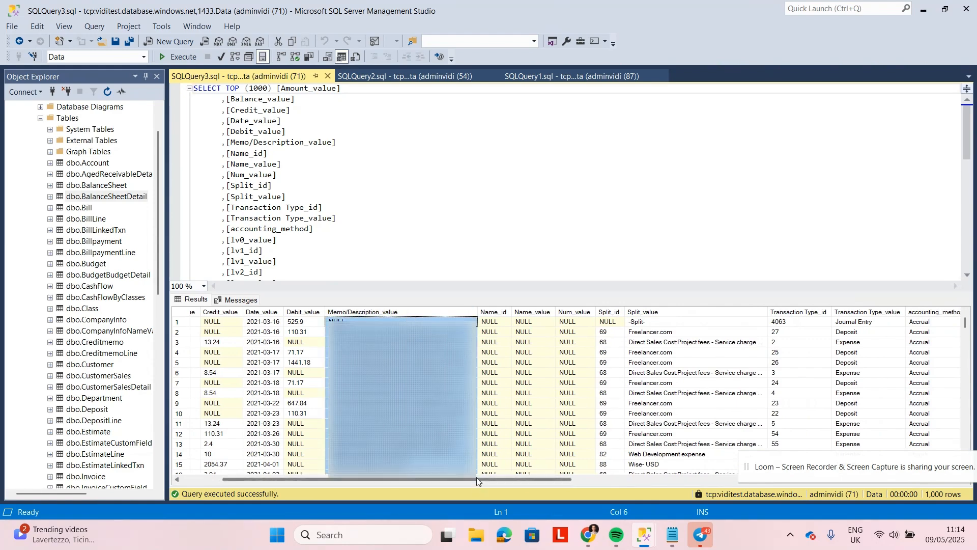
drag(477, 479, 759, 479)
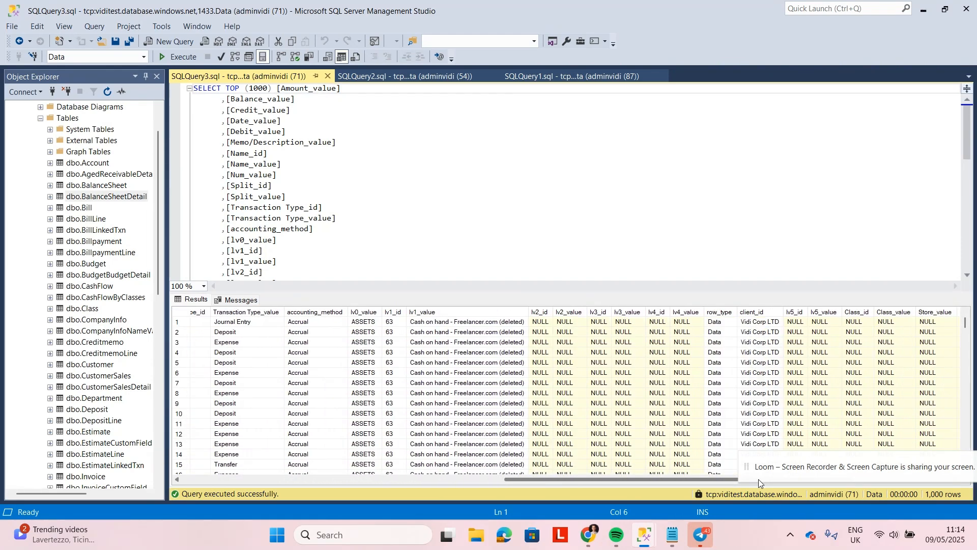
Step: Select the lv4_value through lv0_value columns and scroll through the BalanceSheetDetail rows
click(683, 312)
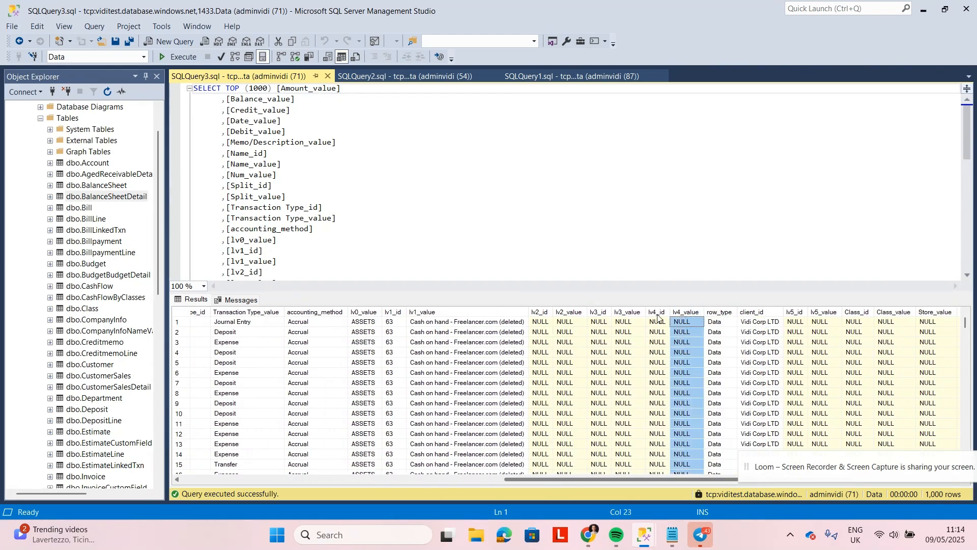
click(626, 311)
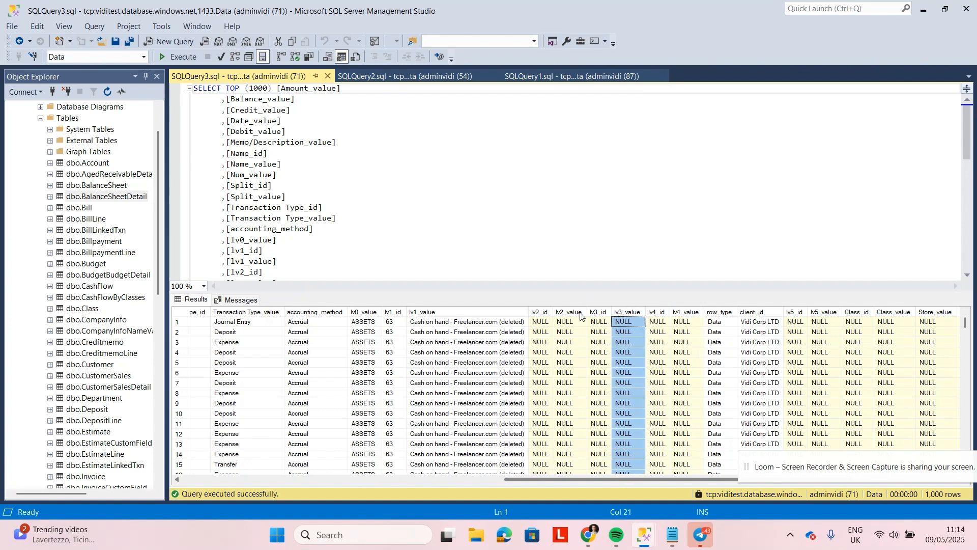
click(568, 311)
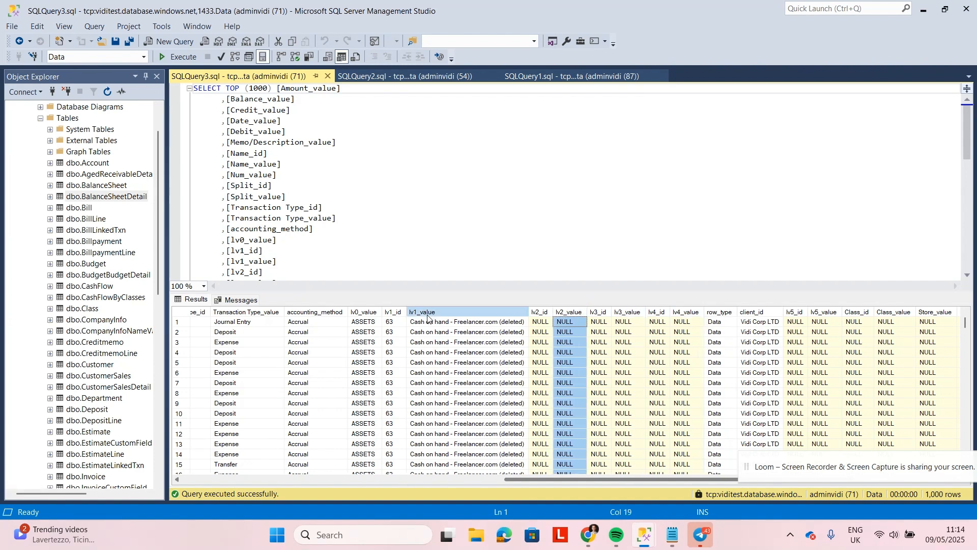
click(429, 313)
click(361, 313)
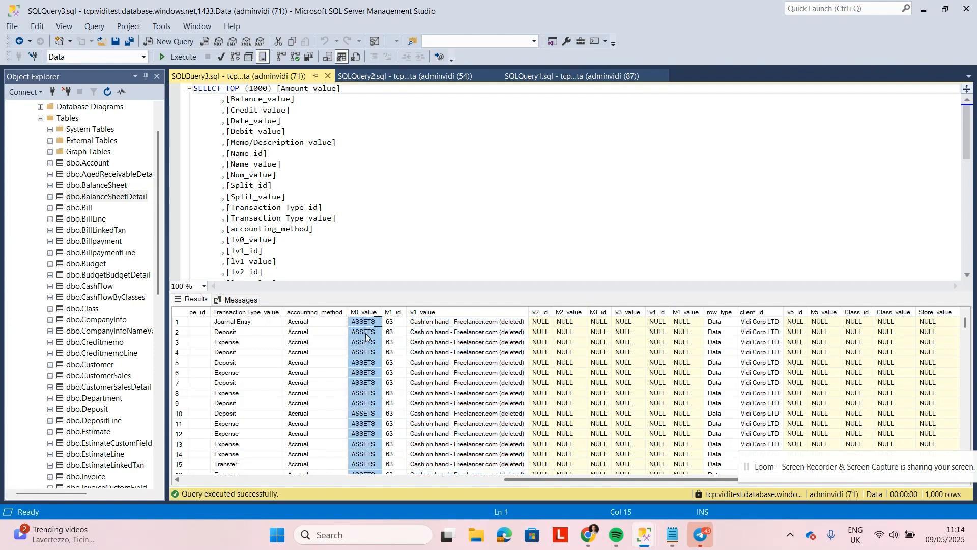
scroll(375, 450, down, 16)
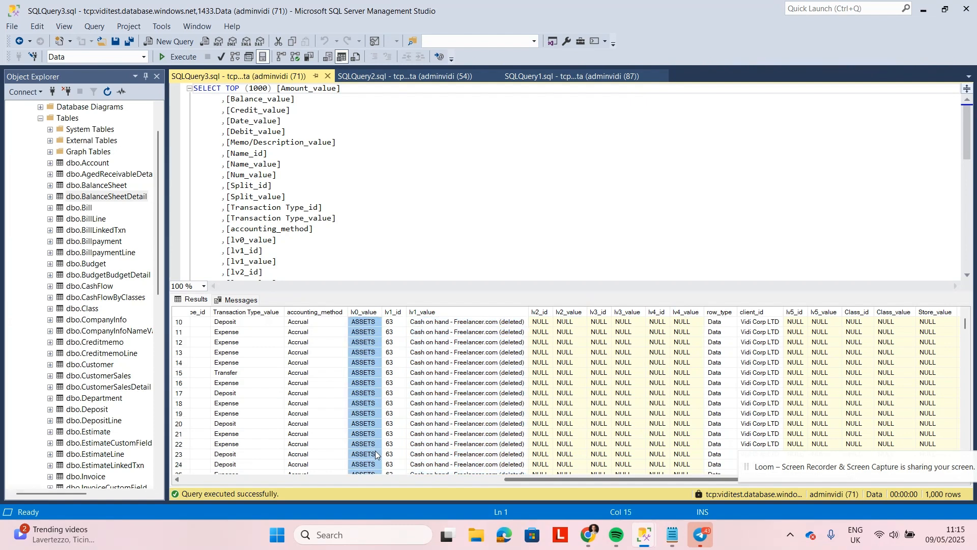
scroll(375, 451, down, 1)
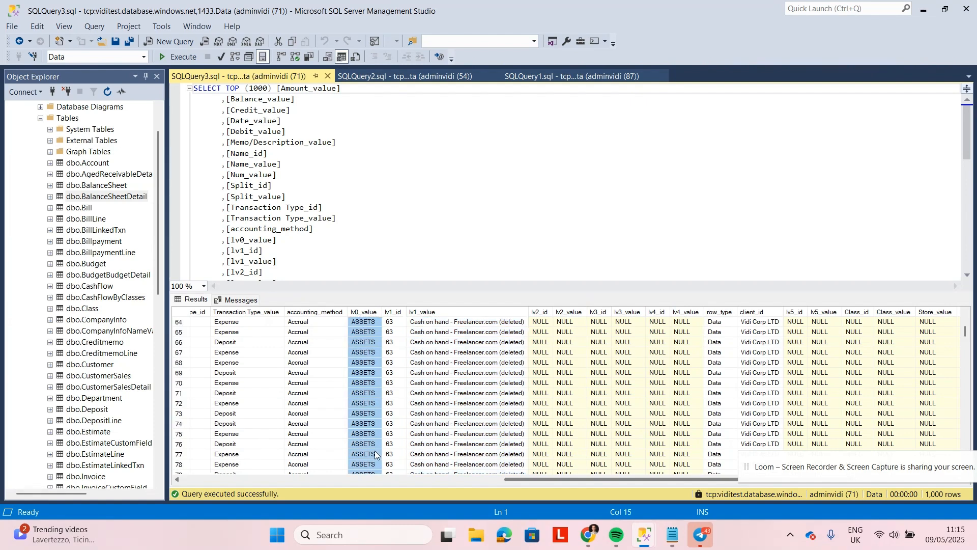
scroll(368, 446, up, 17)
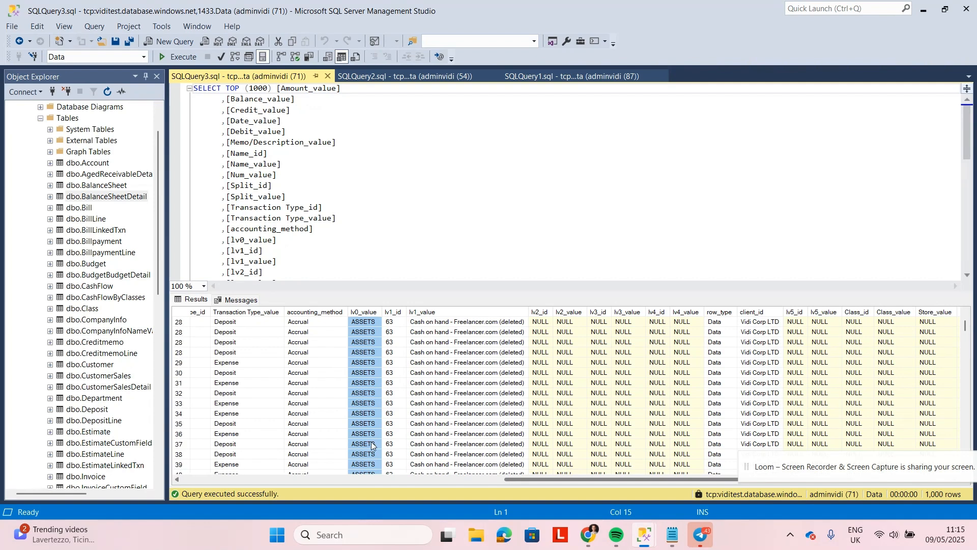
drag(515, 479, 218, 476)
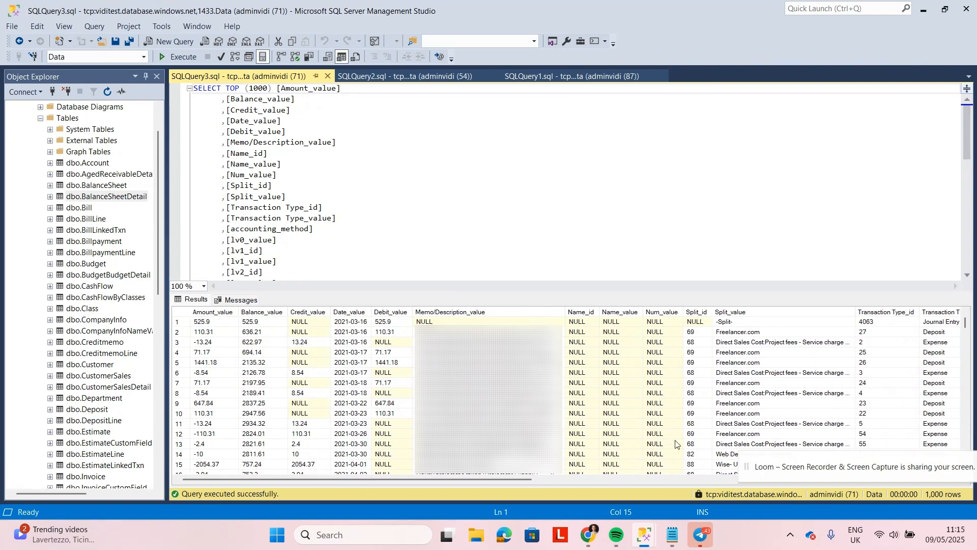
drag(802, 473, 766, 515)
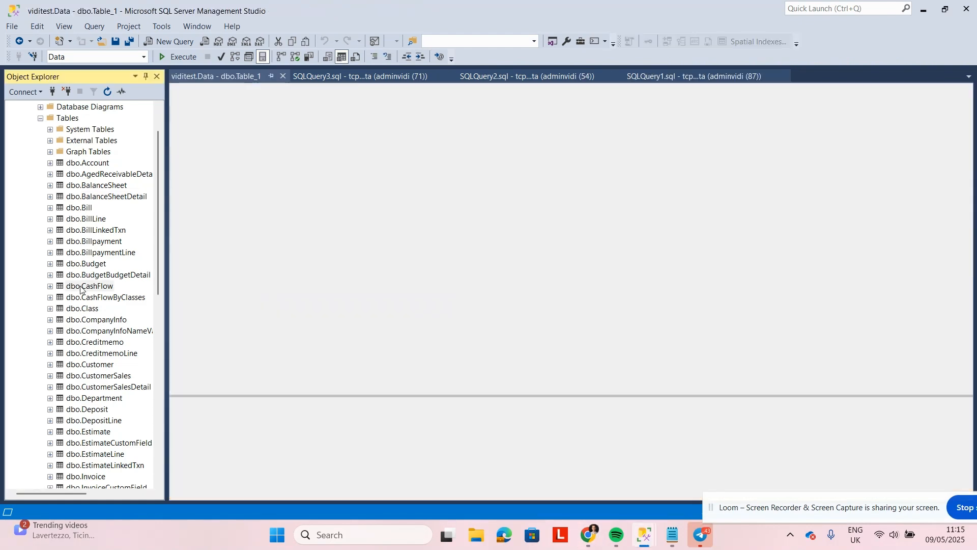
Step: Run Select Top 1000 Rows on dbo.CashFlow and scroll back to the top of the results
right_click(89, 287)
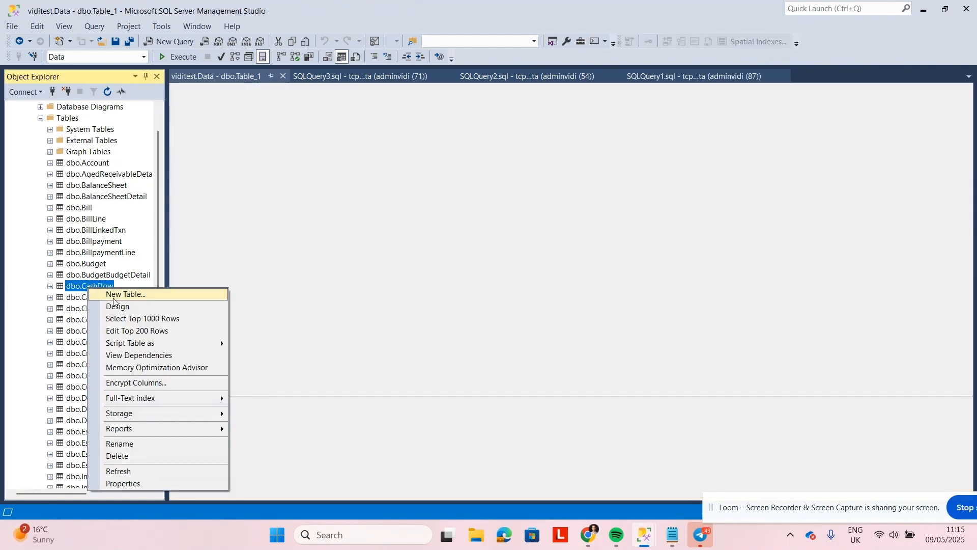
click(142, 318)
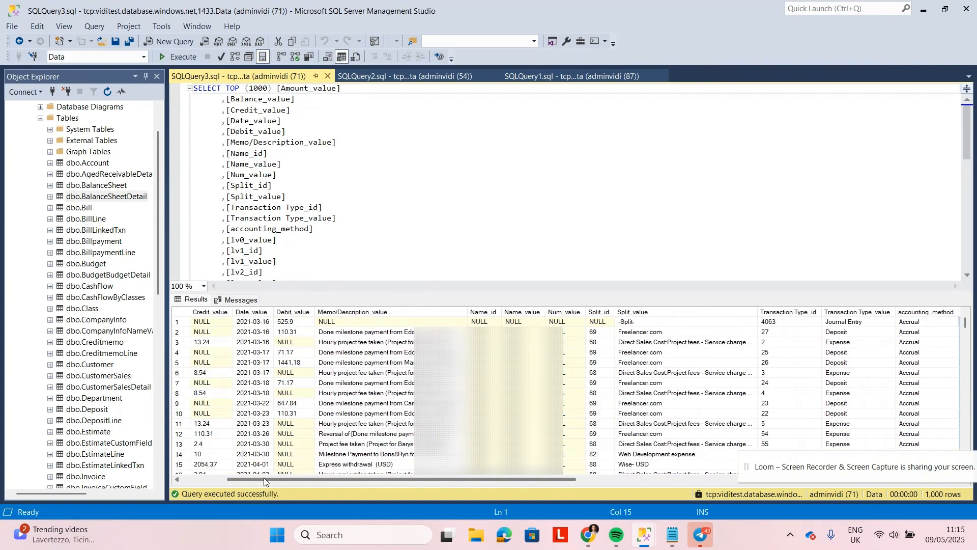
drag(264, 477, 220, 478)
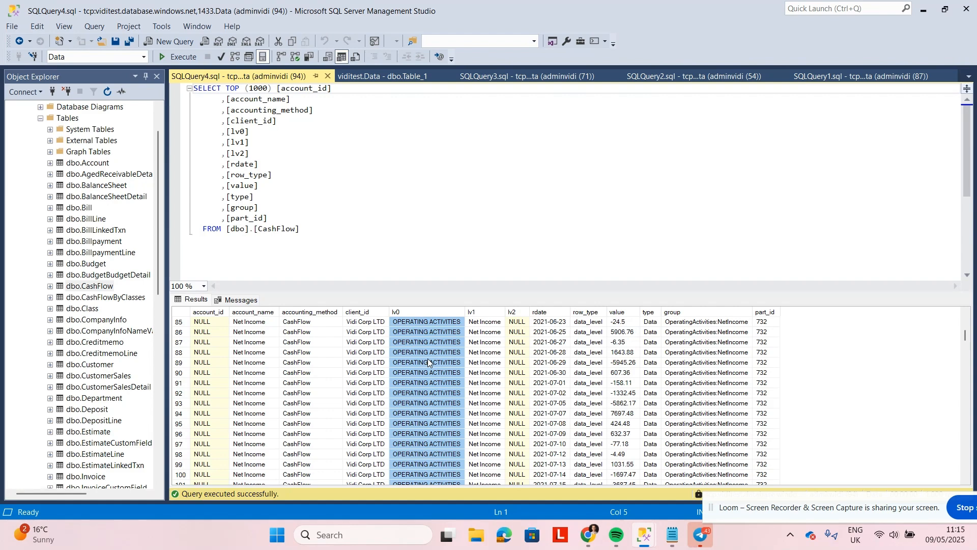
scroll(427, 363, up, 15)
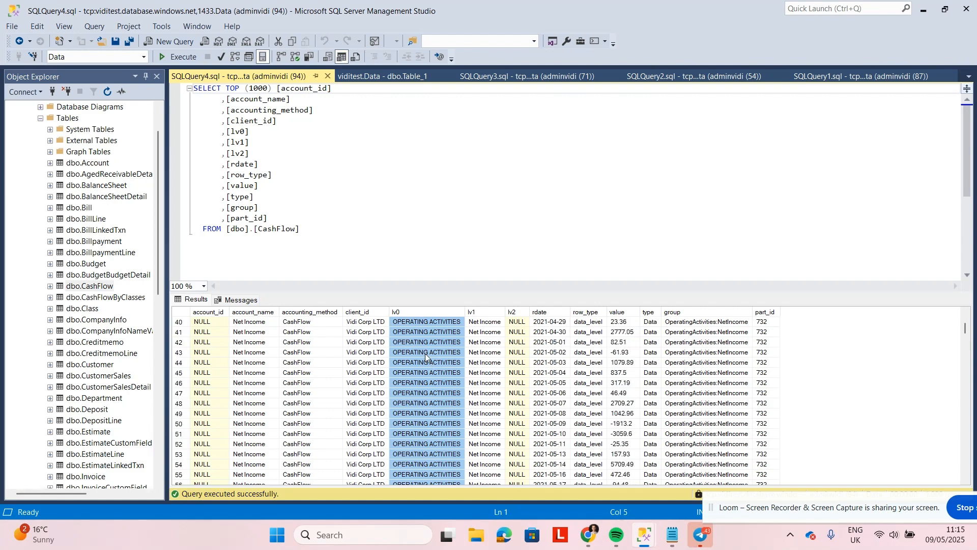
scroll(425, 355, up, 10)
scroll(470, 322, up, 3)
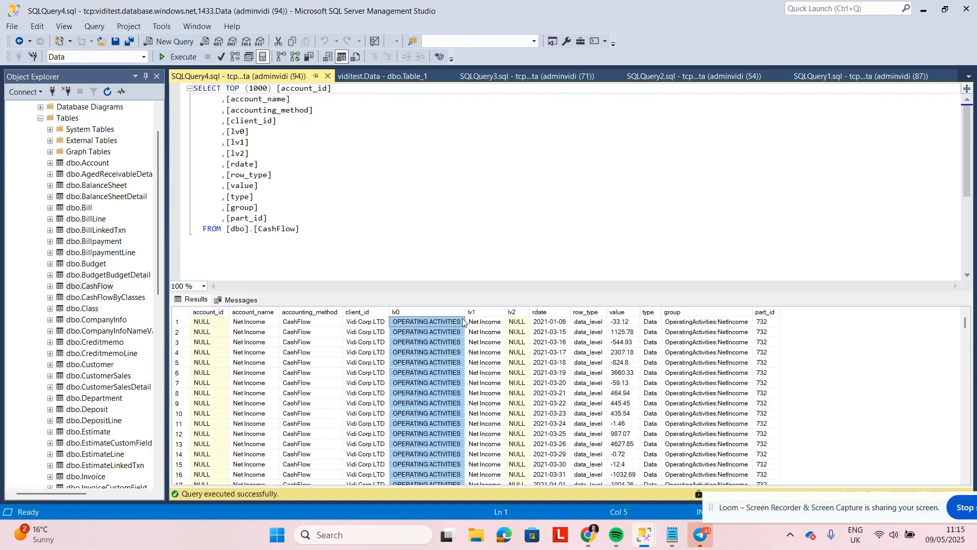
Step: Select the lv1 column, the 2021-01-06 rdate value and the value column
click(476, 312)
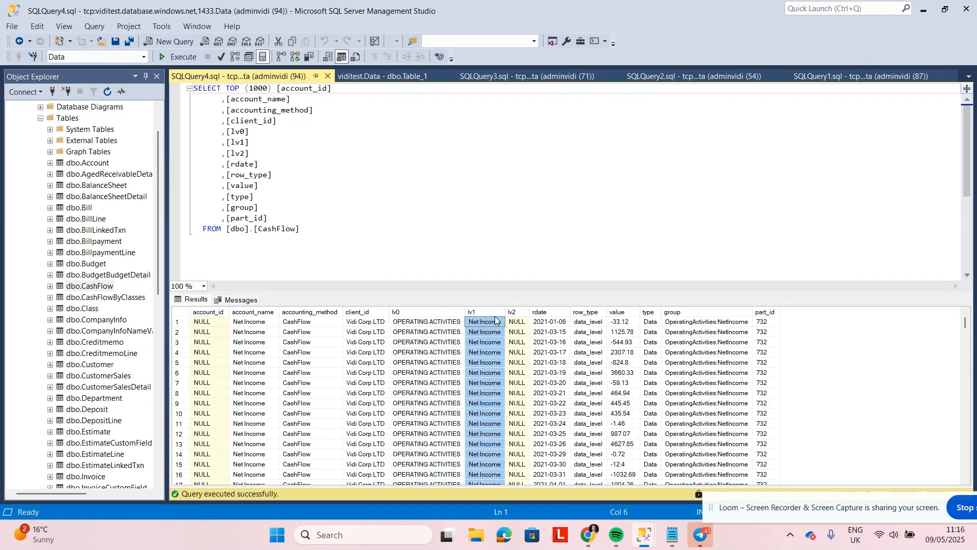
click(557, 324)
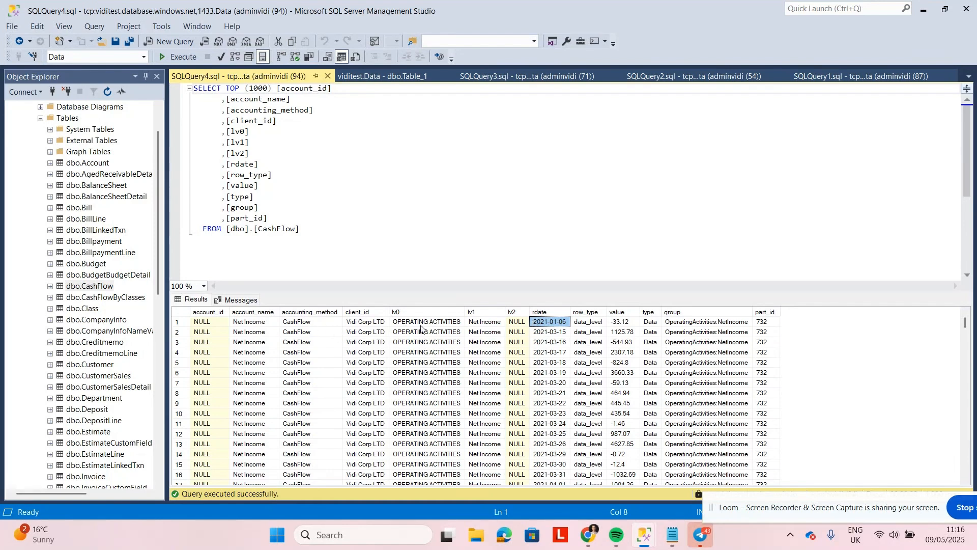
click(622, 314)
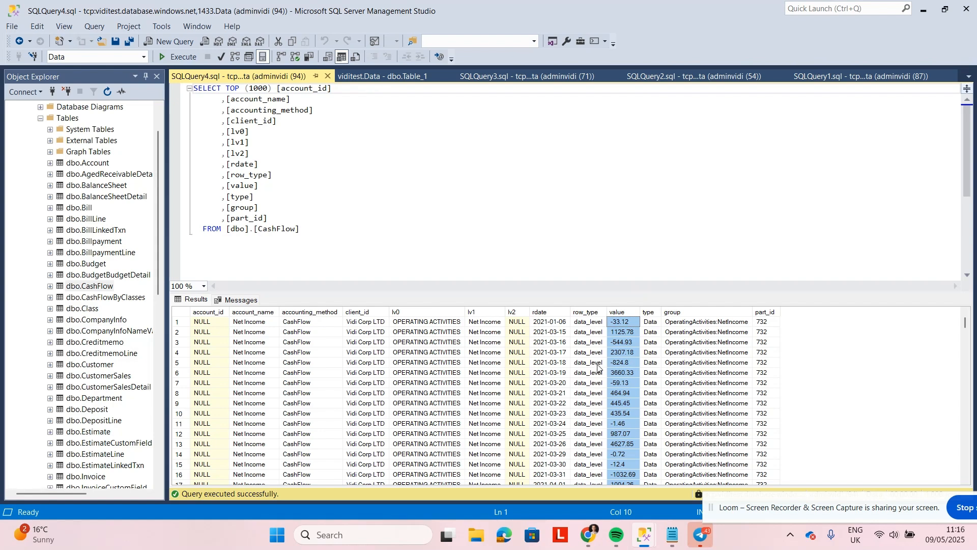
scroll(153, 416, down, 4)
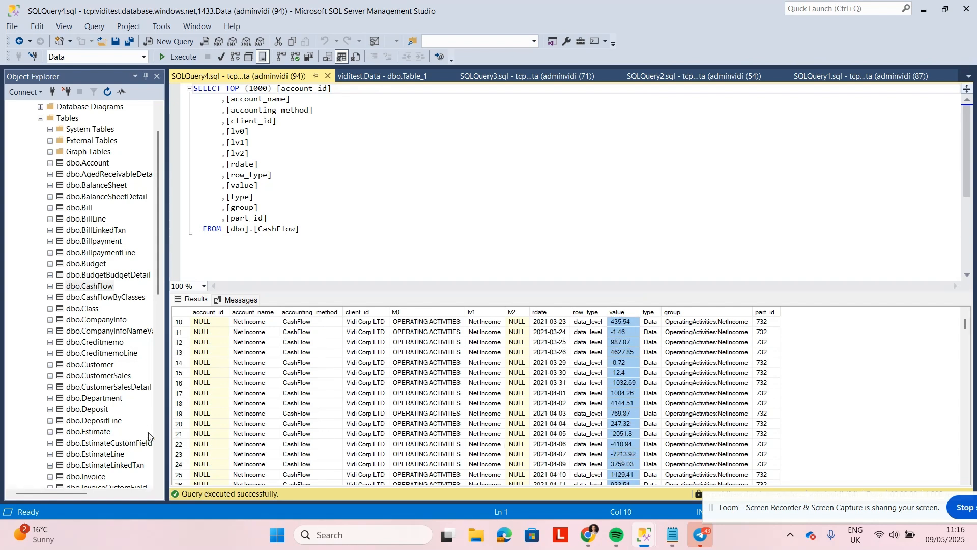
drag(160, 265, 157, 404)
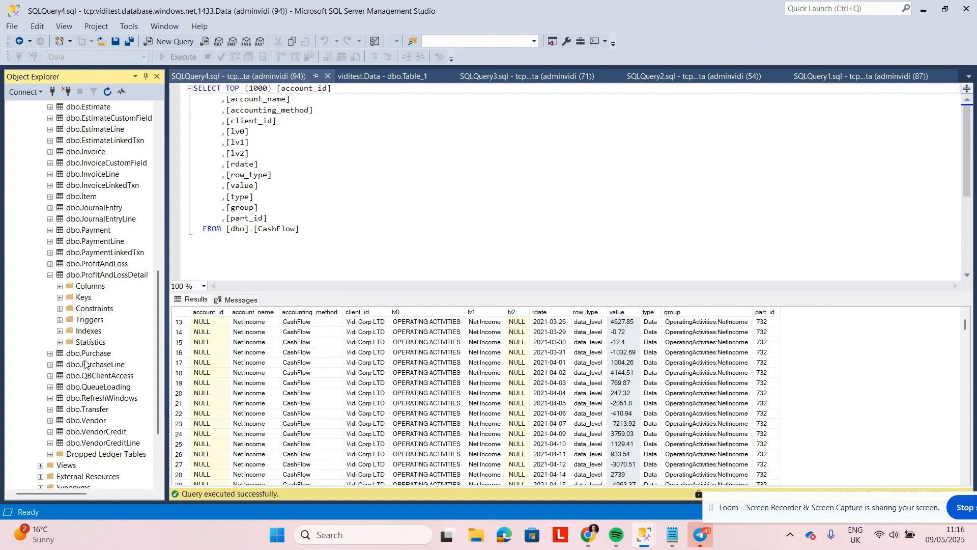
drag(750, 505, 577, 510)
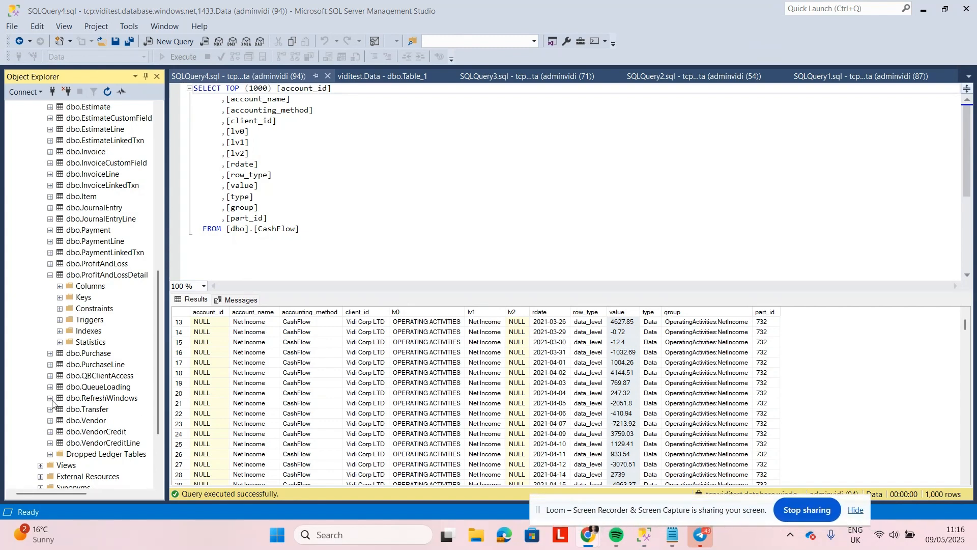